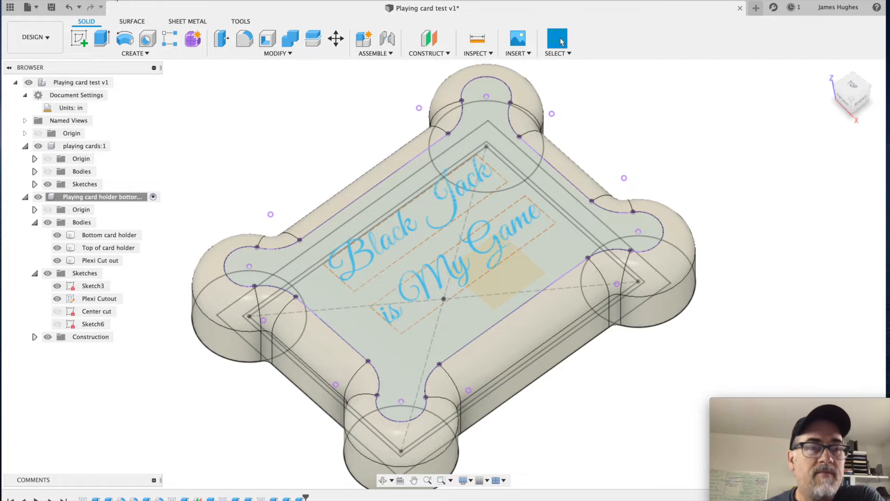
Step: Create a new empty design document
click(78, 0)
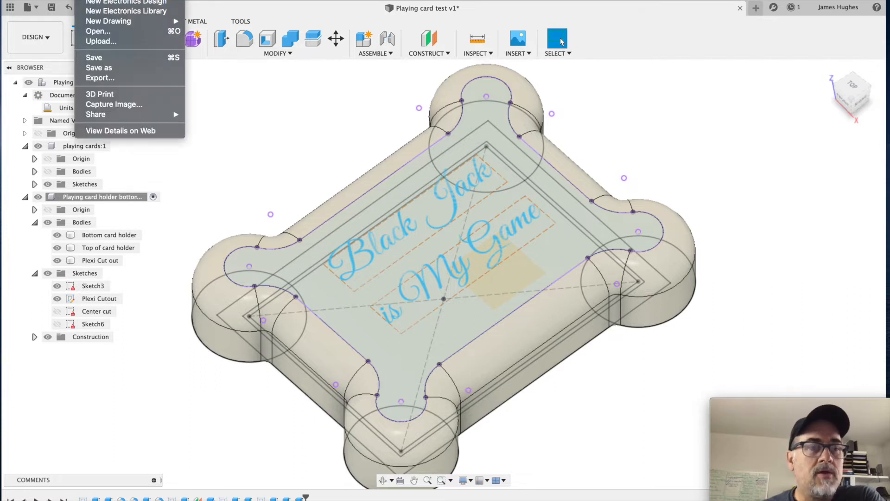
click(121, 0)
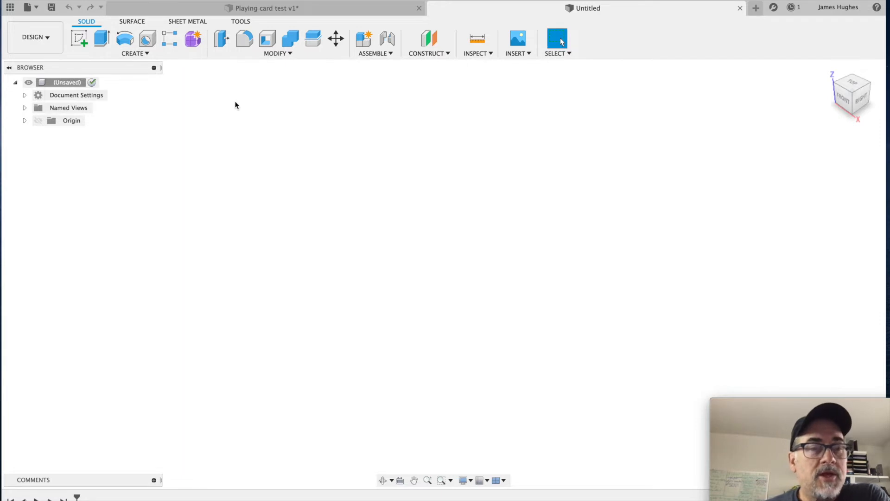
click(126, 55)
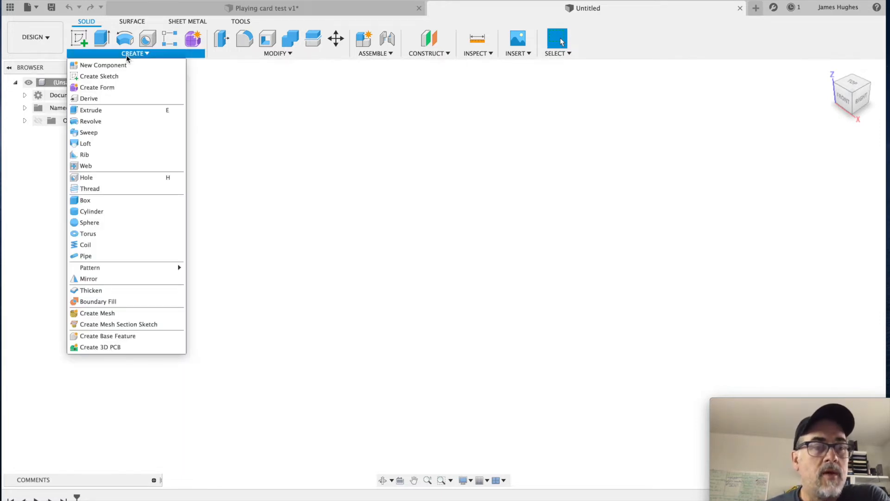
click(128, 66)
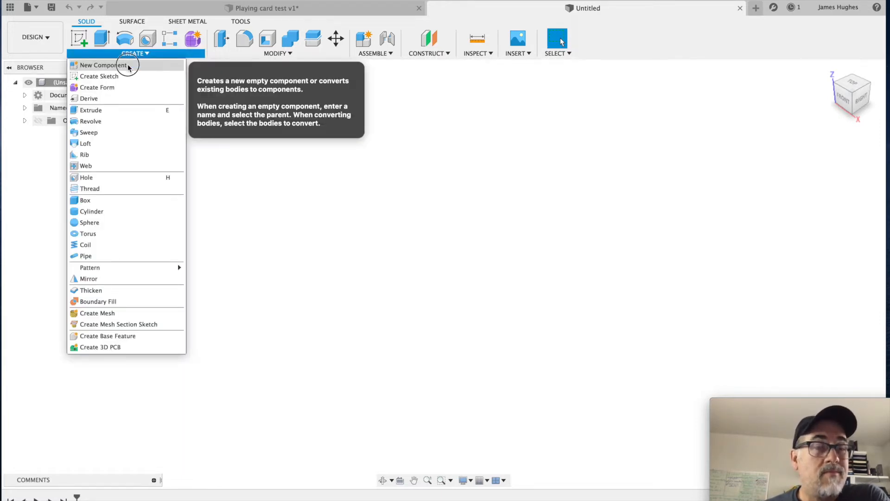
drag(128, 65, 309, 211)
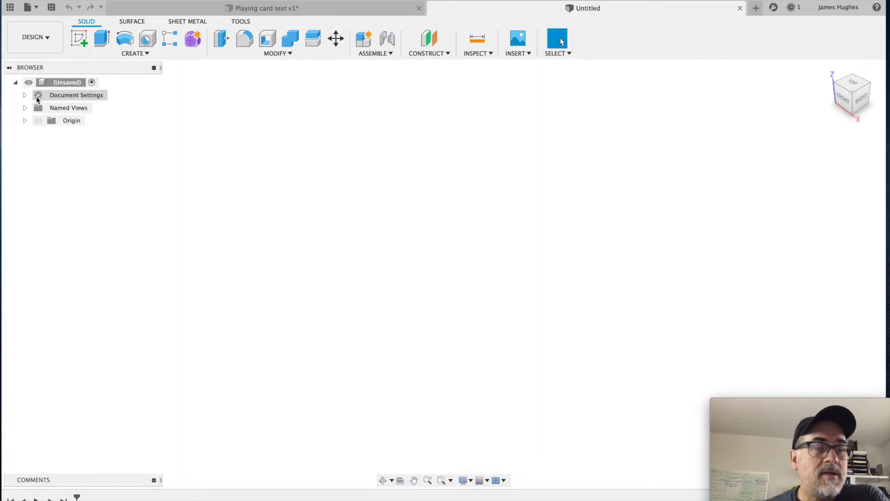
Step: Change the new document's active units to inches
click(24, 95)
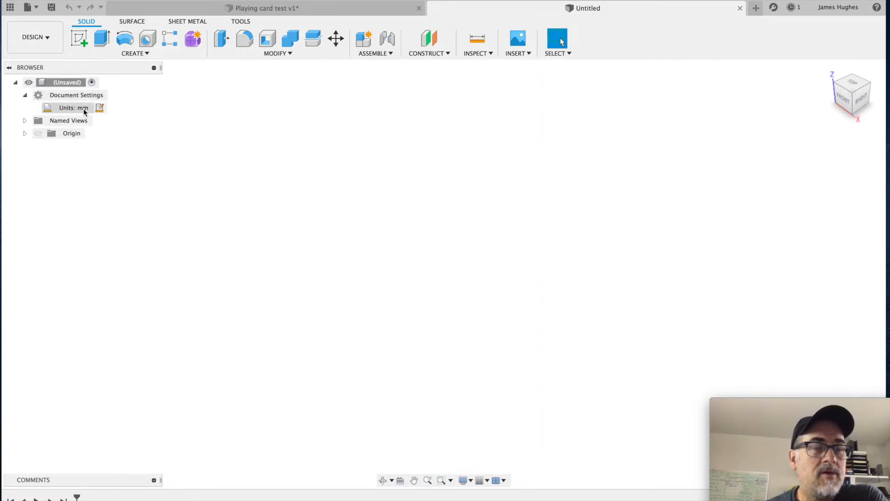
click(99, 108)
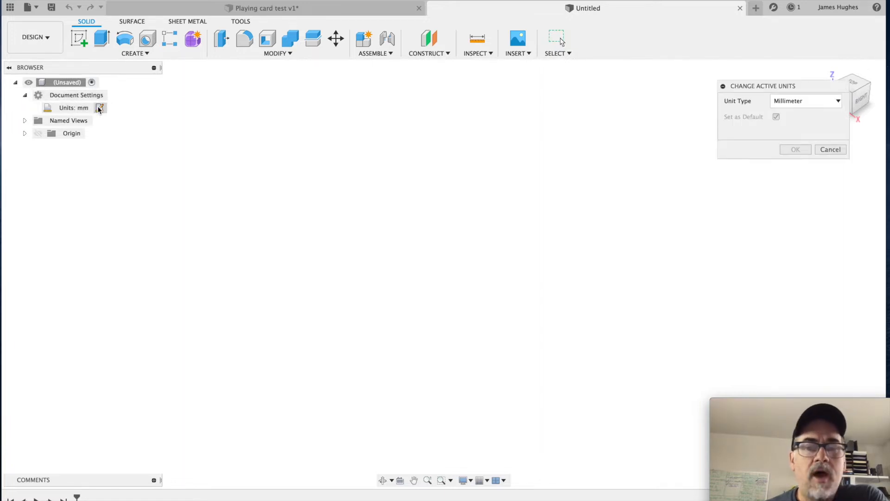
click(838, 101)
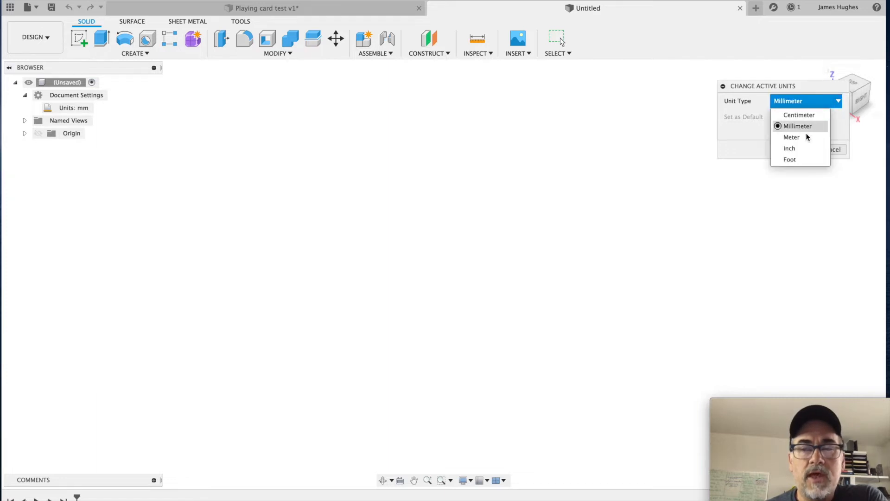
click(801, 149)
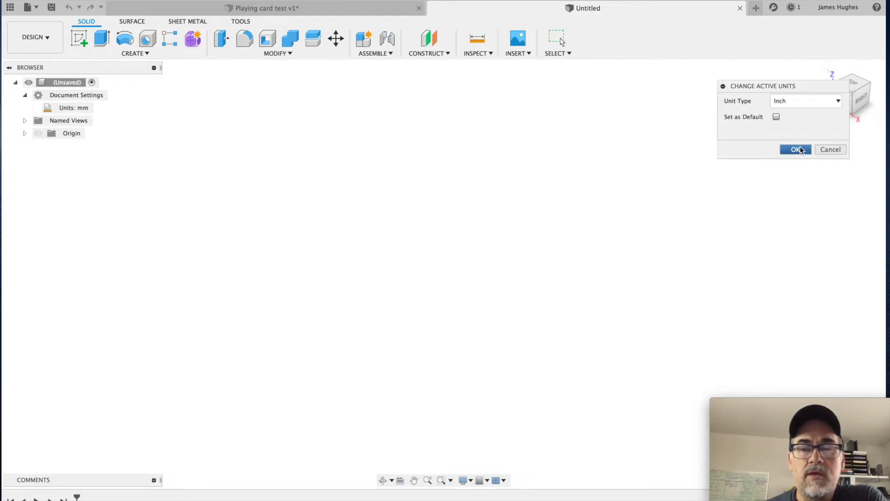
click(795, 150)
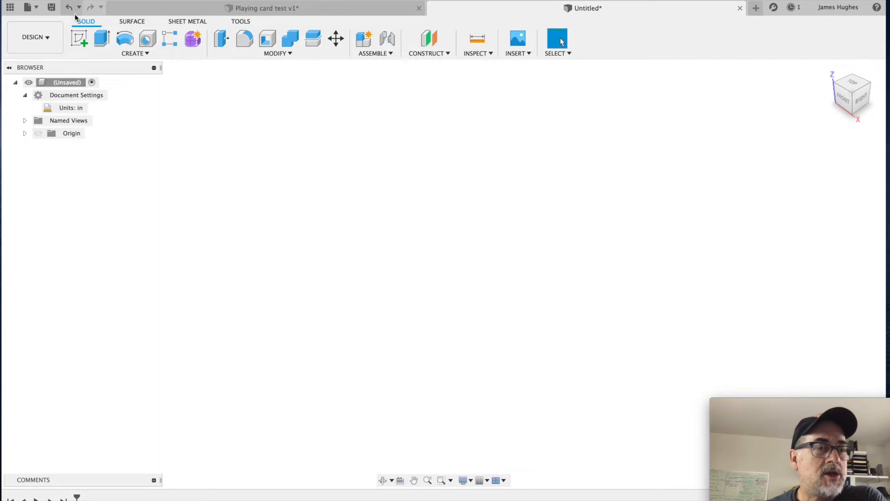
Step: Create a new empty component named "Playing Cards" under the root of the design
click(141, 52)
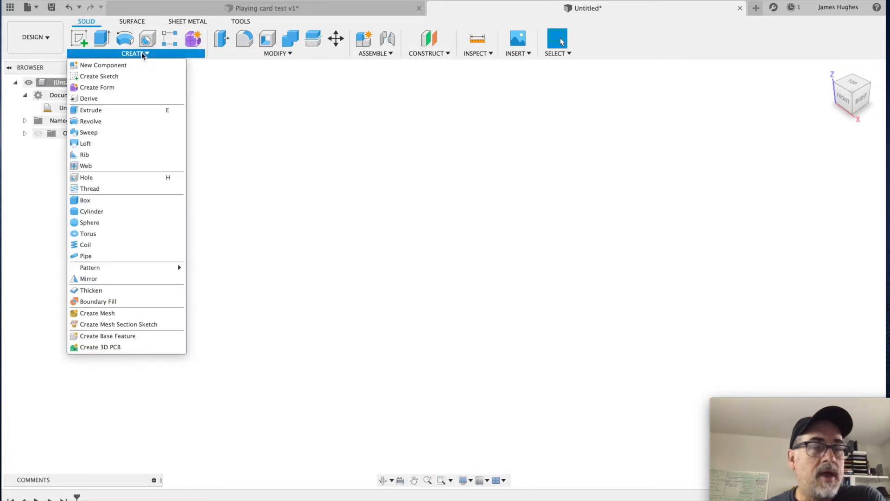
click(142, 66)
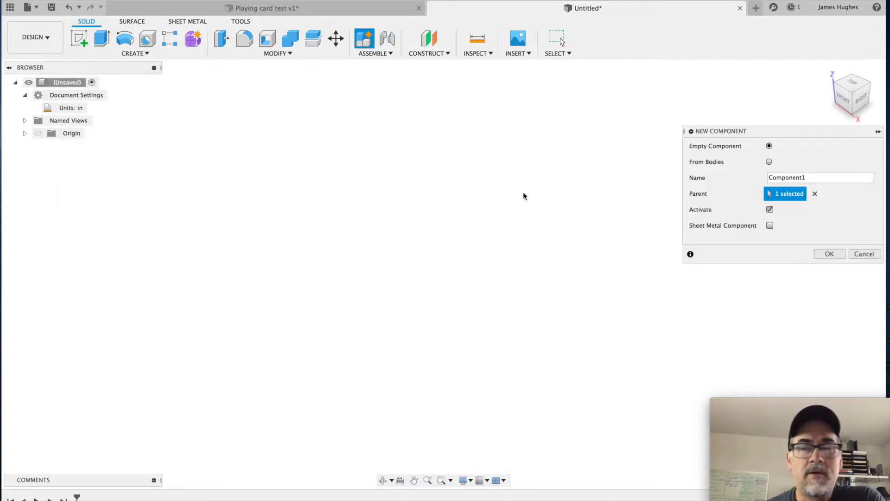
double_click(834, 179)
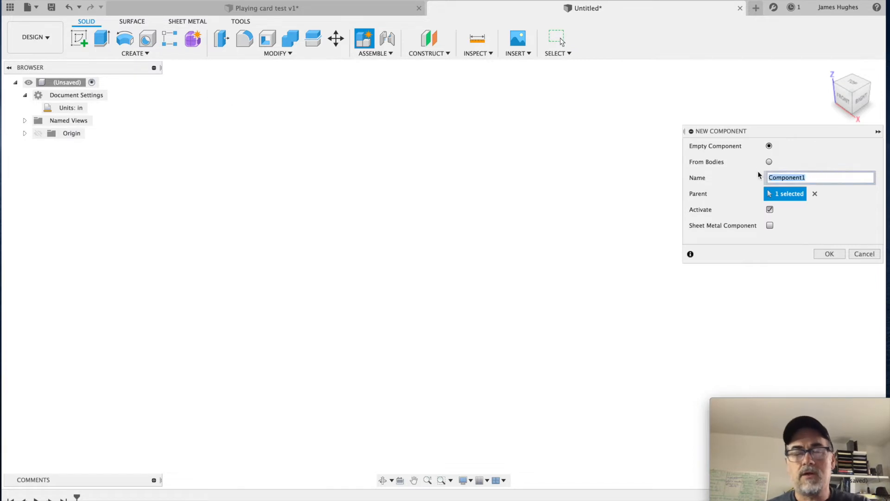
text(P)
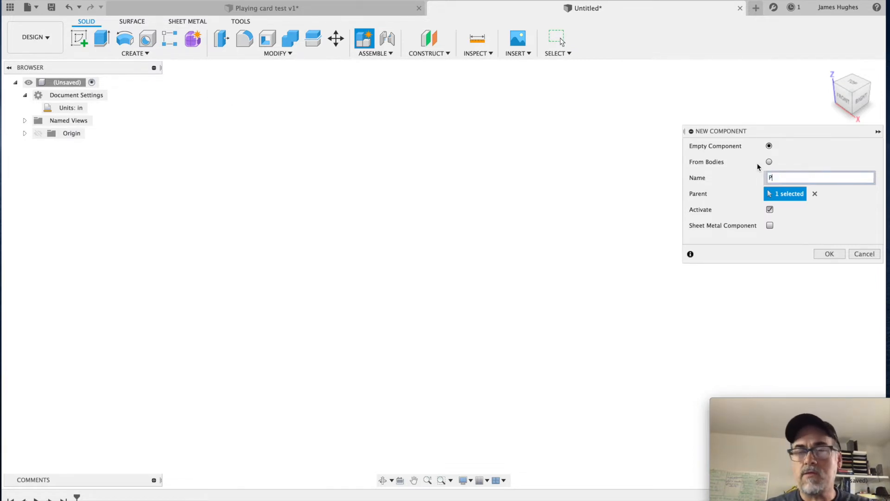
text(laying Cards)
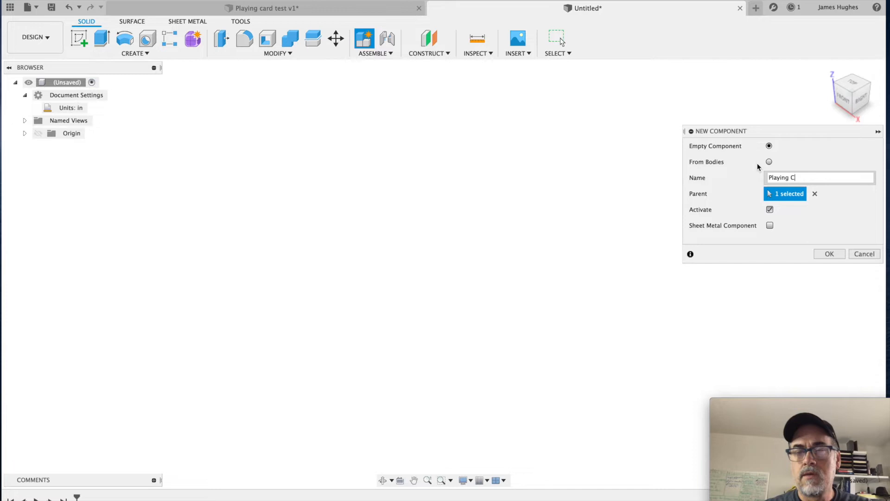
key(Return)
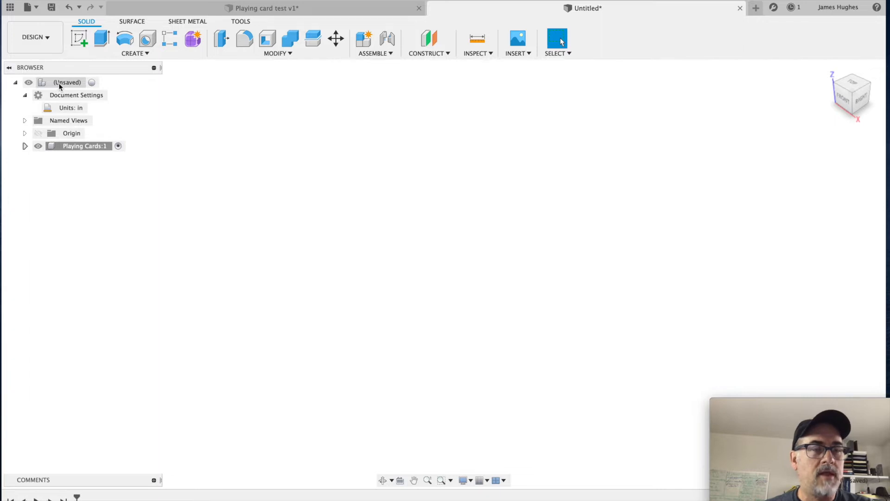
Step: Reactivate the root component and create a second empty component in it named "Playing Card Holder"
click(91, 82)
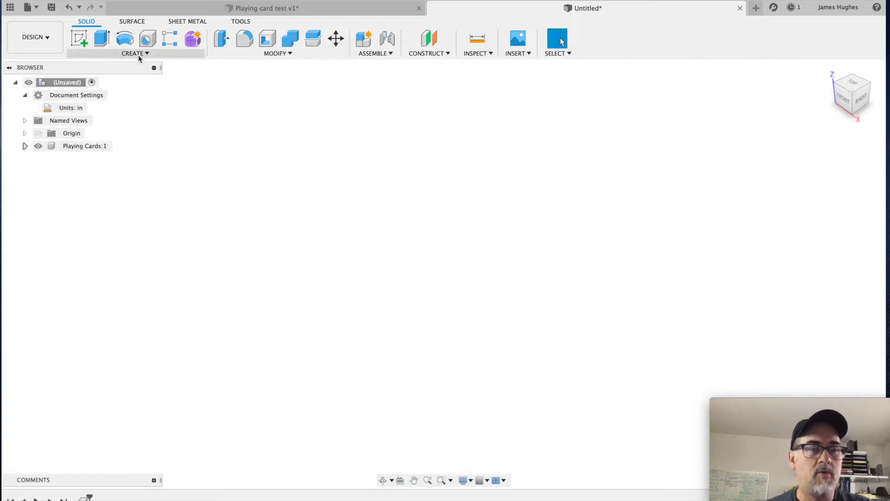
click(138, 54)
click(139, 65)
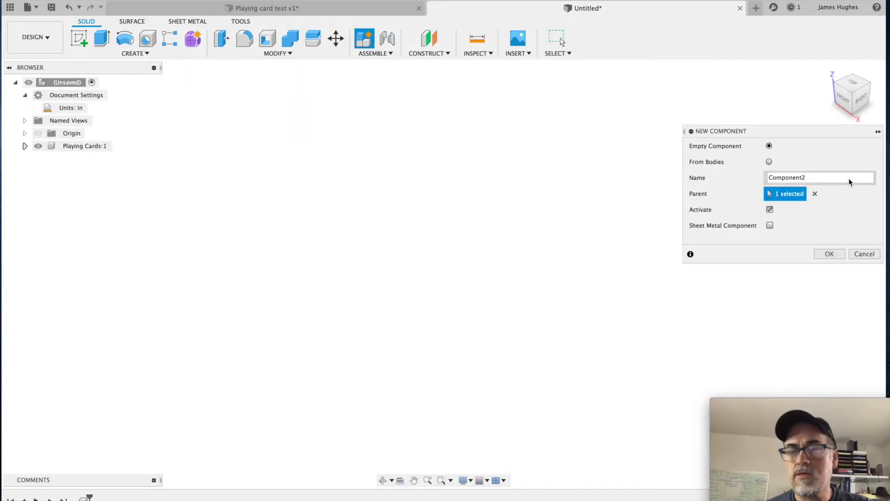
drag(855, 179, 739, 171)
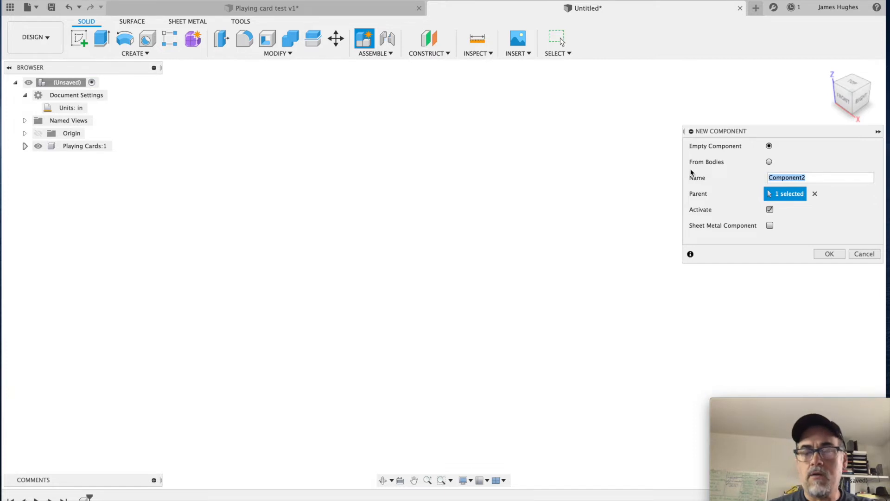
text(Playing Card Holder)
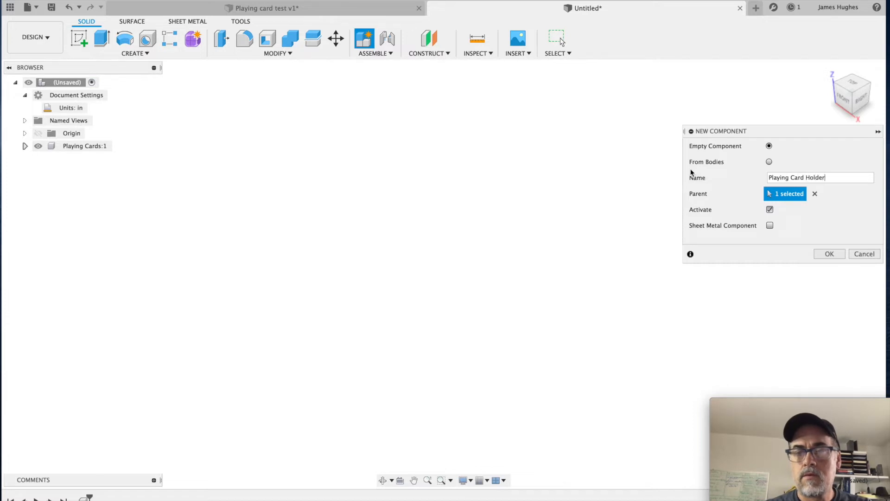
key(Return)
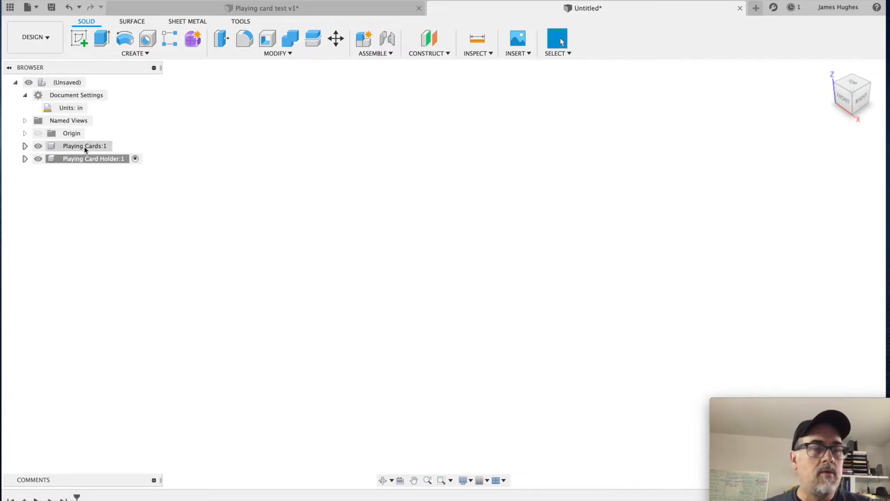
Step: Activate the Playing Cards component and start a sketch on its horizontal XY plane
click(118, 146)
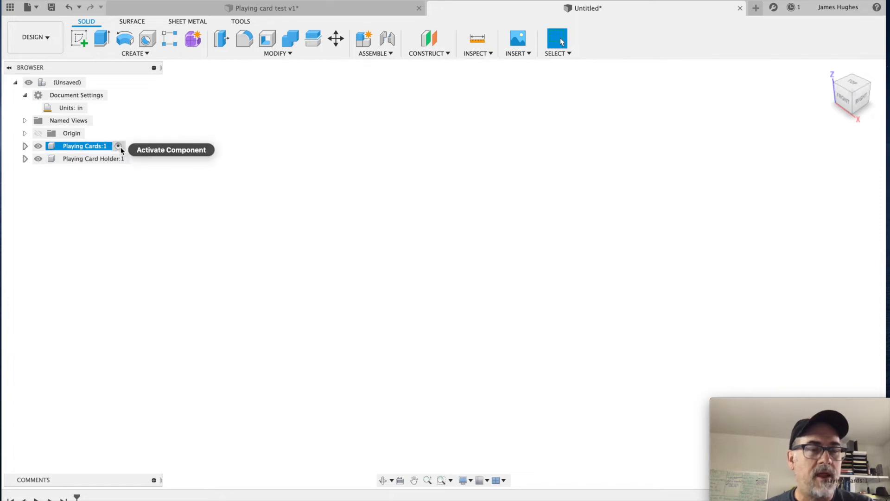
click(25, 146)
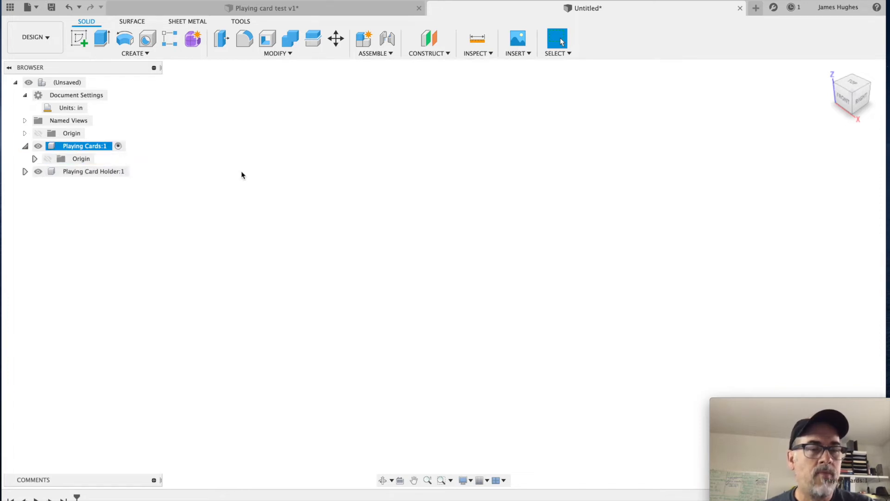
click(35, 159)
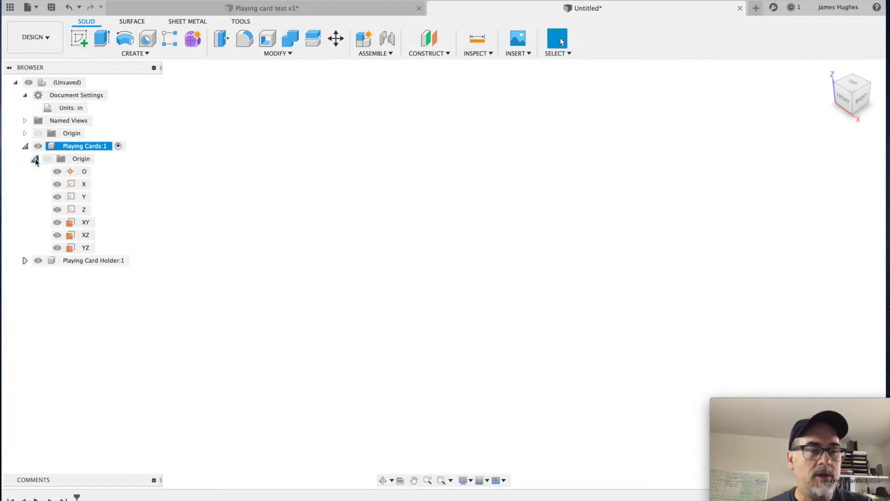
click(35, 158)
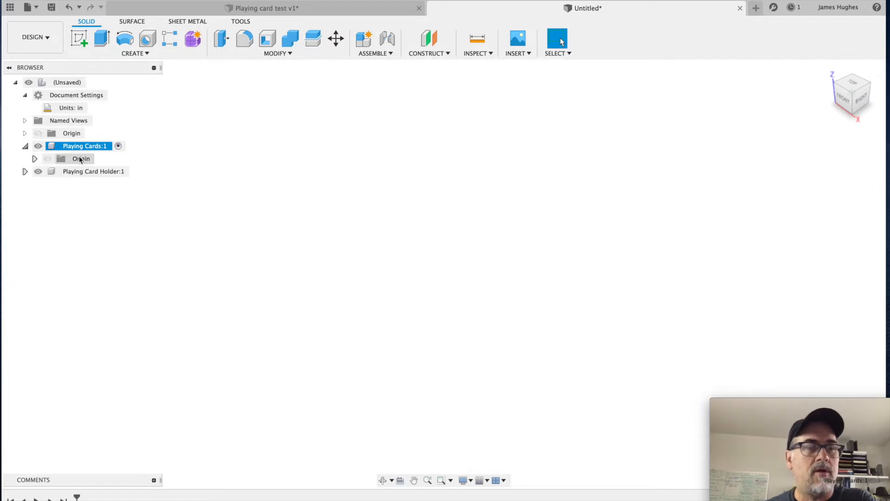
click(138, 53)
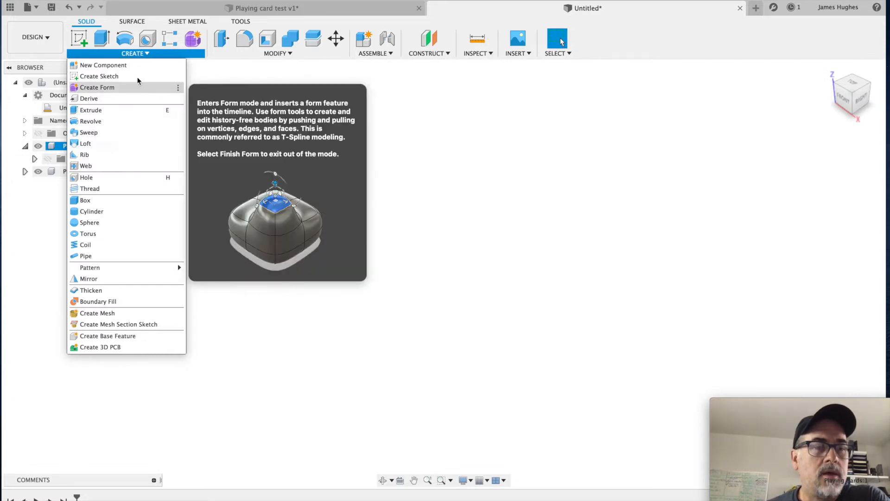
click(132, 77)
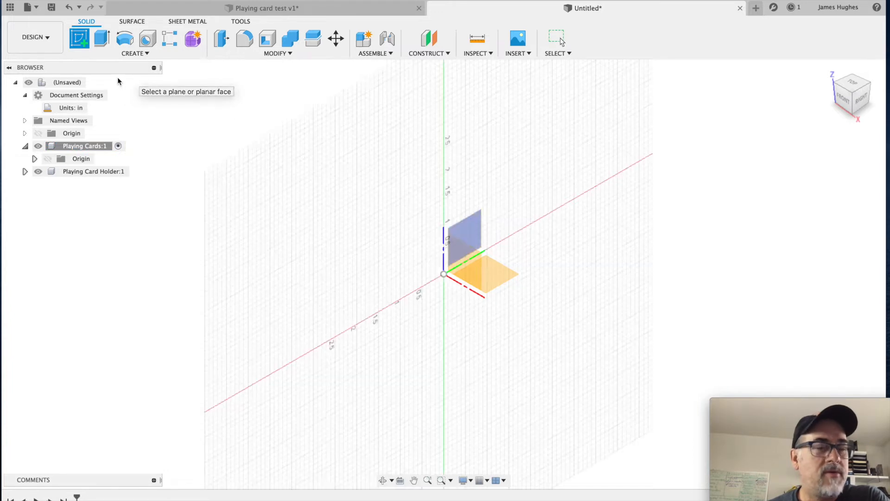
click(496, 277)
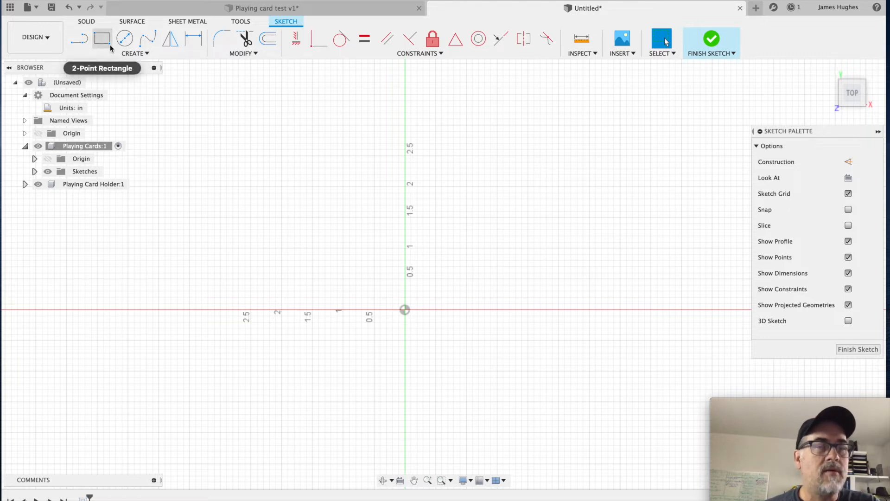
Step: Draw a center rectangle from the sketch origin, 2.48 in wide and 3.475 in high
click(137, 54)
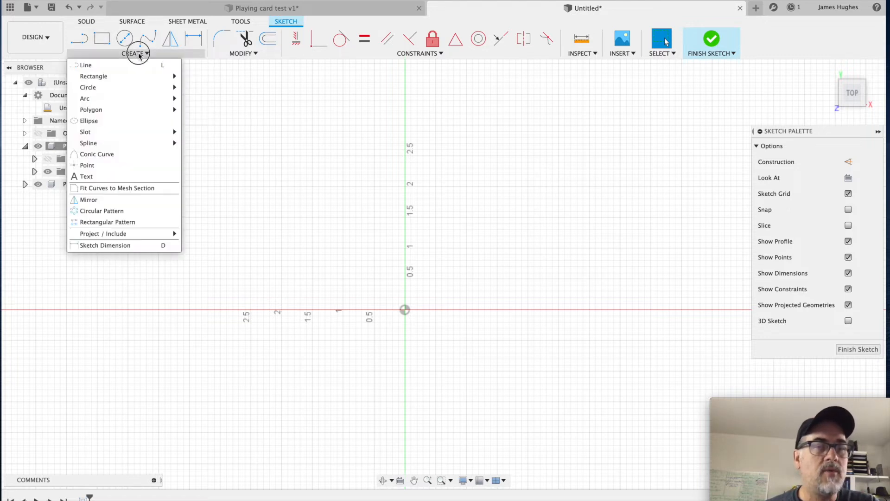
mouse_move(137, 75)
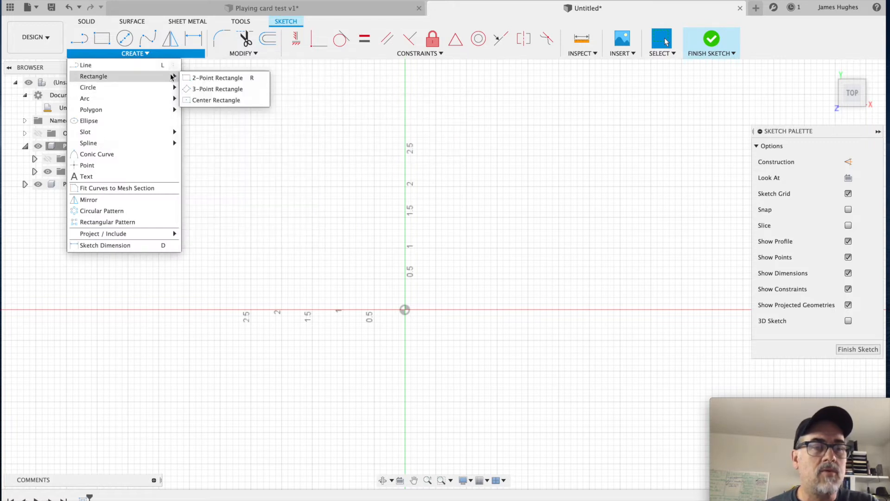
click(193, 100)
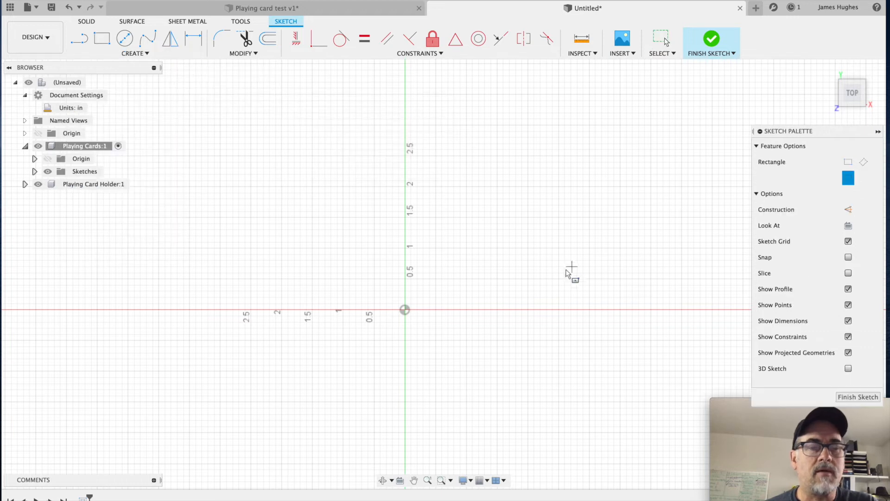
click(406, 310)
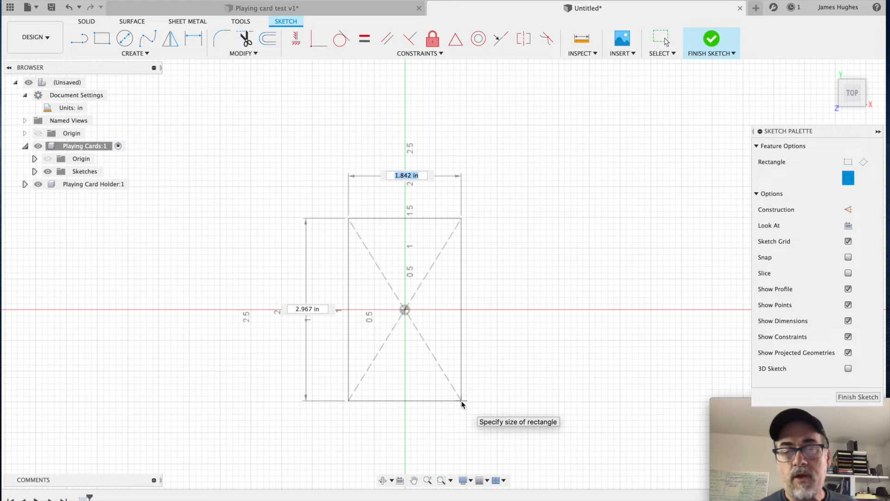
text(2.48)
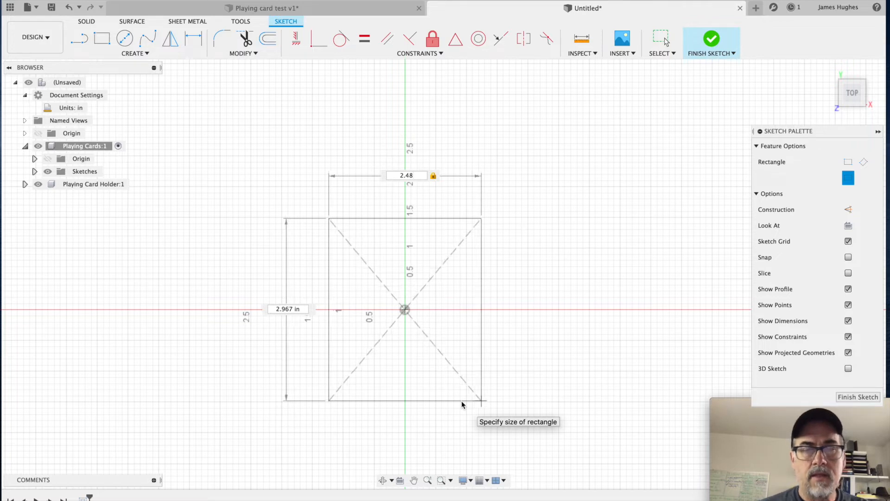
key(Tab)
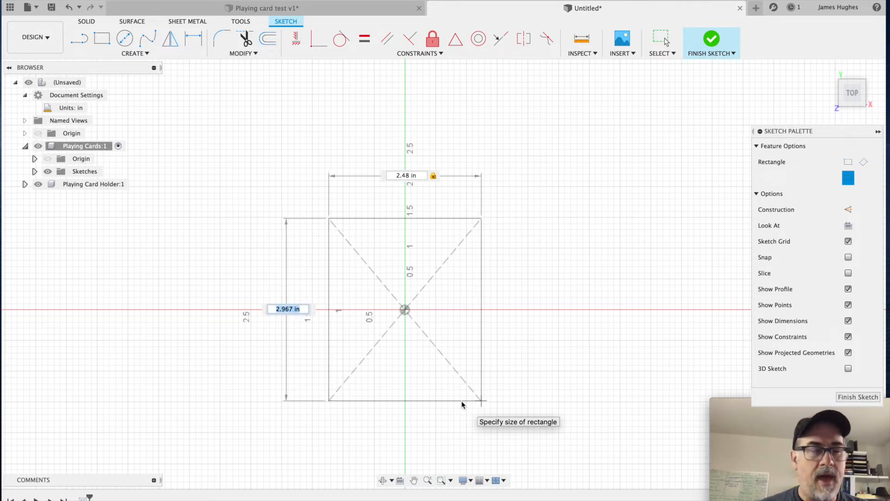
text(3.475)
key(Return)
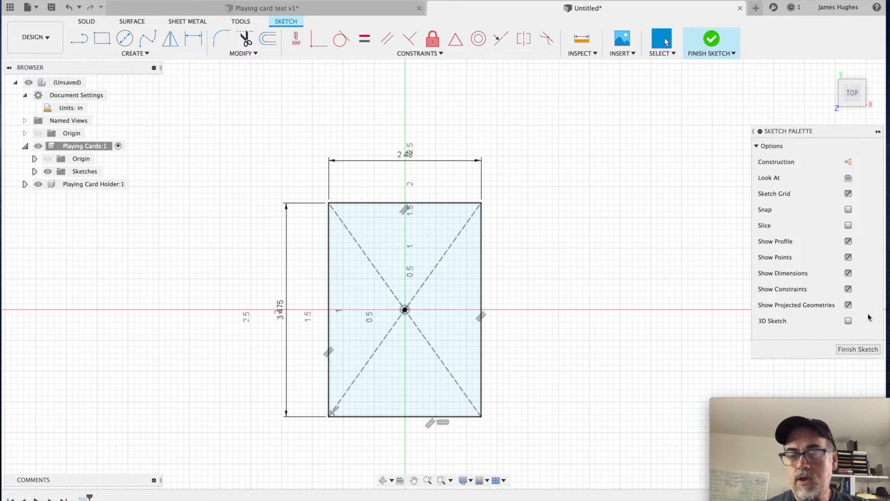
Step: Finish the card outline sketch and extrude the rectangle profile 0.65 in as a new body
click(868, 349)
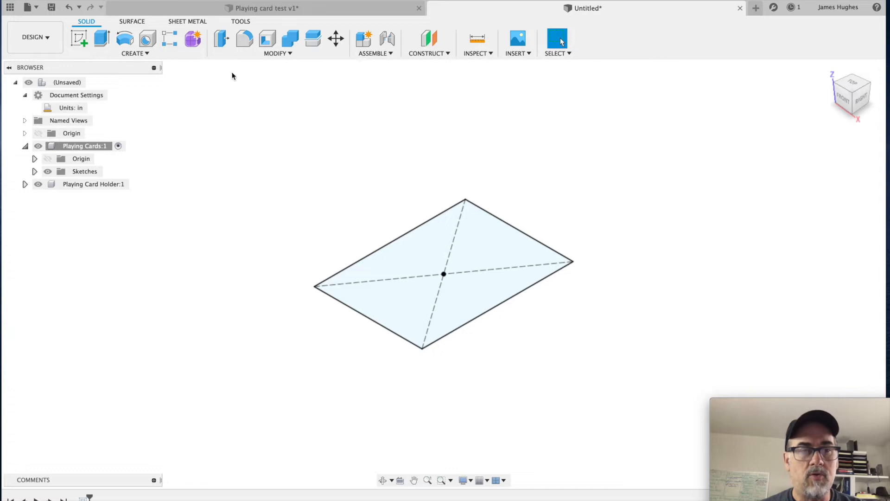
click(147, 54)
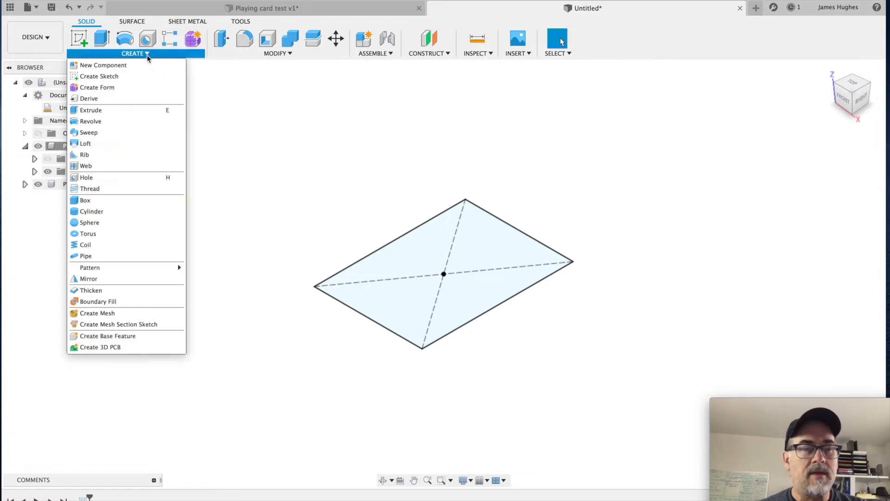
click(123, 111)
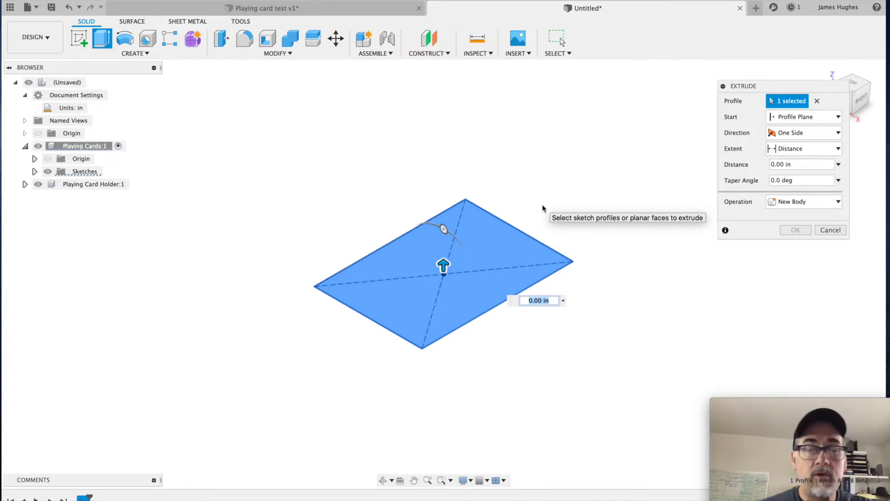
text(.65)
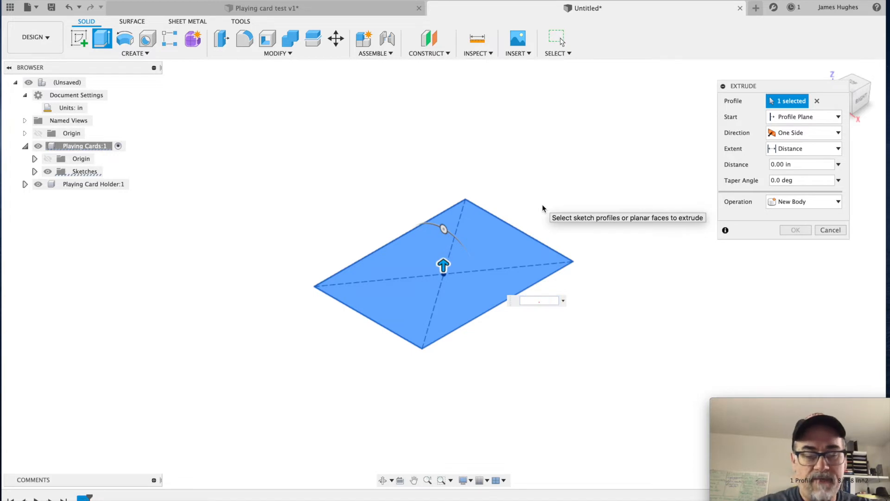
key(Return)
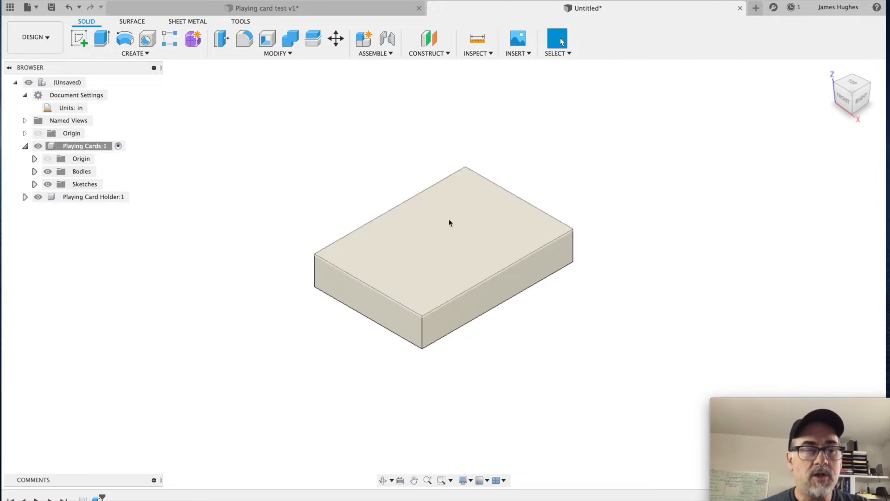
Step: Show the card outline sketch beneath the extruded block and hide it again
click(34, 184)
click(57, 197)
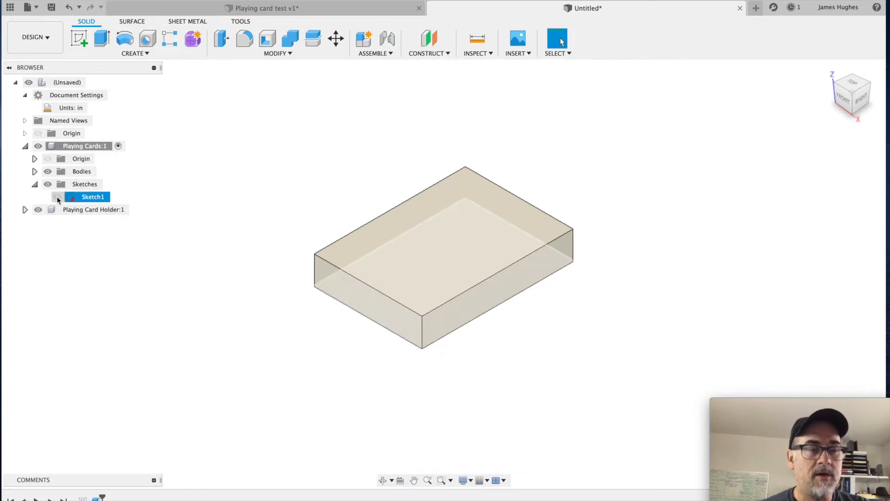
click(57, 196)
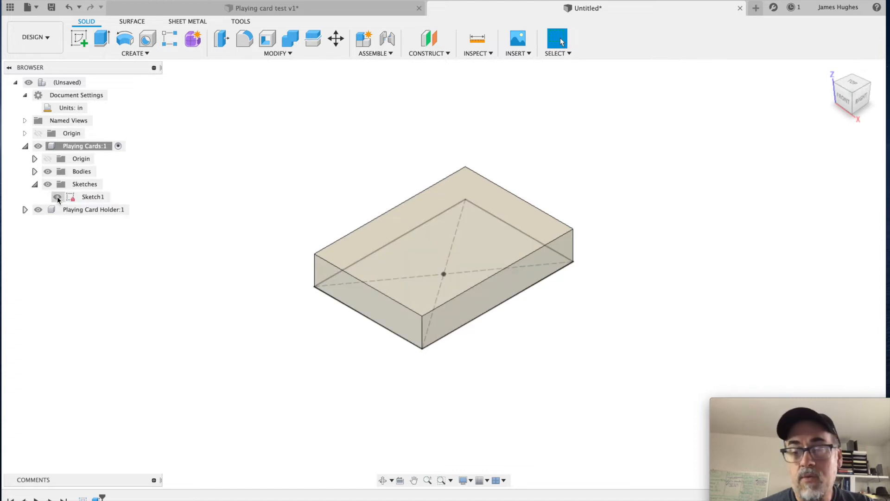
click(57, 197)
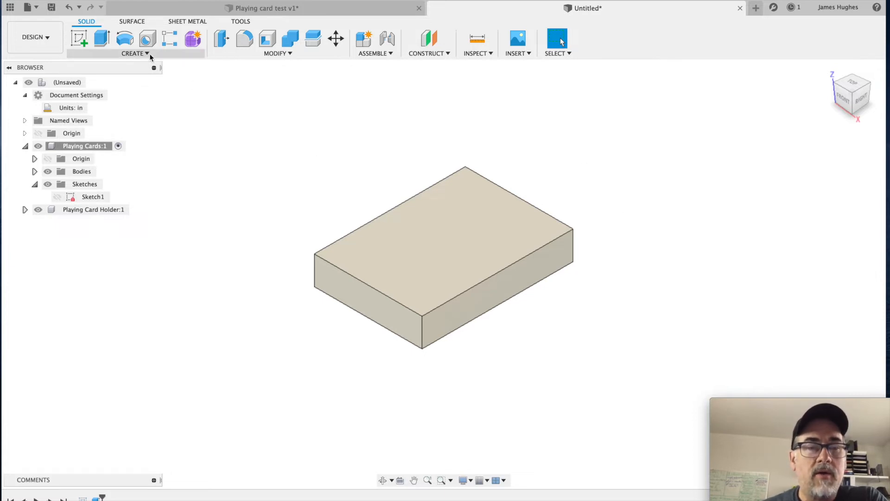
Step: Fillet the four vertical corner edges of the card block with a 0.125 in radius
click(288, 55)
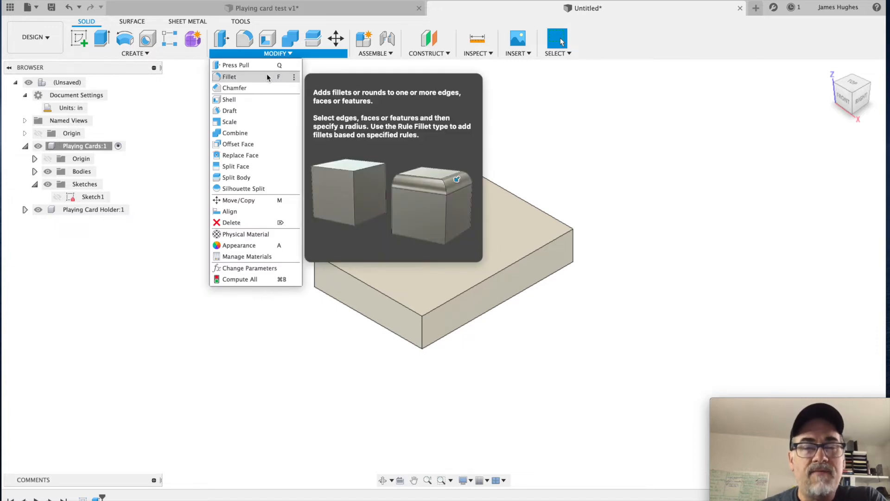
click(268, 77)
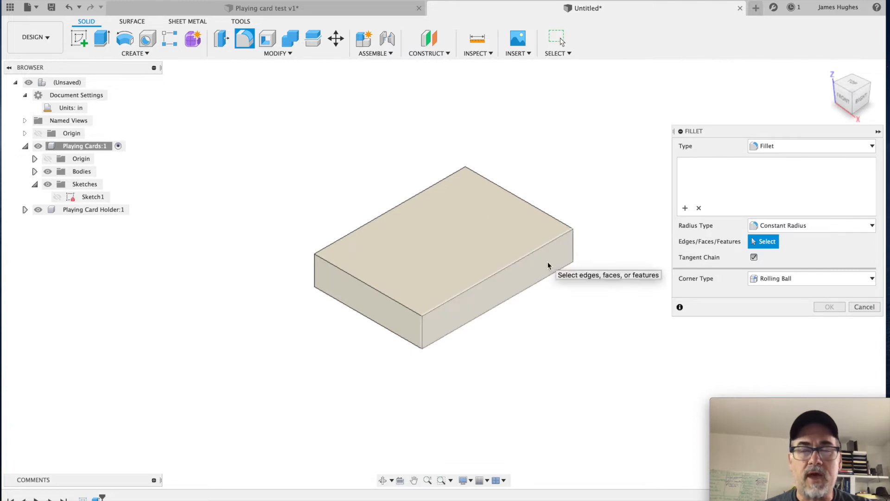
click(571, 246)
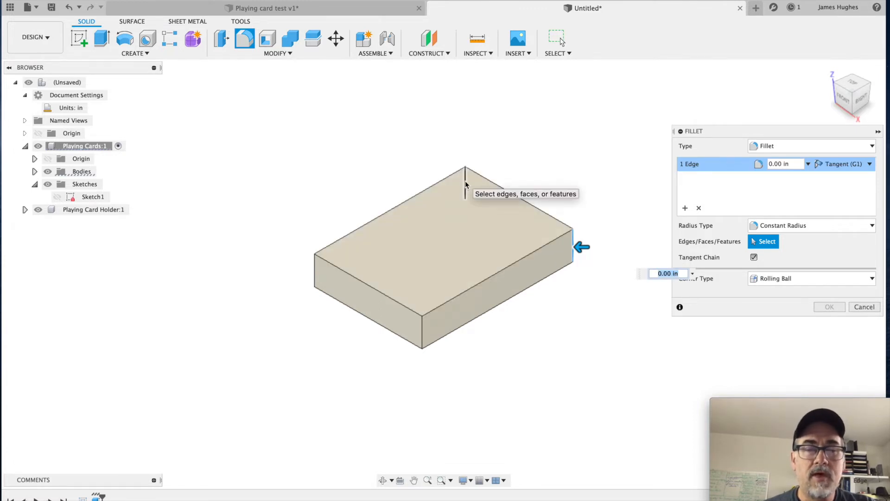
click(466, 182)
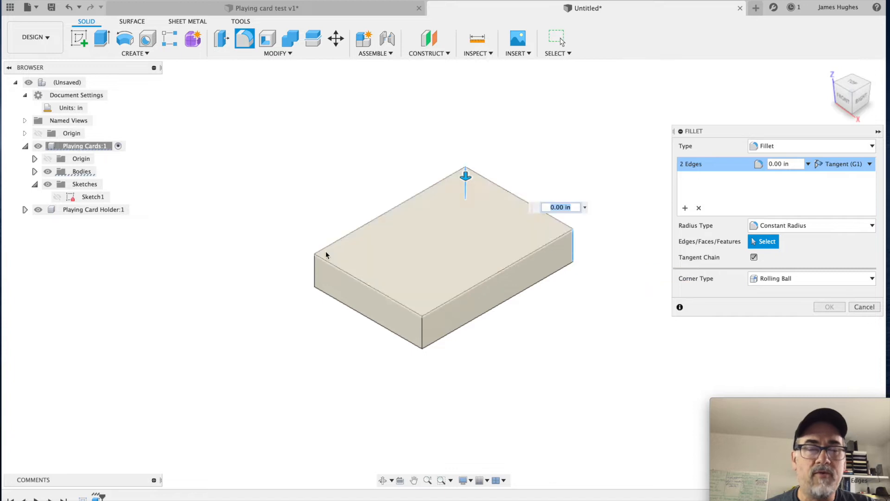
click(314, 269)
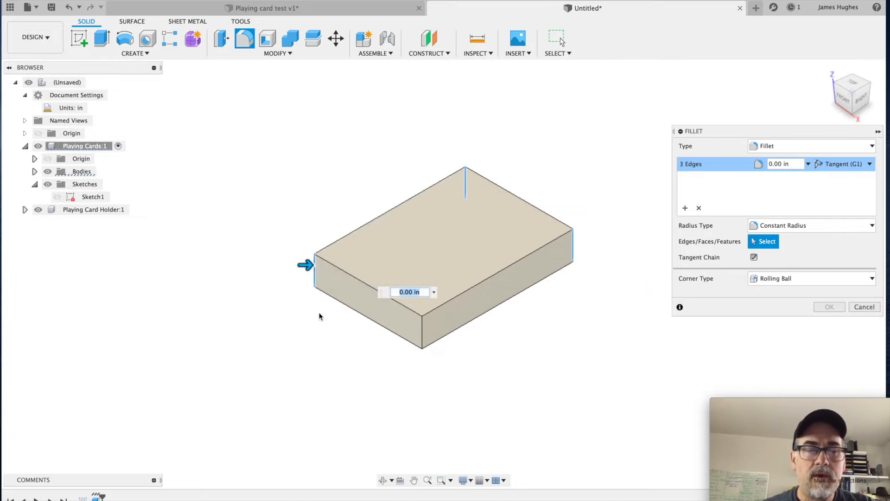
click(422, 335)
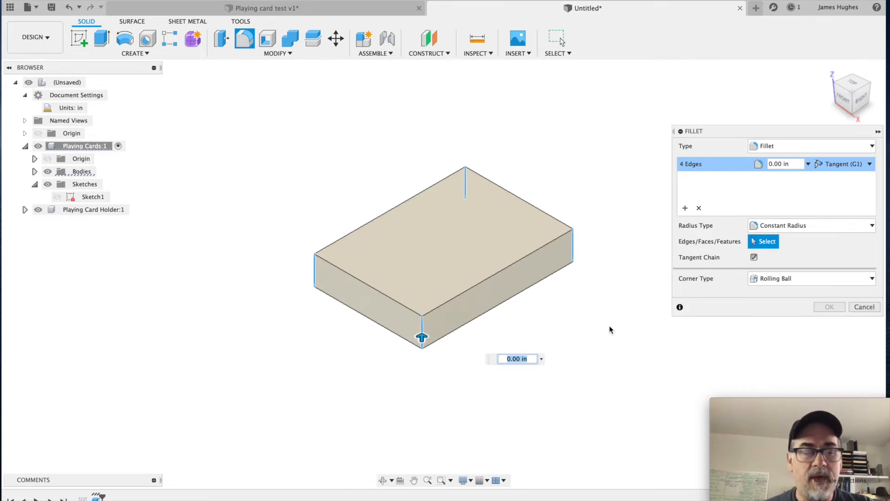
text(.125)
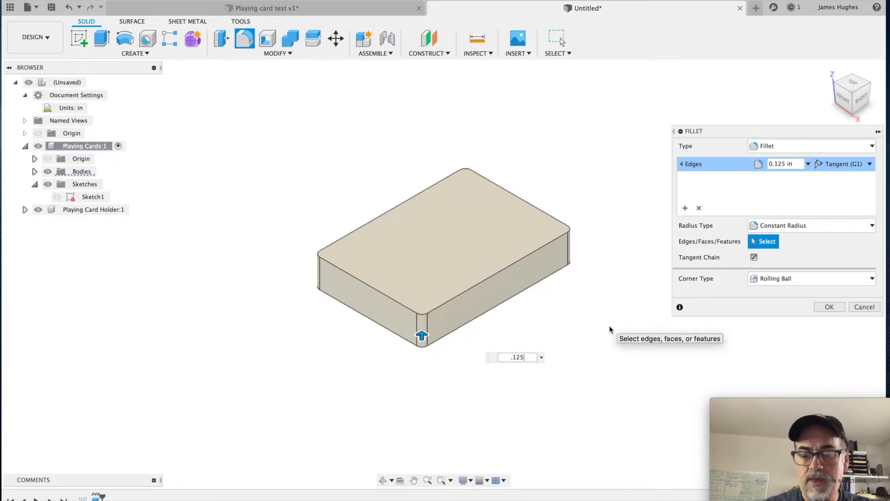
key(Return)
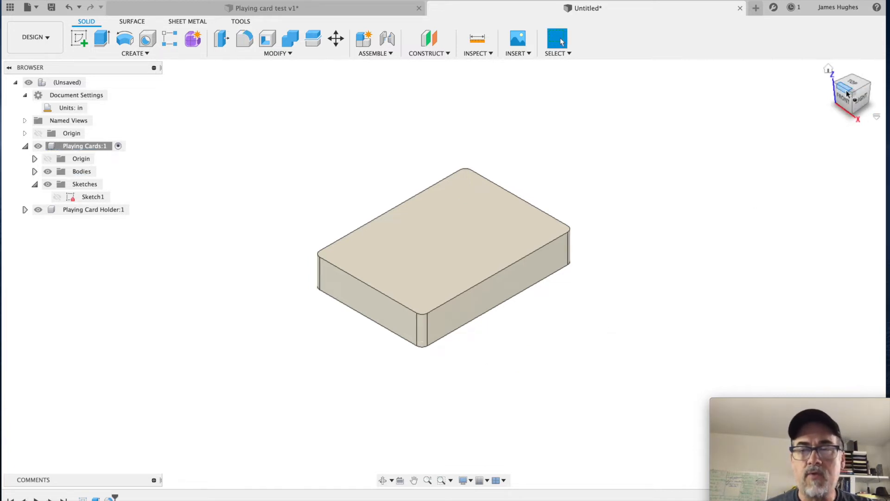
Step: Check the rounded corners from above and activate the Playing Card Holder component
drag(858, 107, 852, 111)
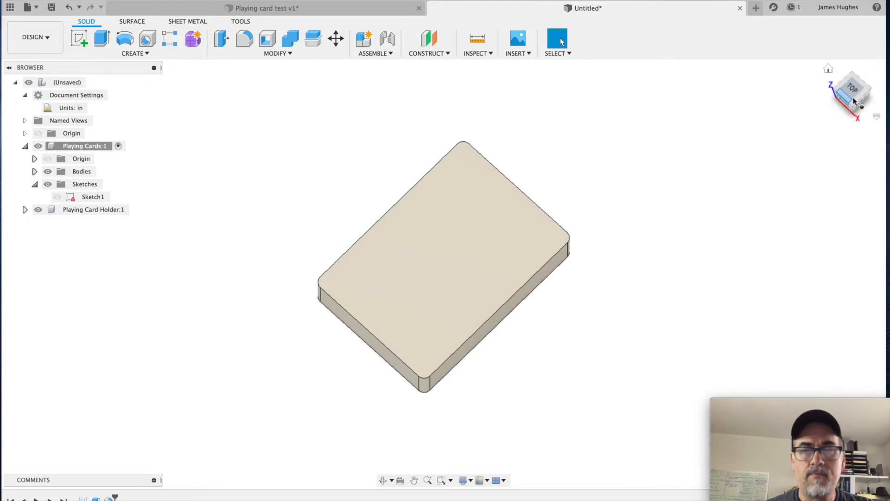
click(852, 88)
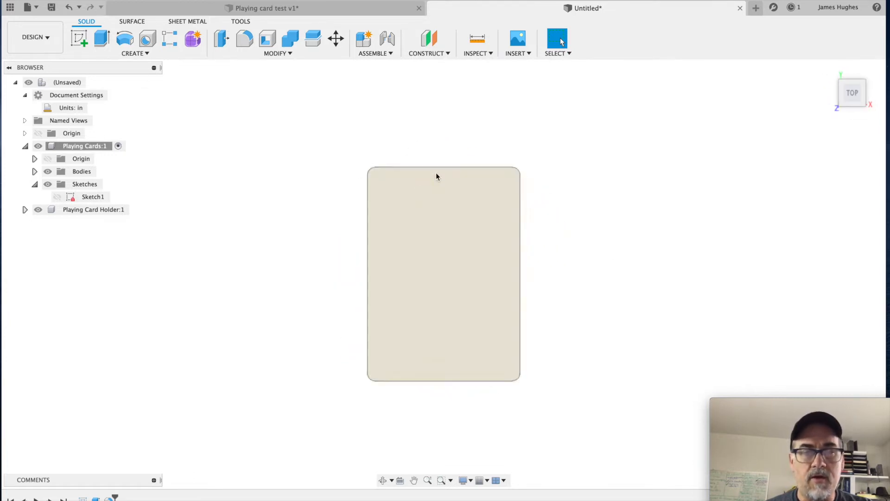
click(829, 69)
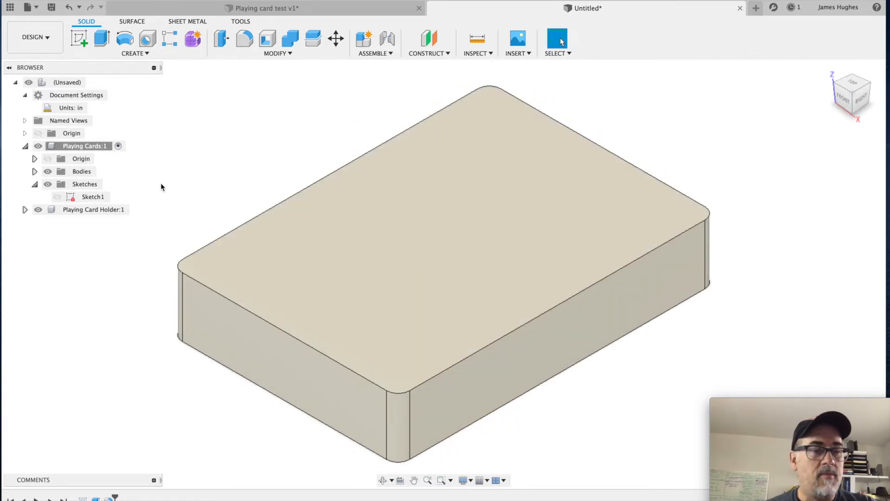
click(102, 211)
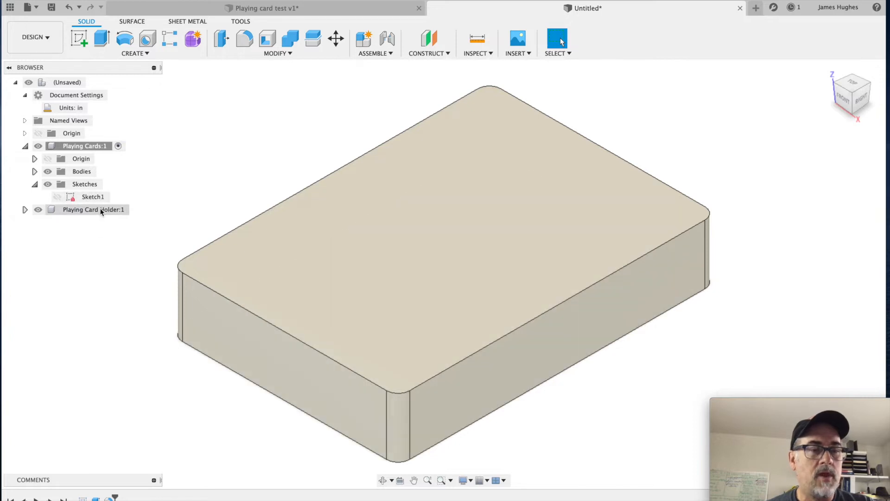
click(135, 210)
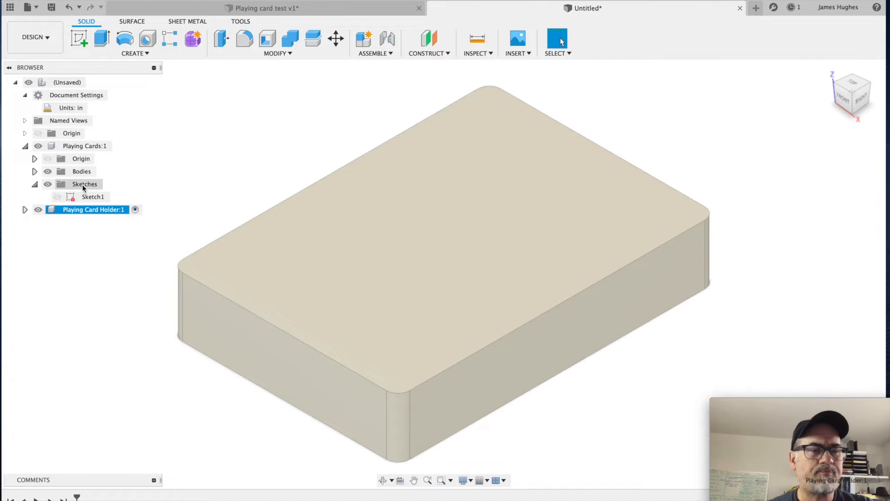
Step: Rename the body inside the Playing Cards component to "Playing Cards"
click(46, 173)
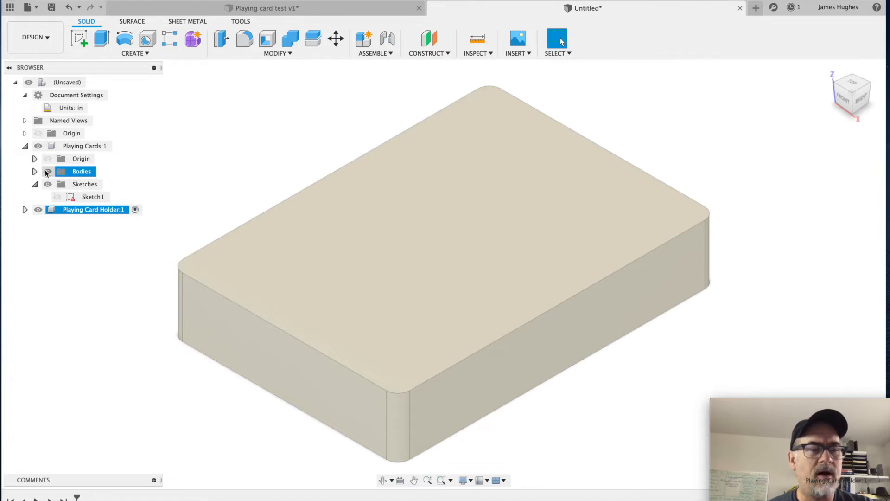
click(35, 172)
click(63, 184)
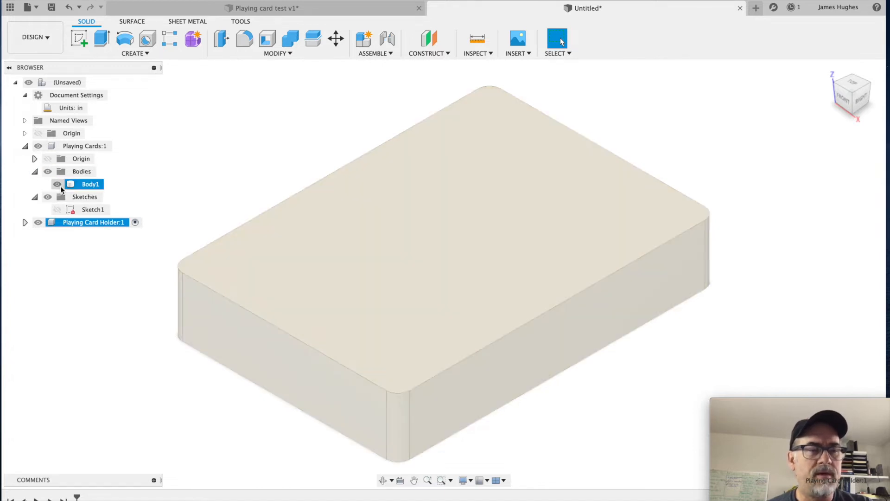
click(93, 185)
double_click(95, 185)
text(Playing Cards)
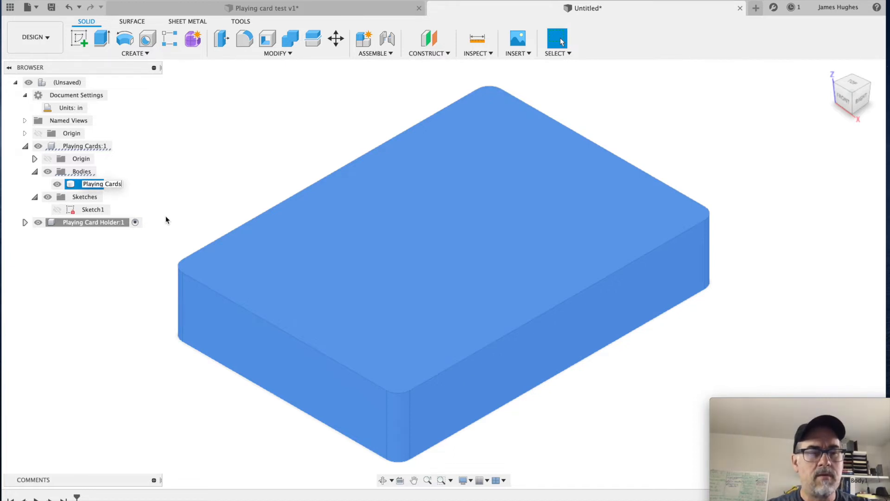
key(Return)
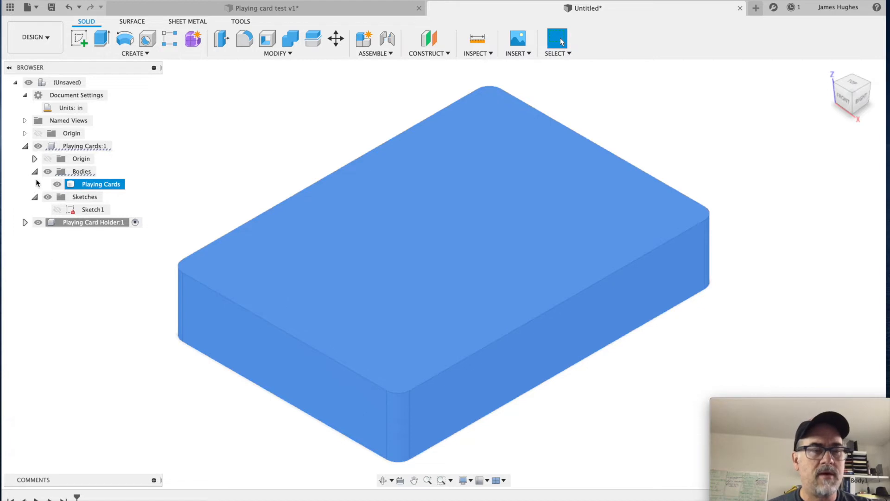
Step: Hide the Playing Cards body and clear the selection
click(57, 184)
click(54, 183)
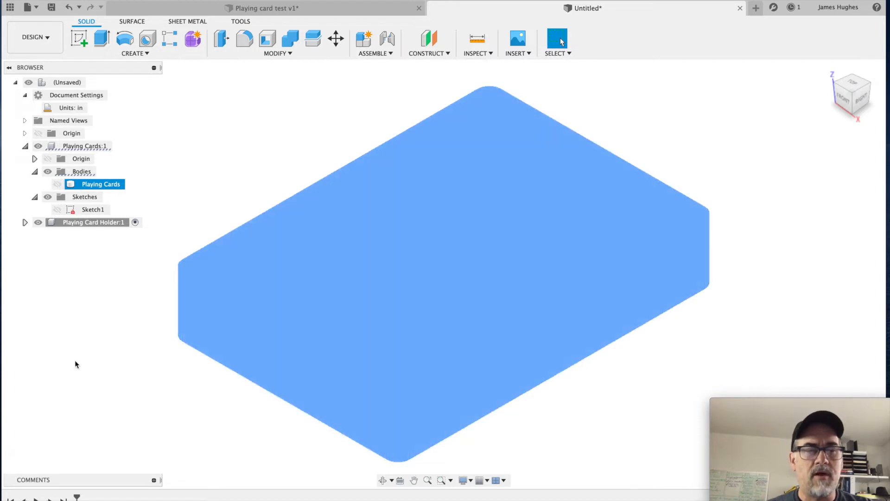
click(77, 359)
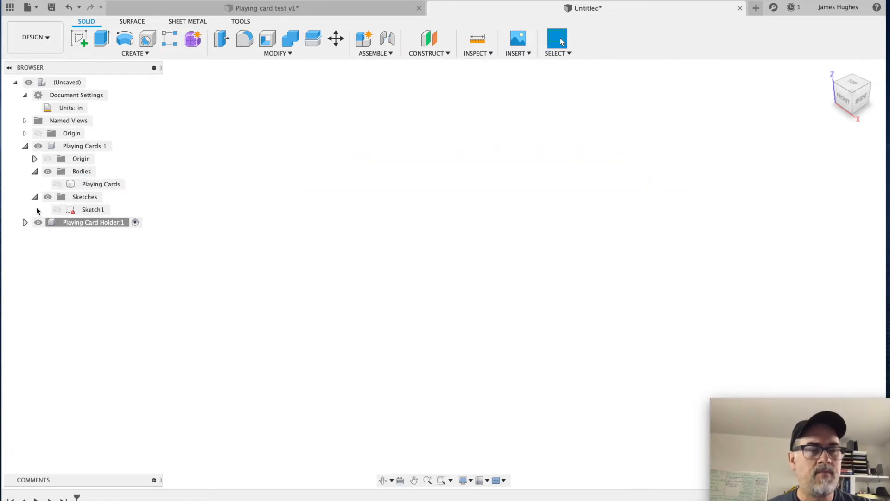
Step: Expand the active Playing Card Holder component in the browser tree and collapse the Playing Cards component
click(124, 224)
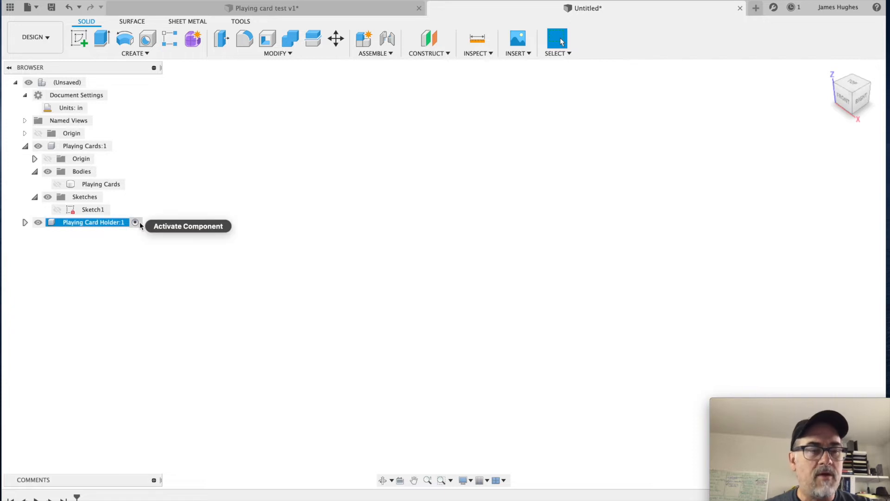
click(135, 222)
click(25, 223)
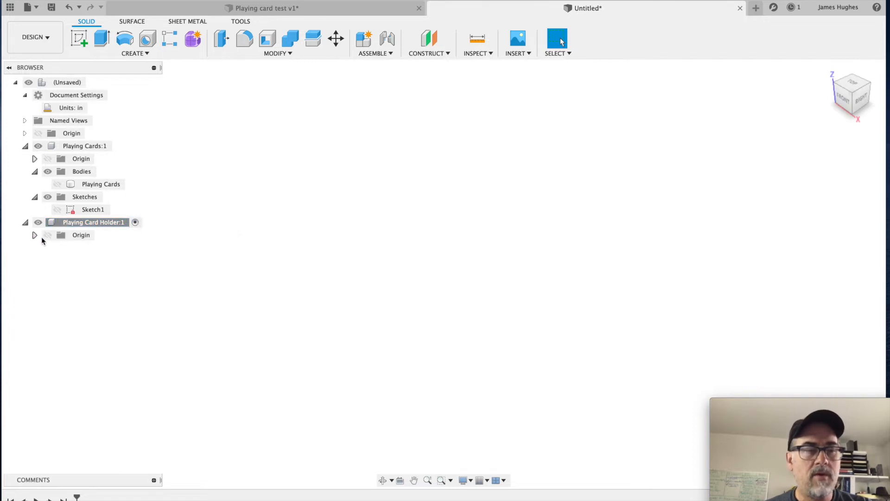
click(35, 171)
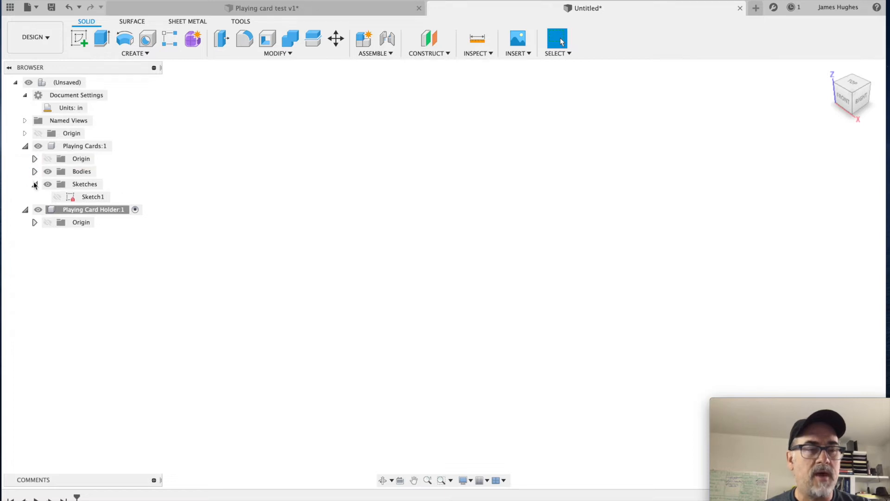
click(26, 145)
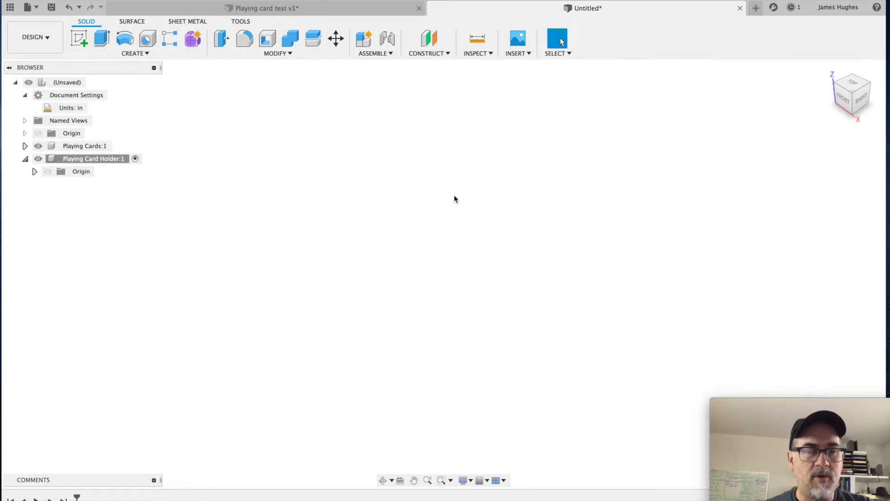
Step: Sketch a center rectangle on the horizontal XY plane, centred on the origin, 2.48 in wide and 3.475 in high
key(s)
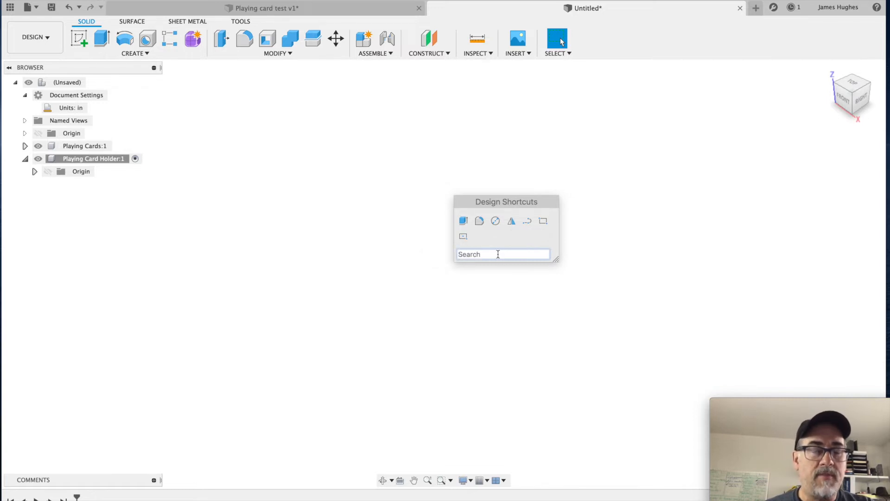
text(re)
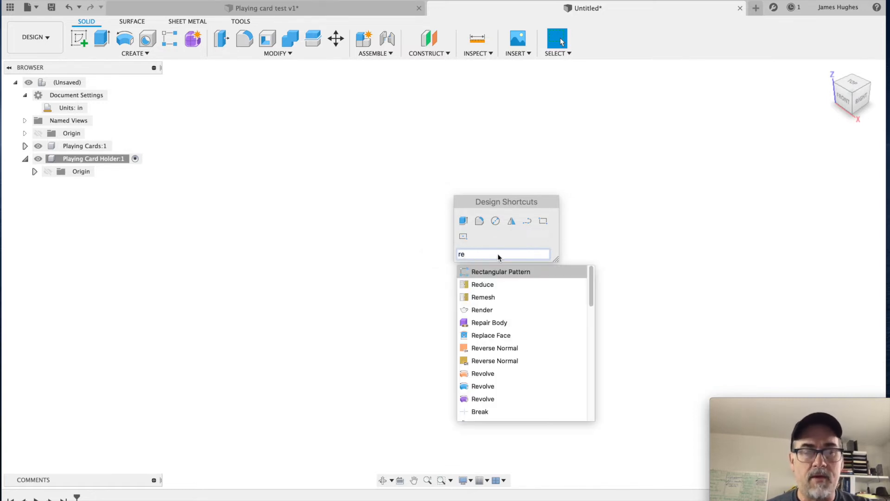
text(c)
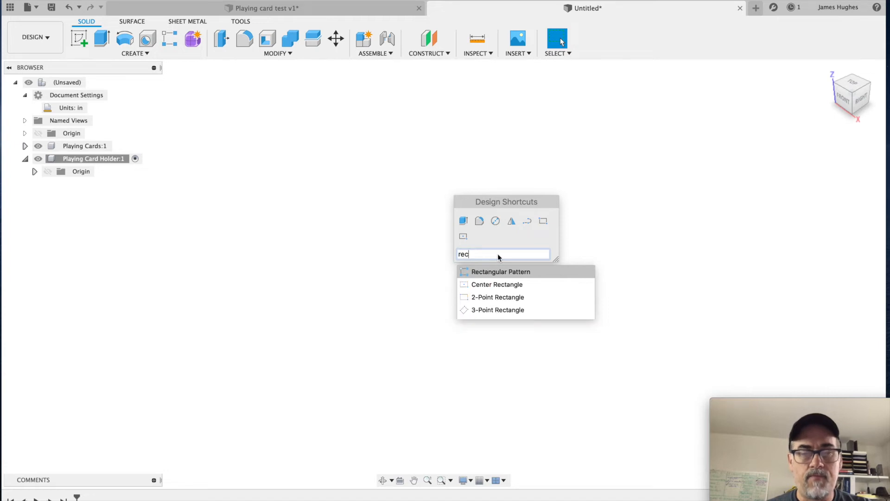
click(501, 284)
click(500, 311)
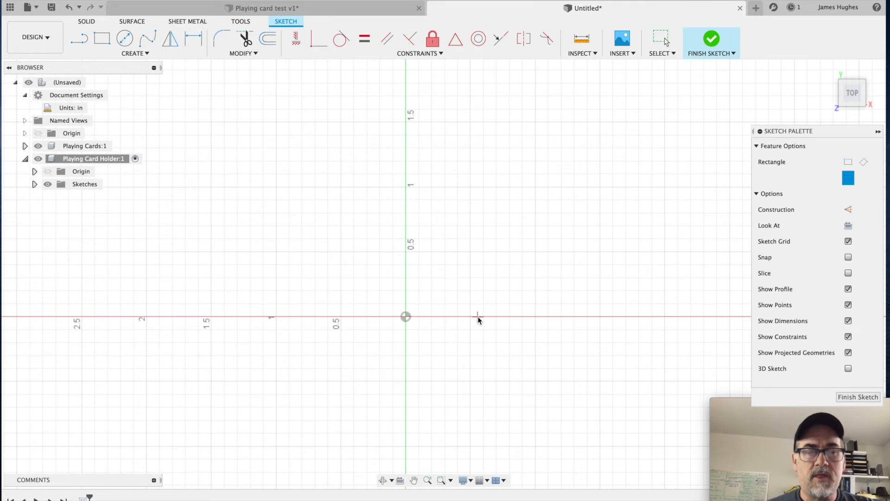
click(406, 317)
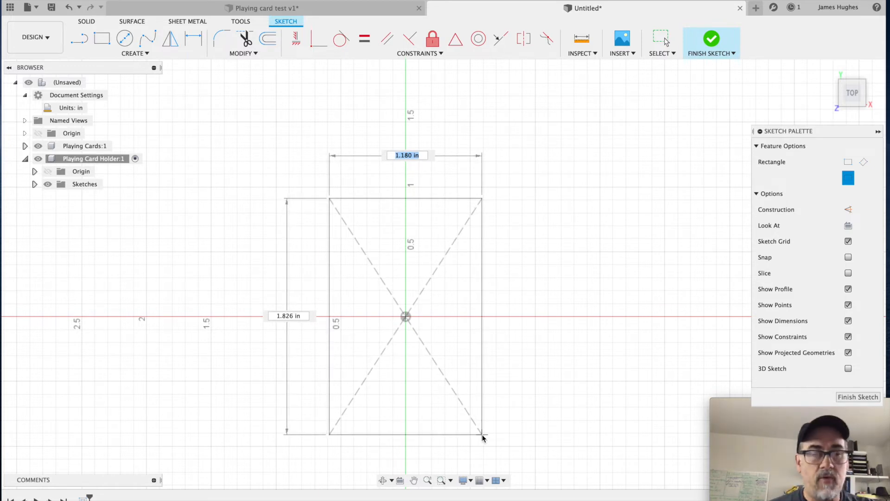
text(2.48)
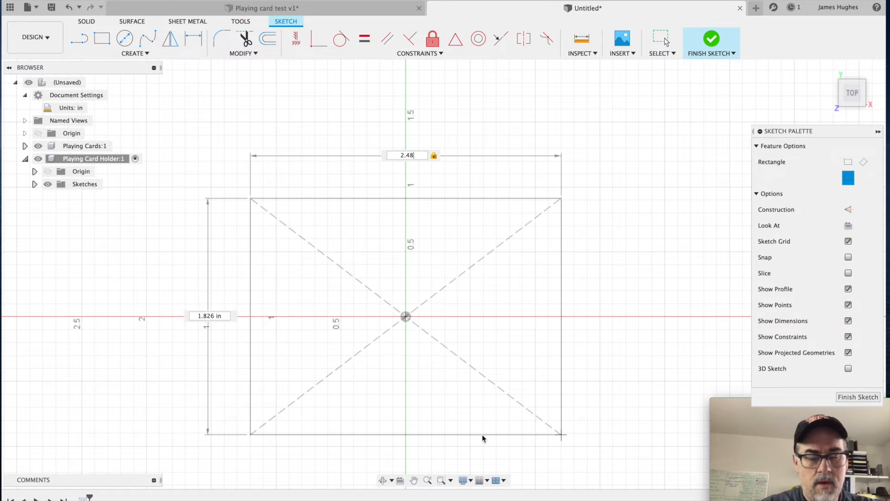
key(Tab)
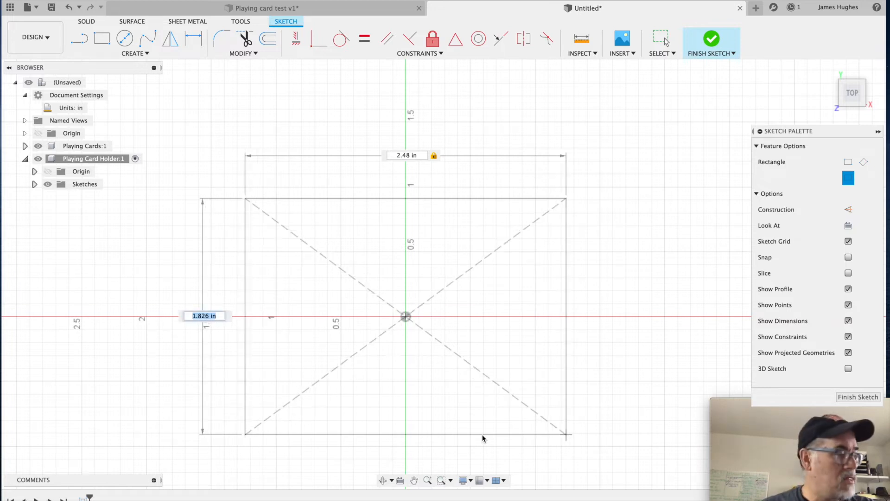
text(3)
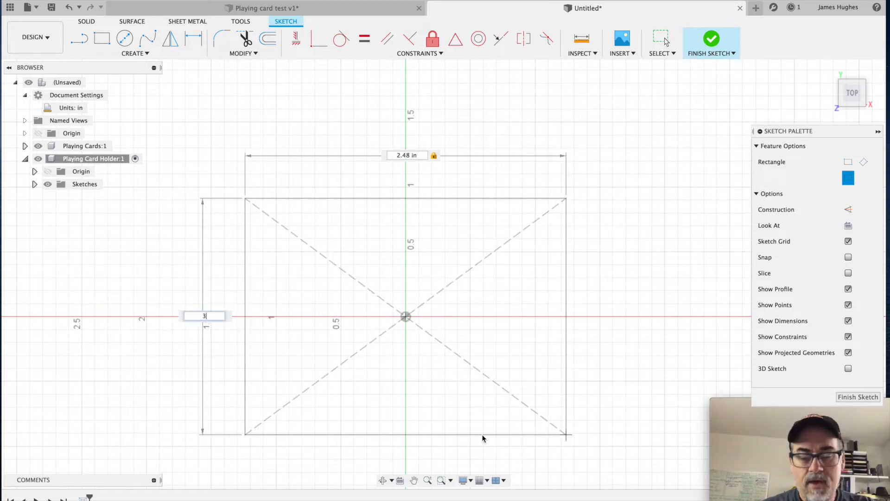
text(.475)
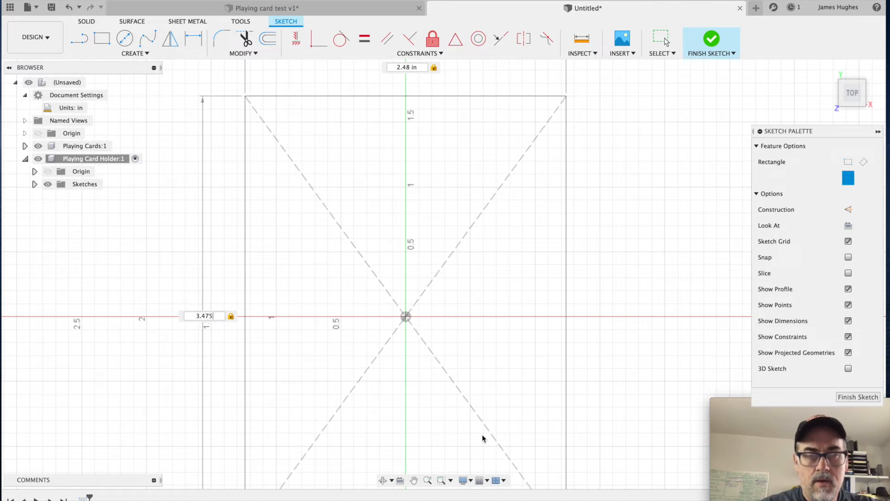
key(Return)
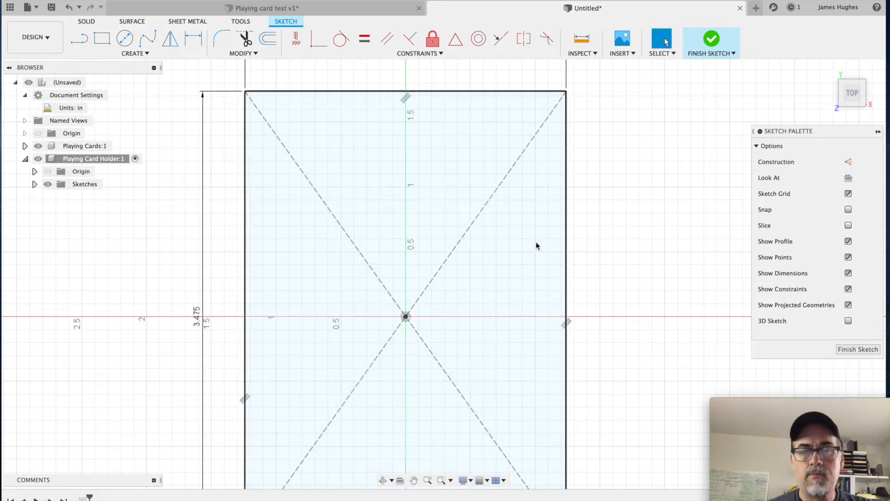
Step: Offset the 2.48 by 3.475 in rectangle outward by 0.05 in as a chained selection
scroll(633, 231, down, 3)
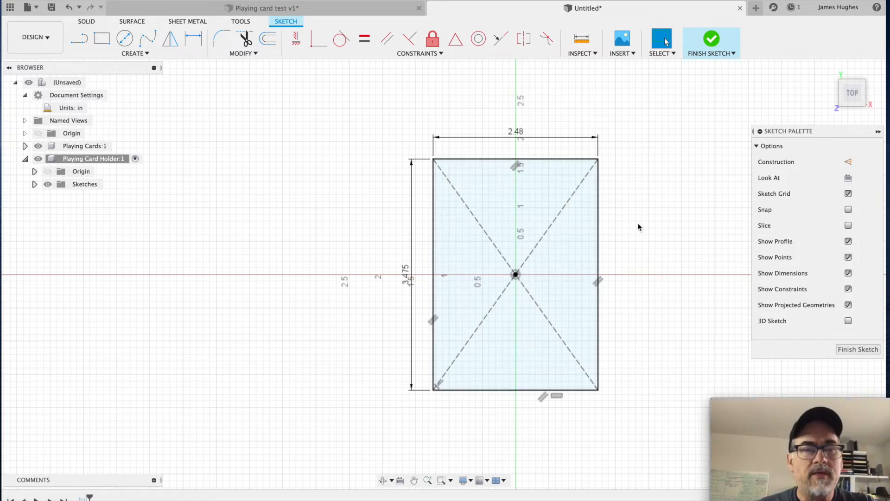
click(272, 42)
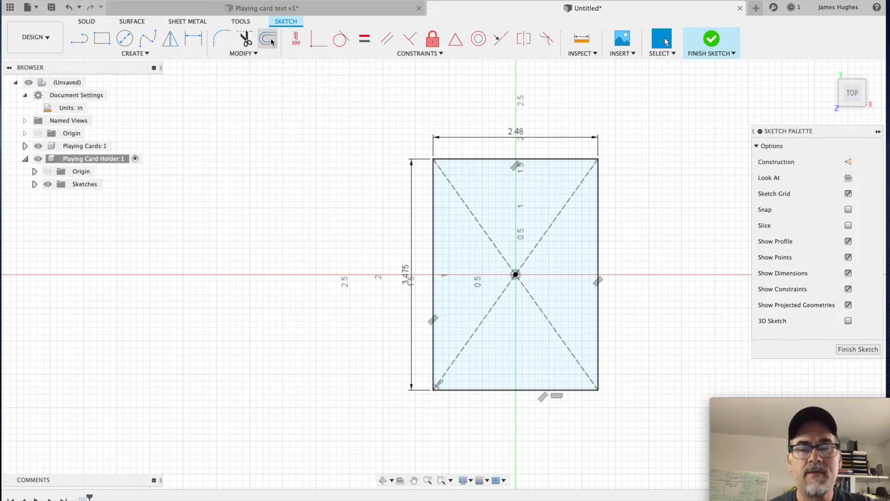
click(473, 159)
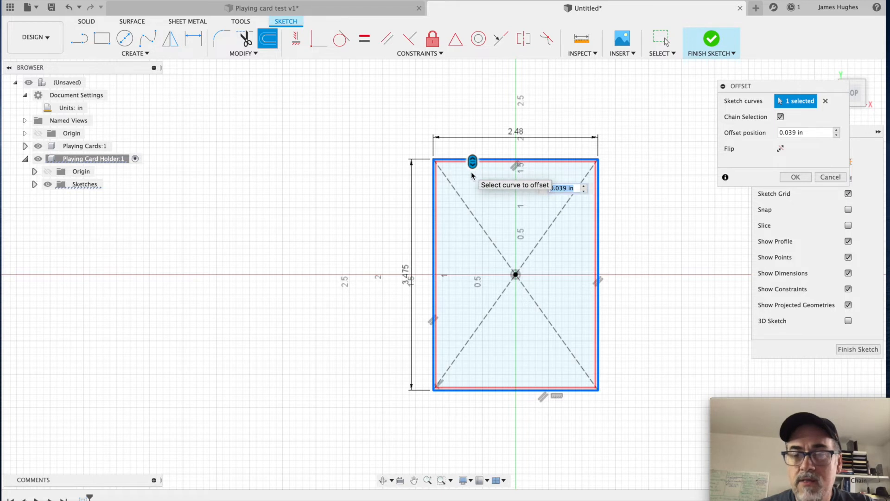
drag(472, 165, 473, 158)
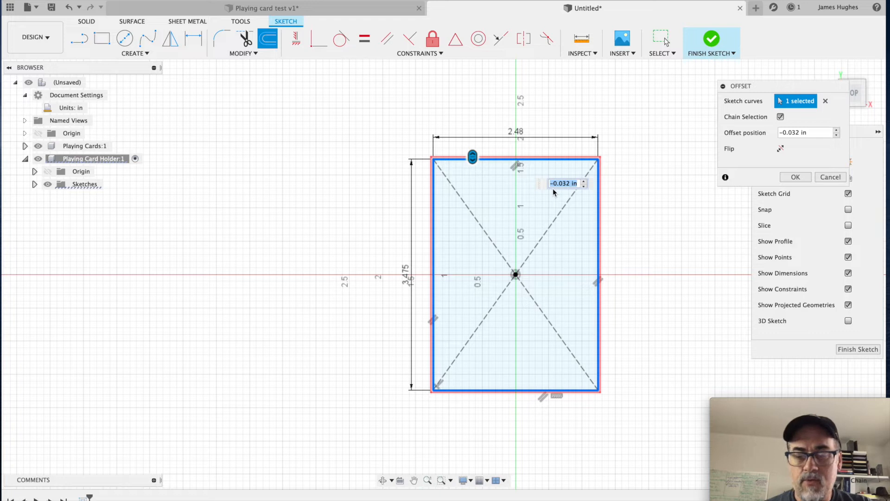
text(-)
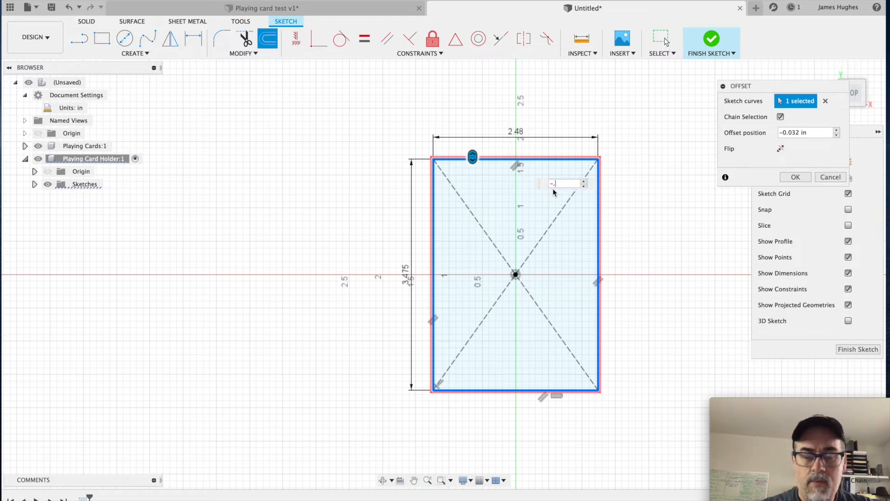
text(.05)
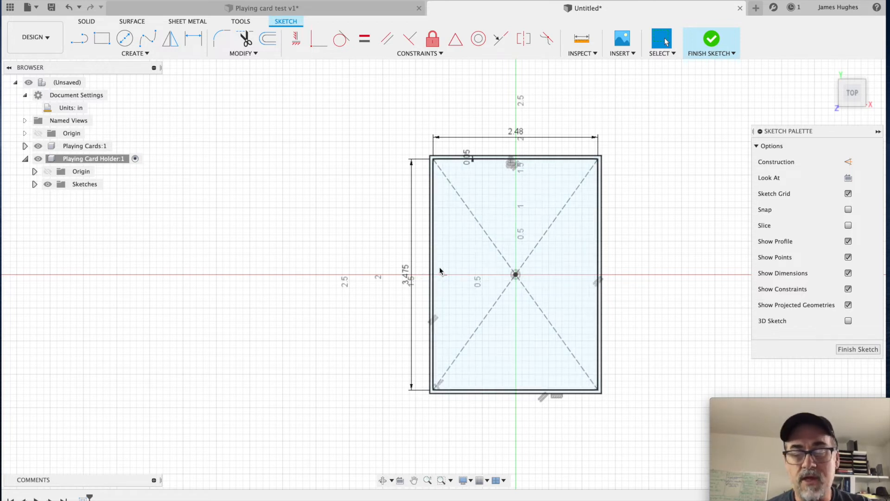
Step: Offset the innermost rectangle outward by 0.25 in to add the holder's outer outline
key(s)
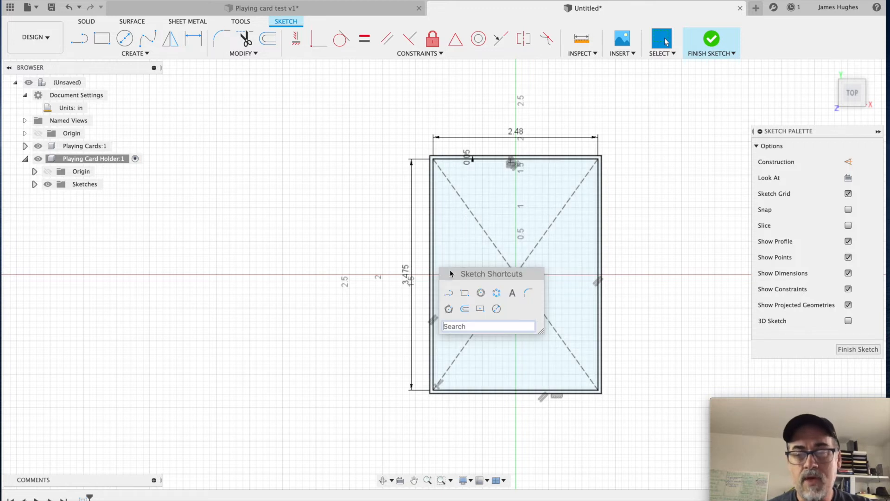
click(465, 308)
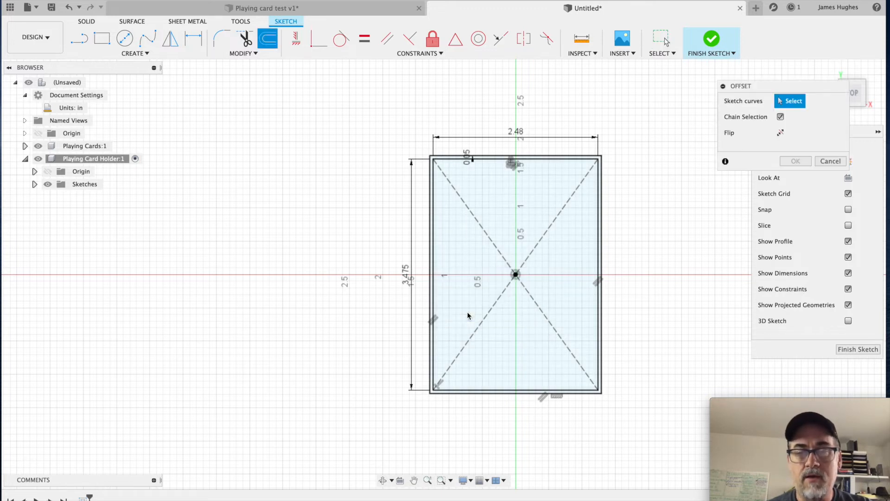
click(598, 196)
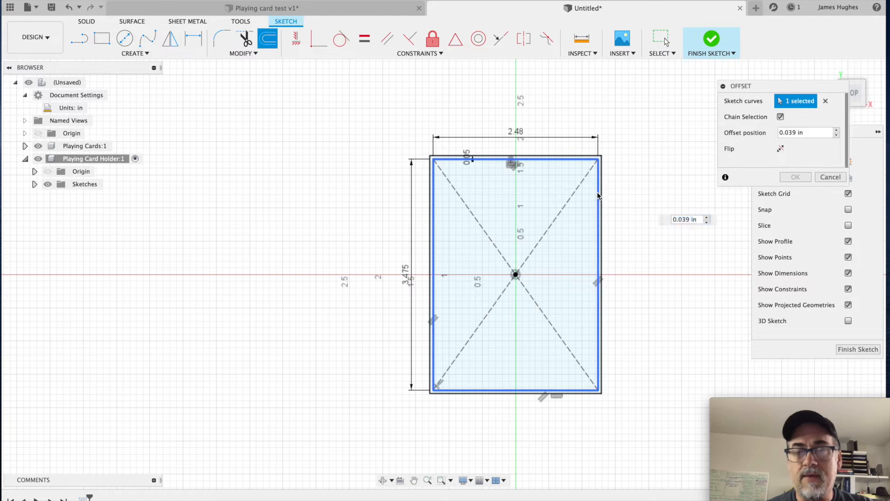
drag(601, 192, 612, 192)
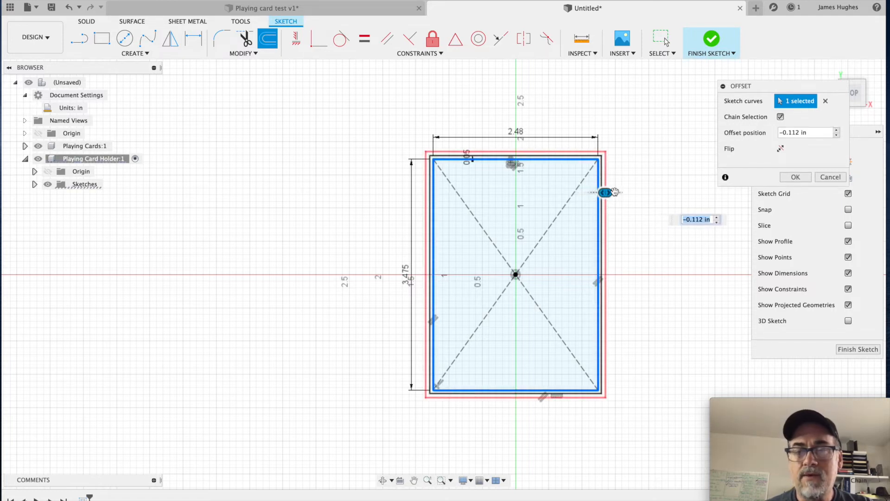
text(-)
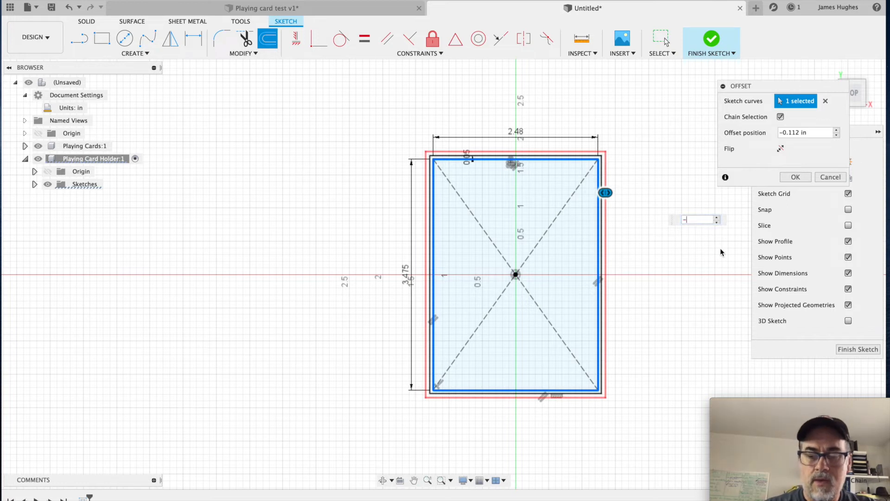
text(.25)
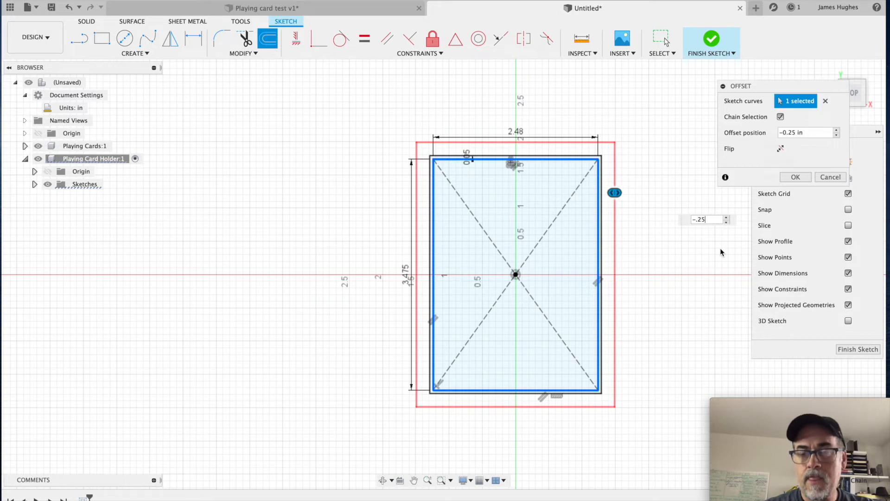
key(Return)
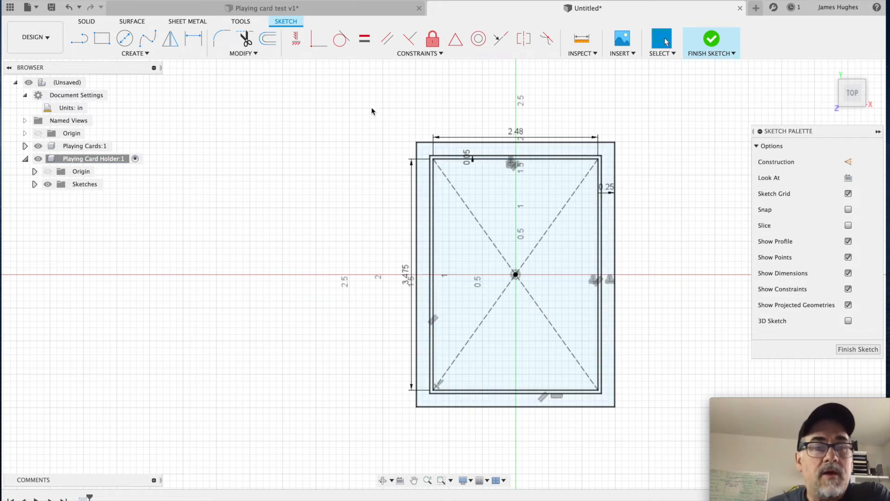
Step: Consult the Playing card test v1 design, return to the sketch, and draw a 1.25 in diameter circle centred on the innermost rectangle's lower-left corner
click(302, 8)
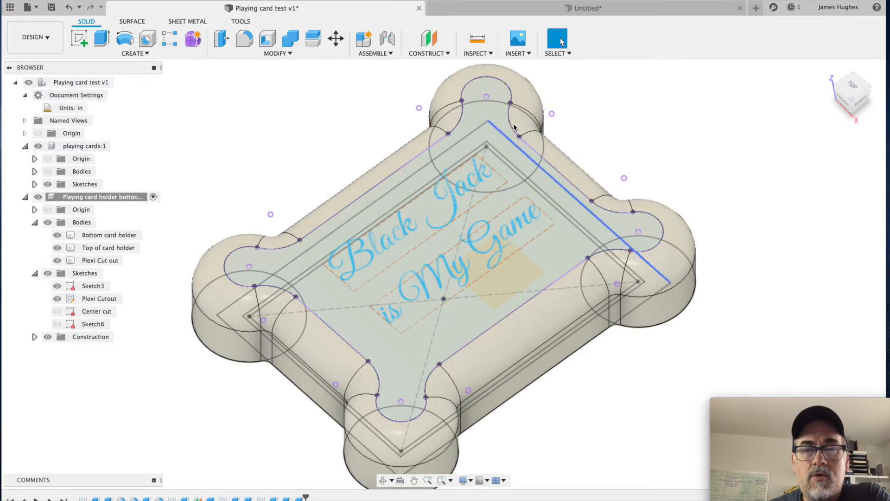
click(532, 5)
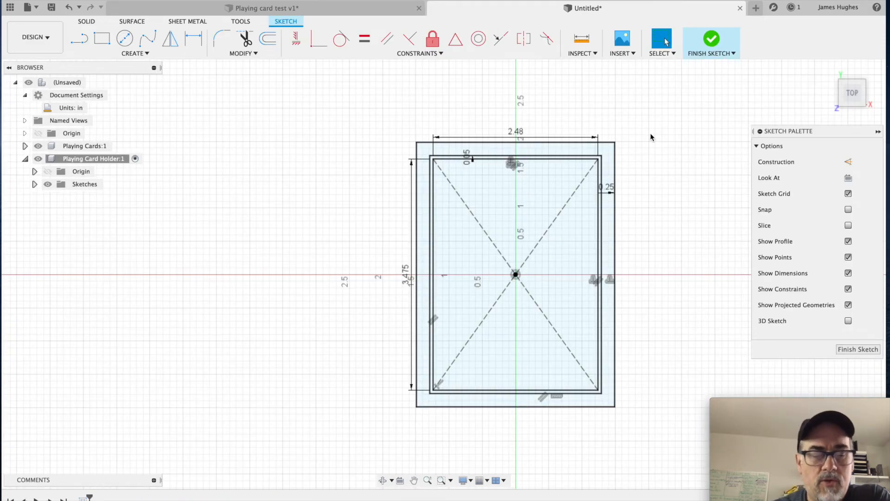
key(s)
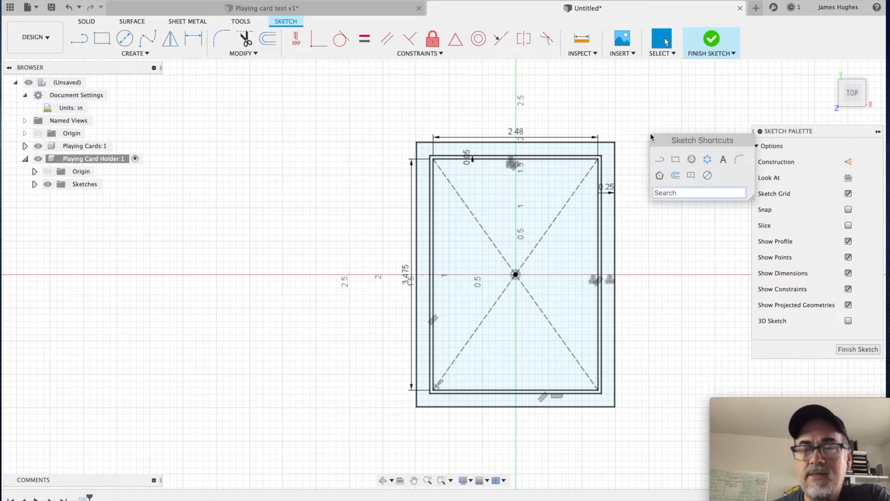
click(708, 175)
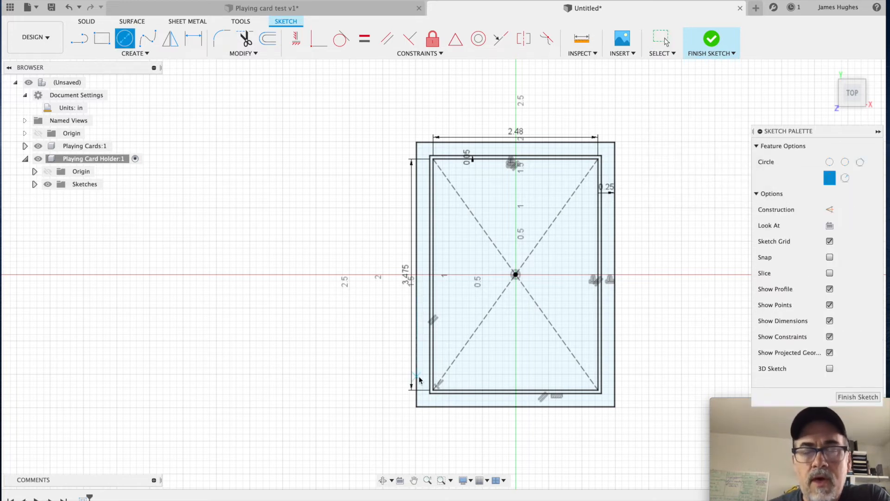
scroll(436, 392, up, 10)
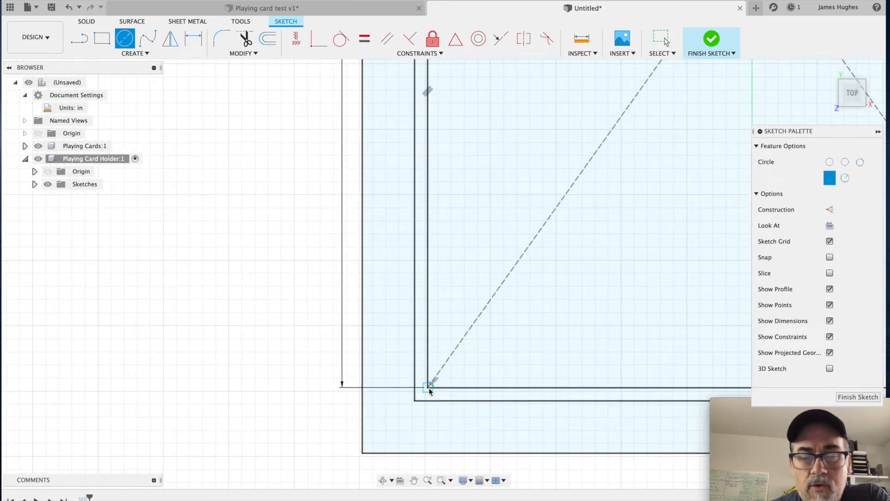
click(429, 388)
scroll(444, 427, down, 8)
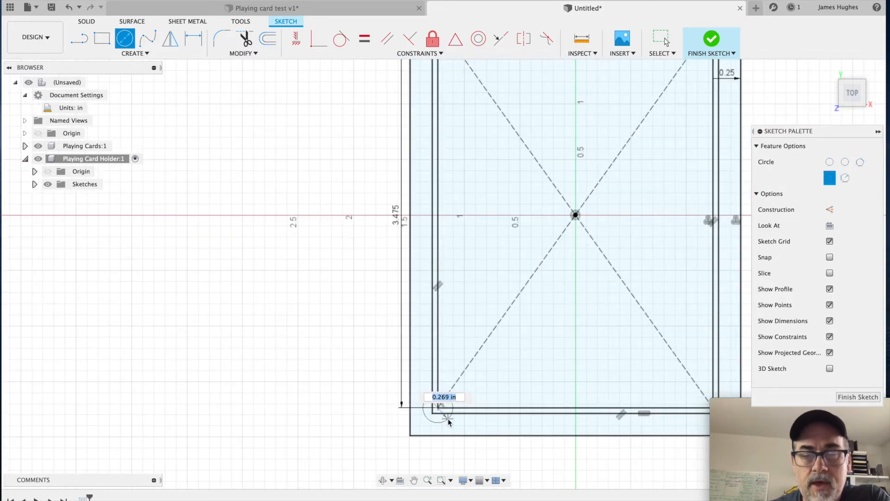
scroll(459, 424, down, 2)
middle_drag(461, 422, 382, 243)
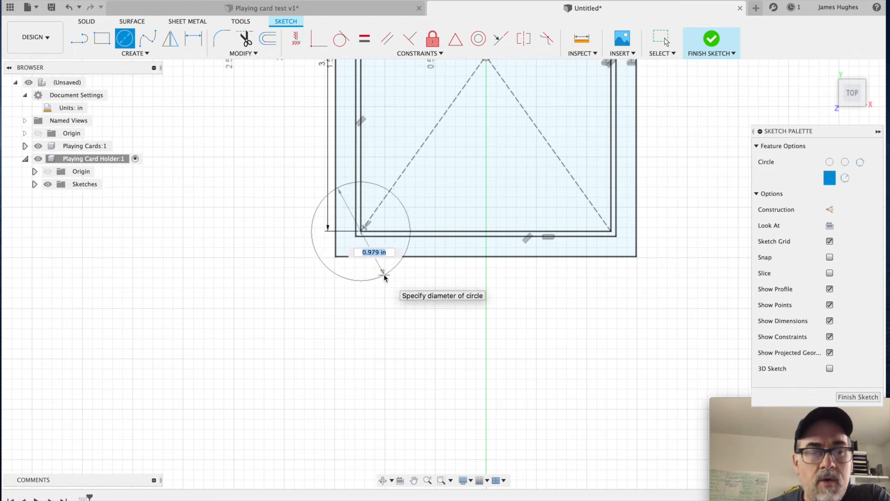
text(1)
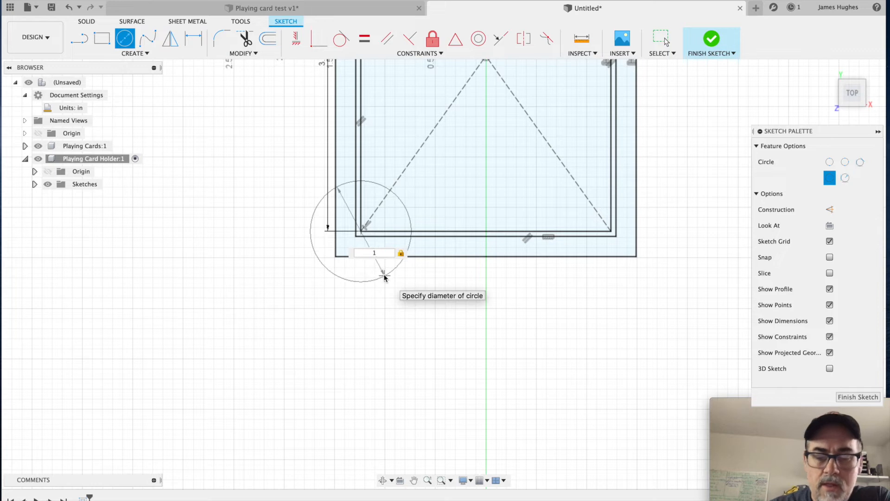
text(.)
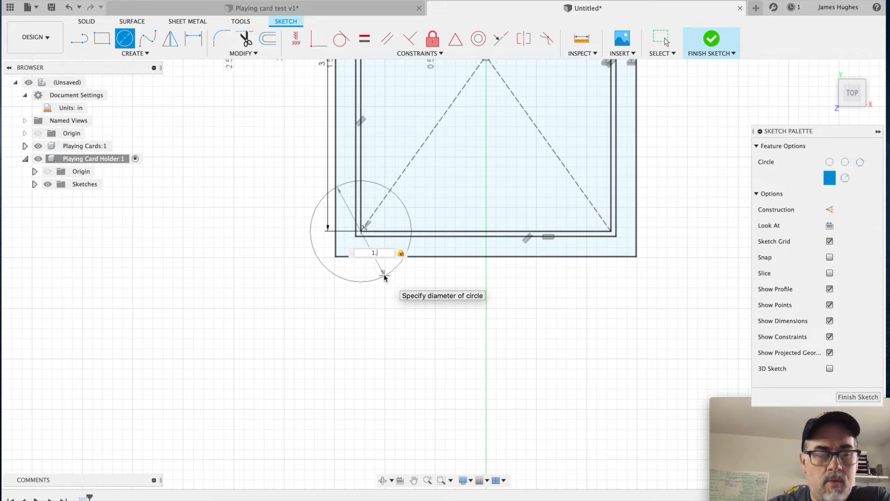
text(2)
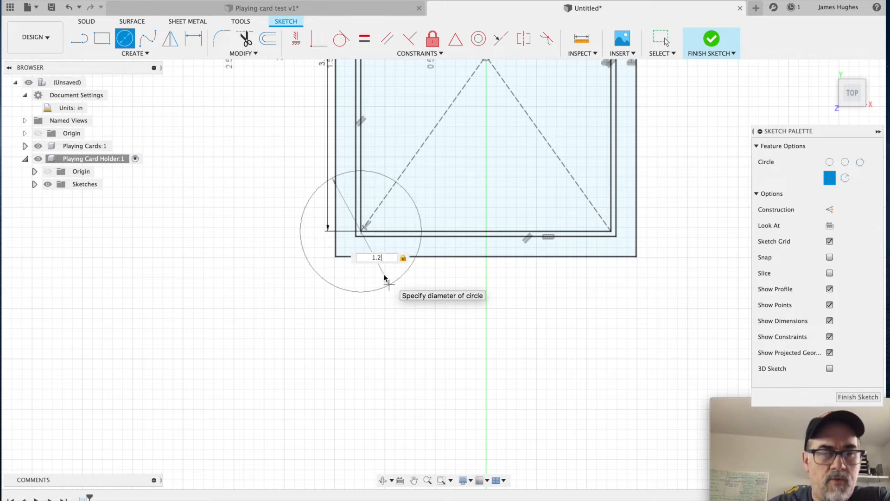
text(5)
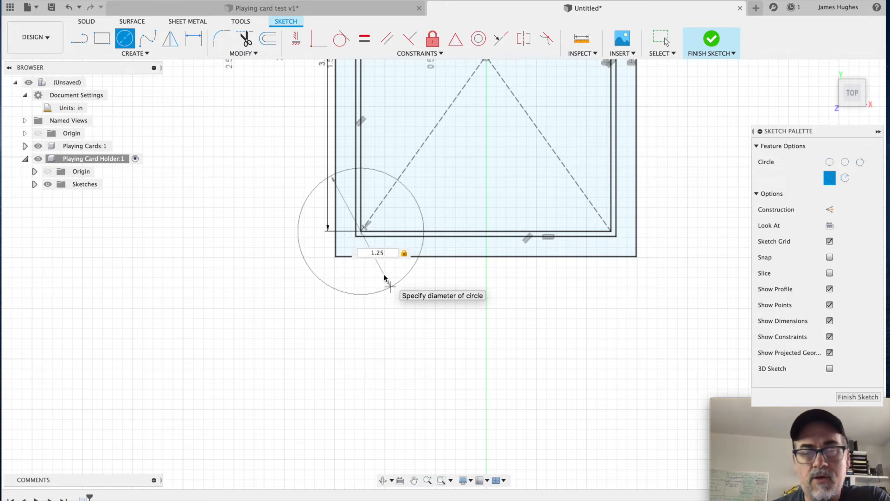
key(Return)
key(Escape)
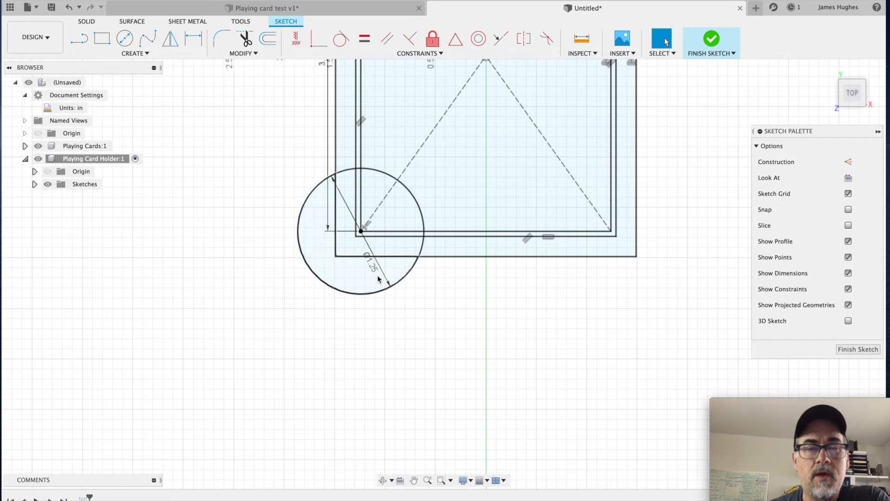
Step: Pattern the 1.25 in corner circle with a sketch Rectangular Pattern, using 2 instances over a 2.48 in horizontal extent
scroll(389, 258, down, 5)
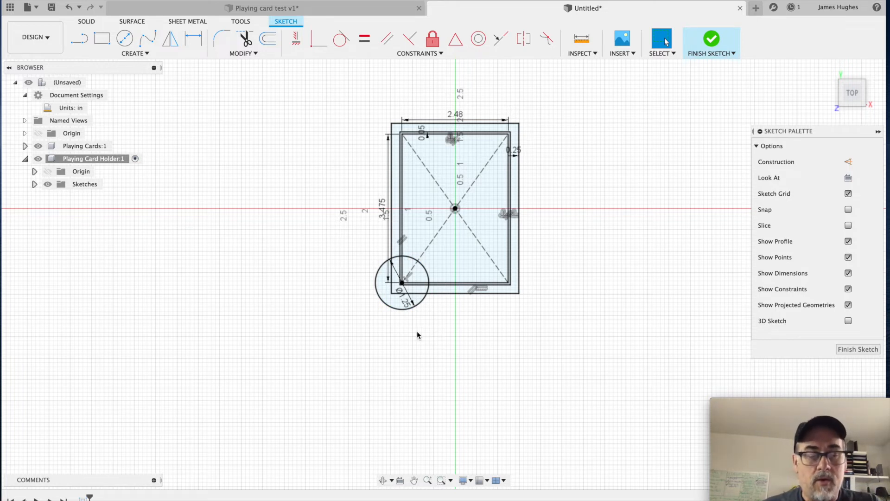
key(s)
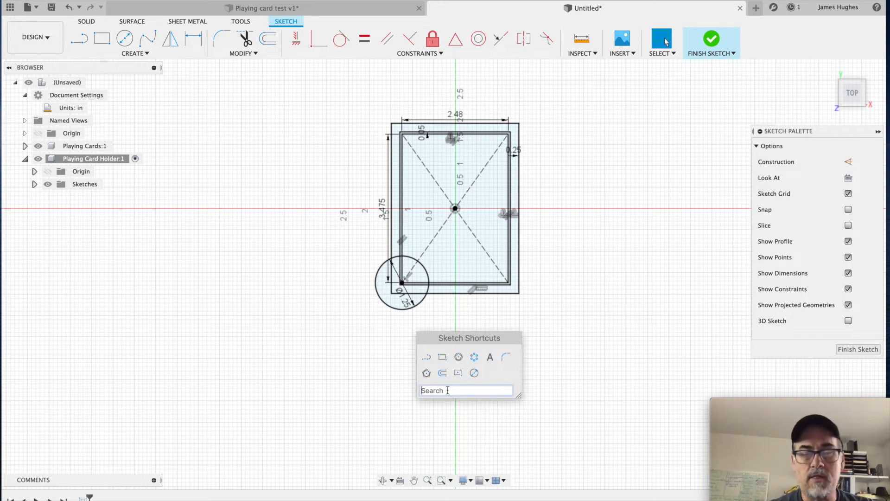
text(patt)
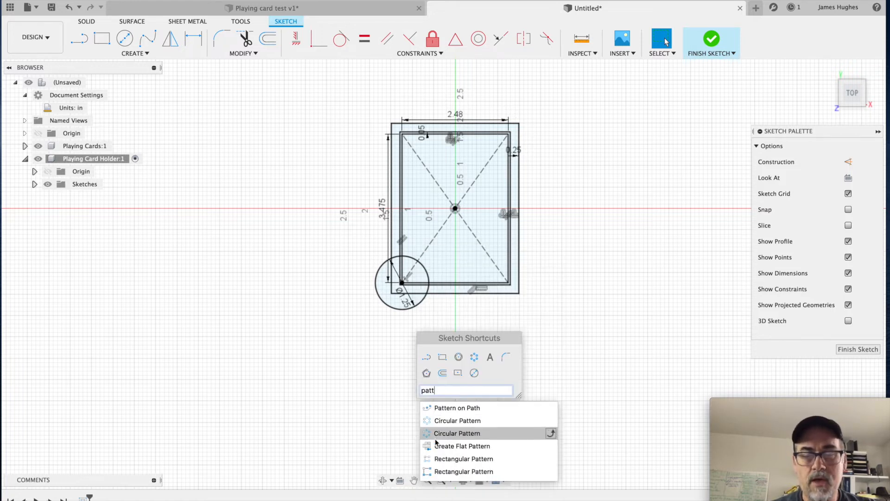
click(479, 461)
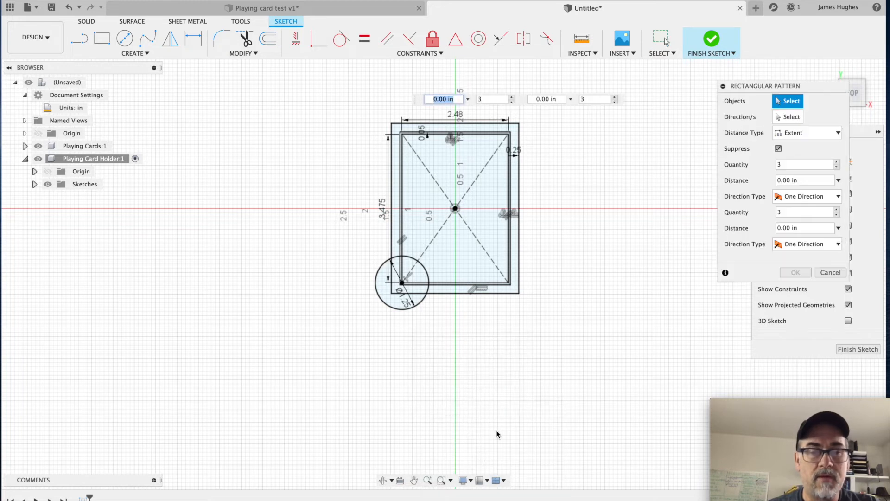
click(423, 306)
key(Tab)
key(Tab)
key(Tab)
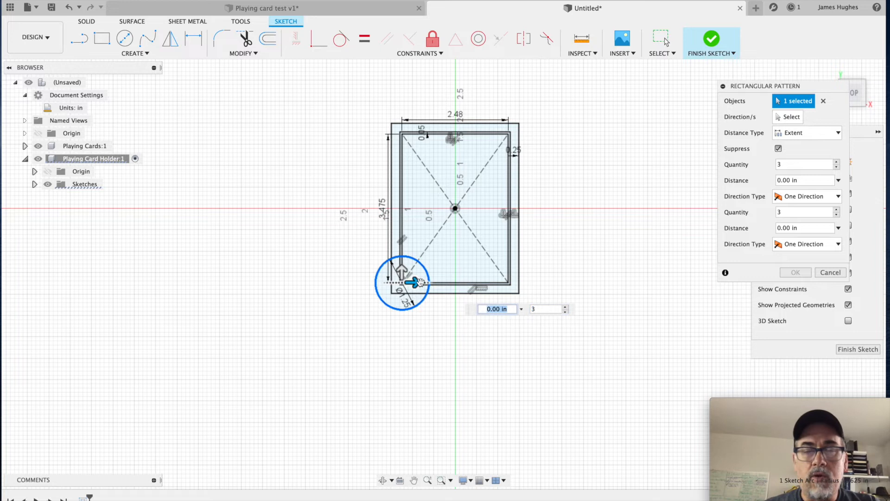
drag(413, 282, 523, 276)
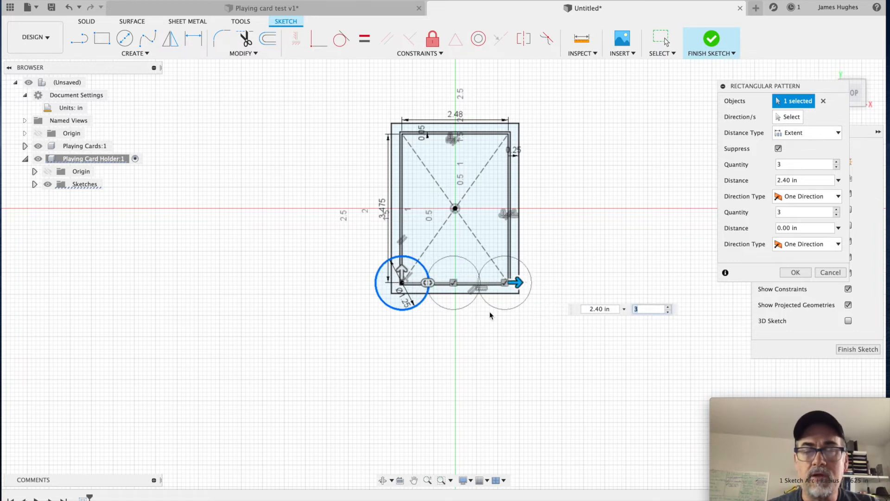
click(669, 311)
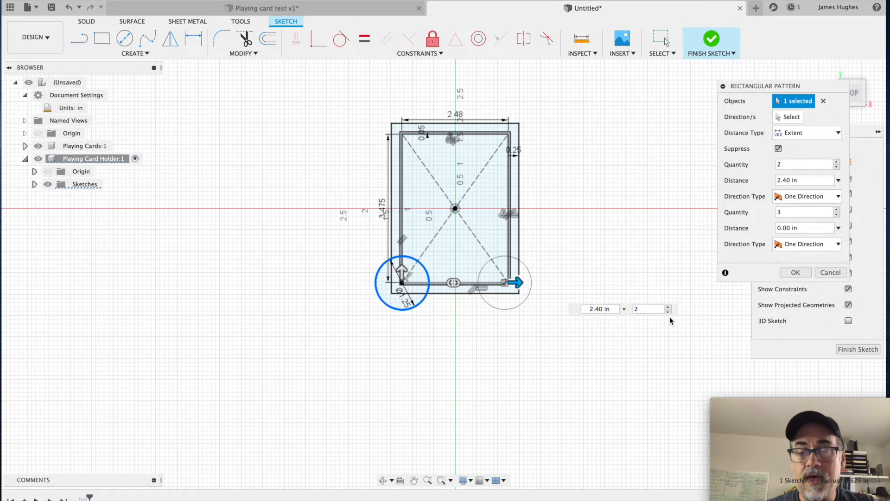
key(BackSpace)
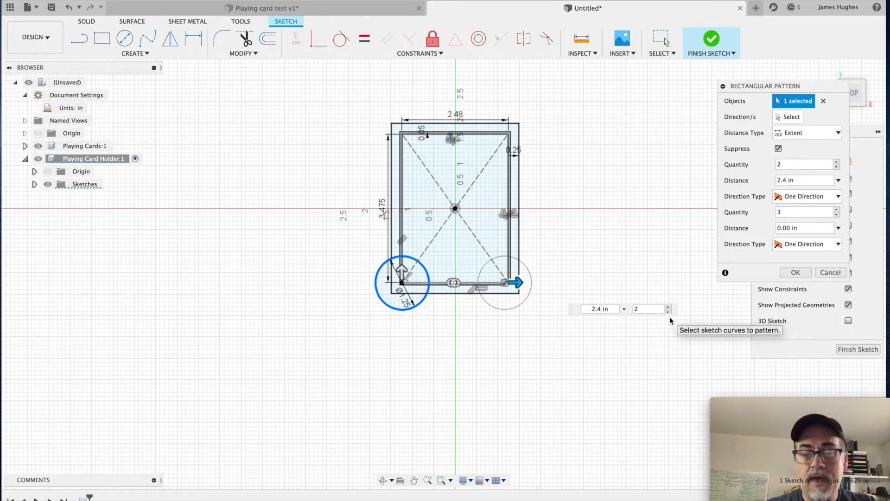
text(8)
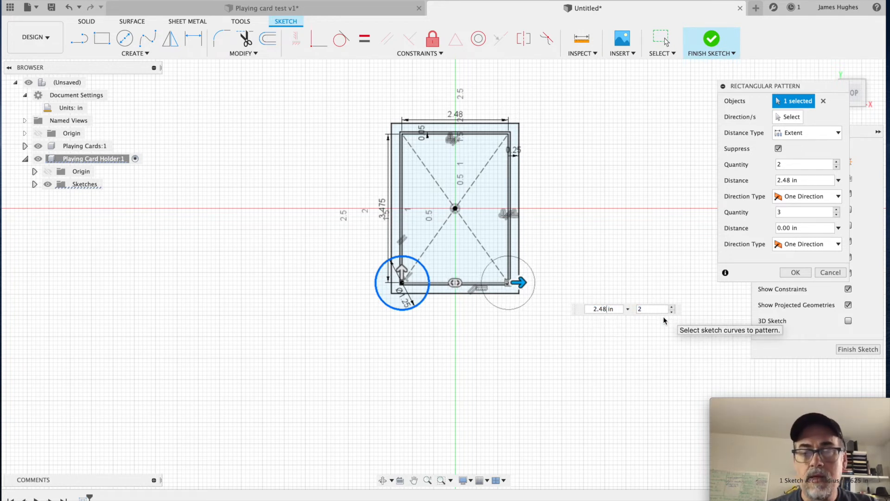
Step: Set the circle pattern's vertical direction to 2 instances over a 3.475 in extent, apply it and finish the sketch
drag(404, 272, 404, 126)
key(Tab)
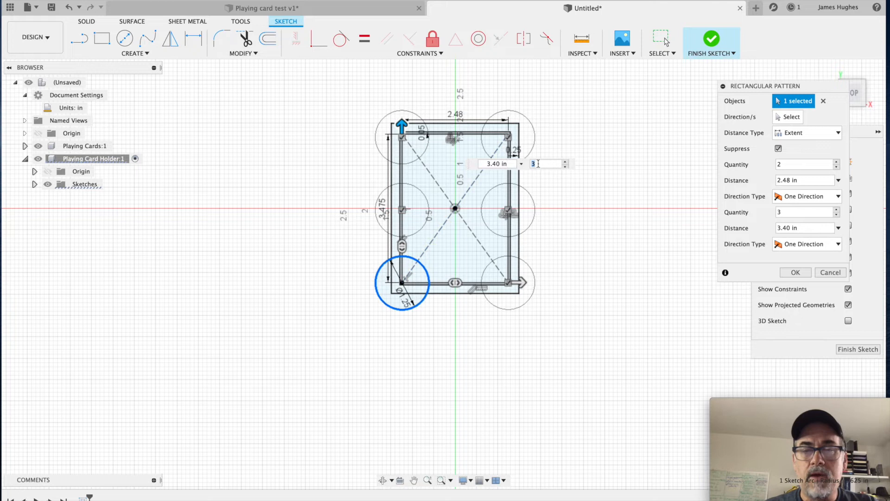
click(565, 167)
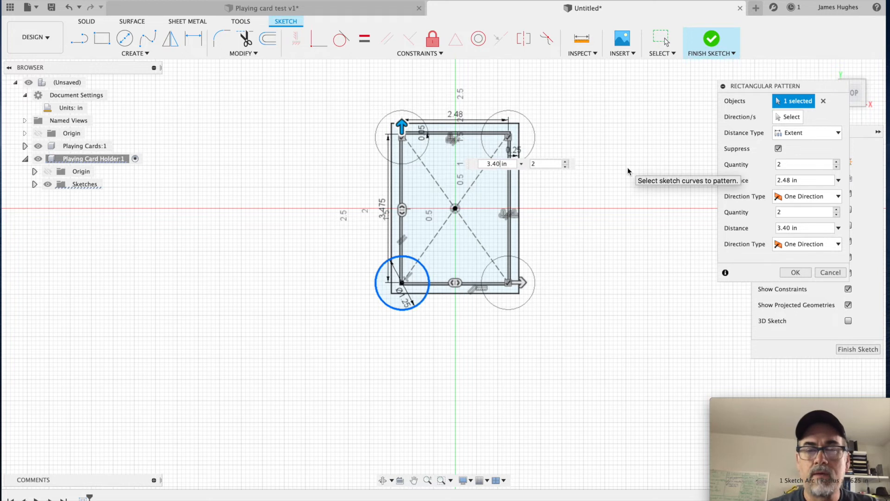
text(75)
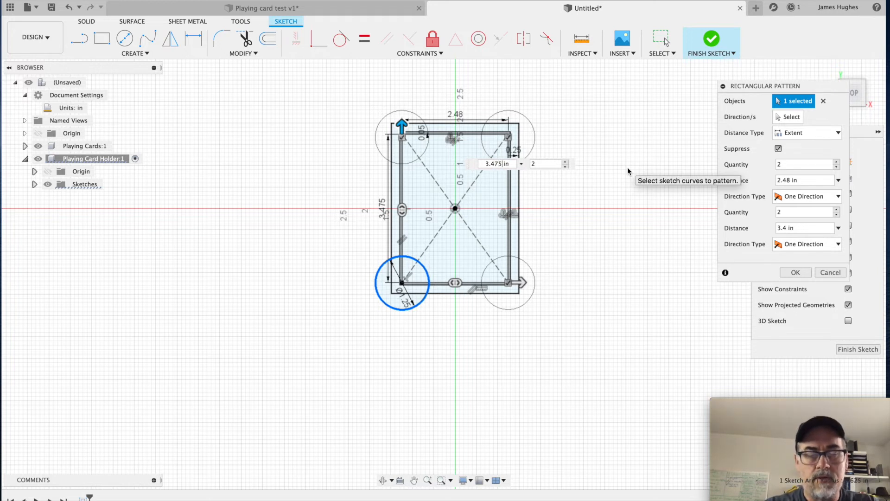
key(Return)
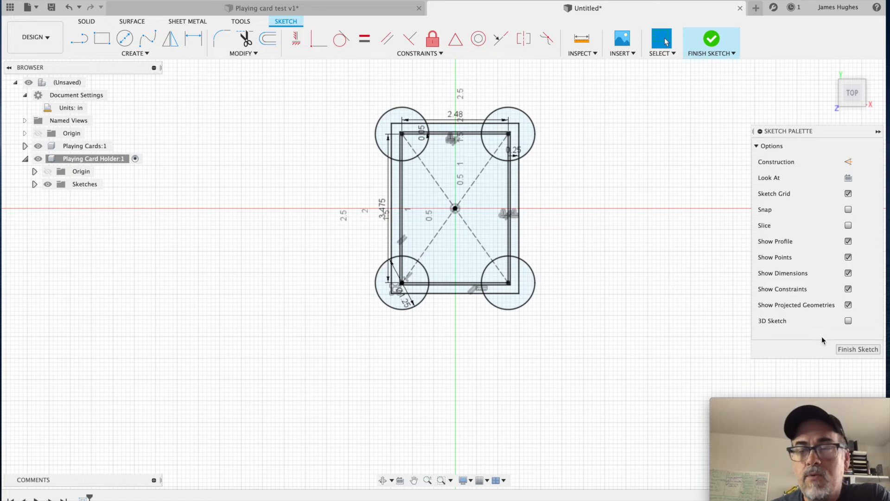
click(847, 350)
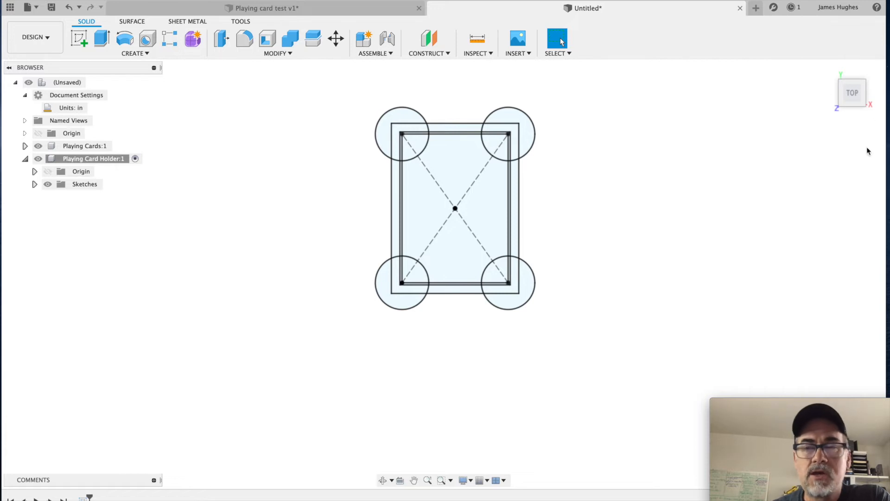
Step: Extrude all profiles of the holder sketch, including the four corner circles, by 0.125 in as a new body
click(829, 71)
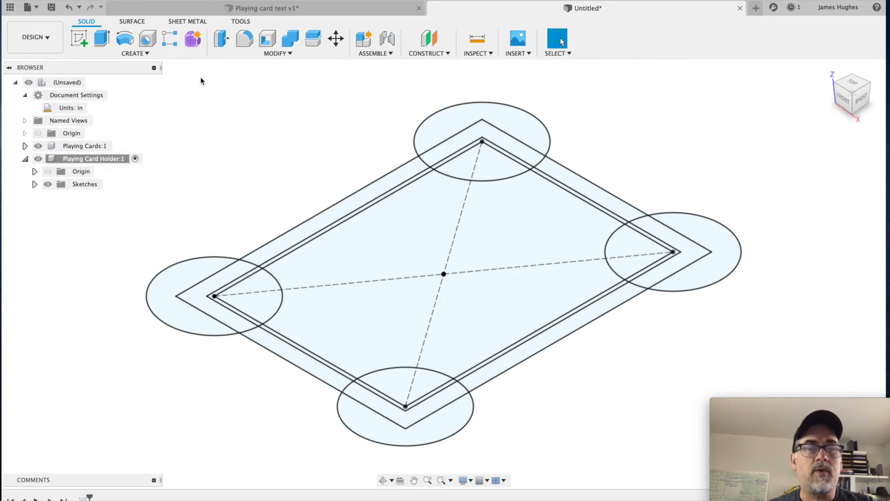
click(175, 51)
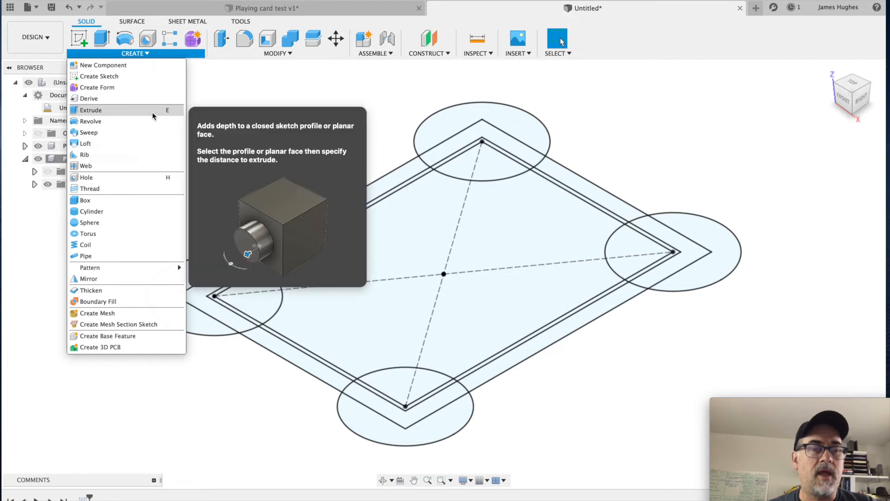
click(255, 97)
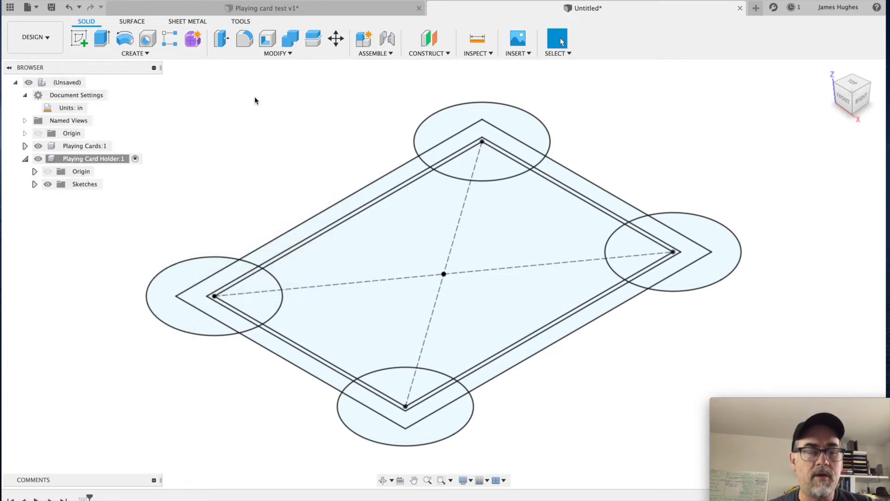
key(e)
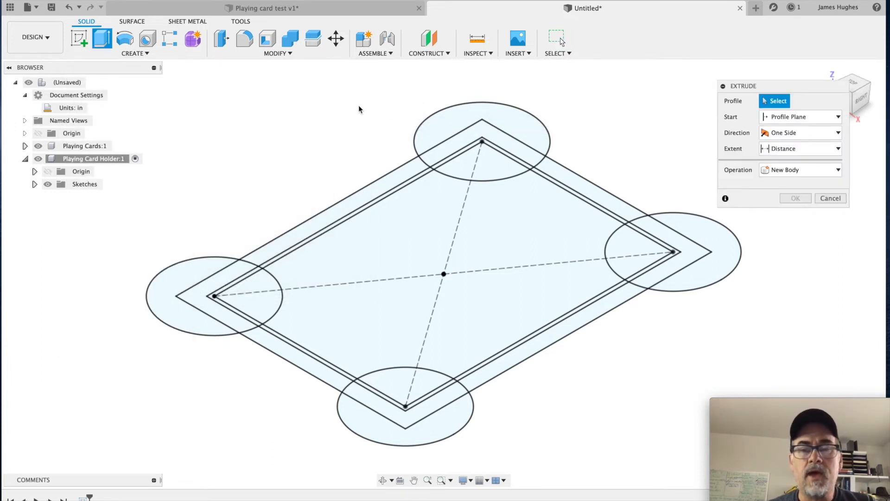
scroll(369, 130, down, 3)
middle_drag(294, 129, 309, 175)
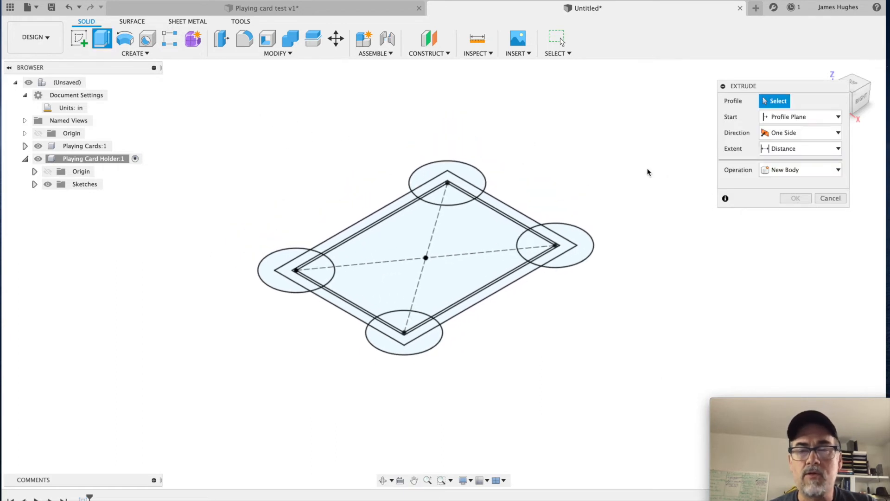
mouse_move(670, 144)
mouse_down()
mouse_move(554, 280)
mouse_move(202, 382)
mouse_up()
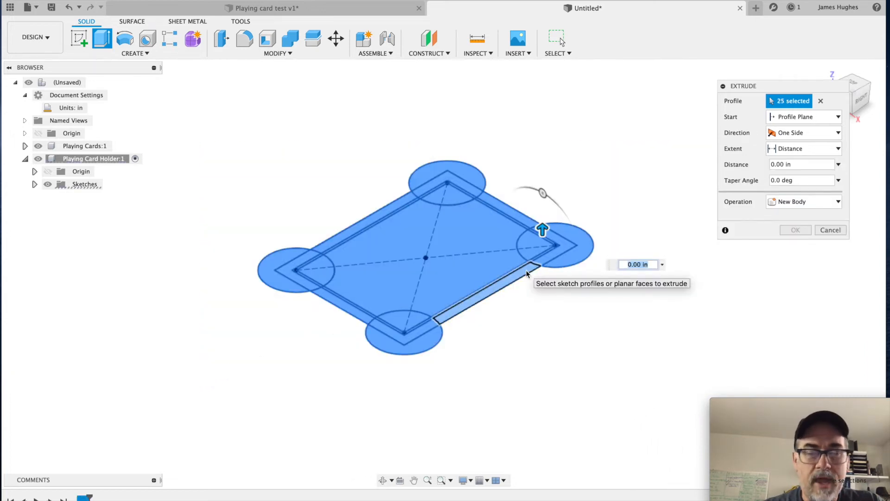
text(.)
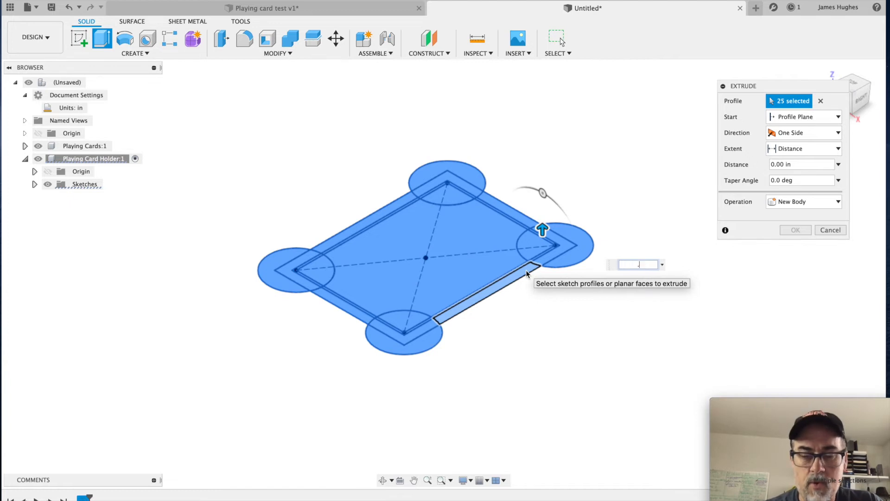
text(125)
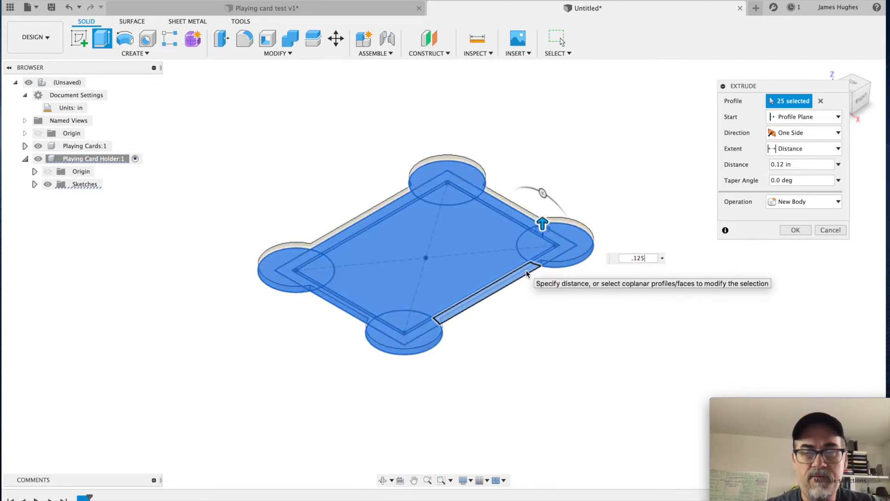
key(Return)
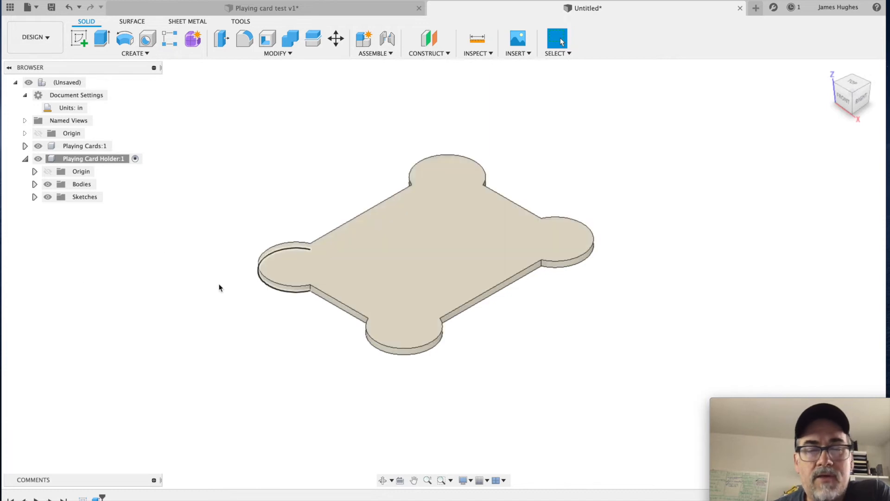
Step: Make Sketch1 of the Playing Card Holder component visible over the extruded base
click(35, 197)
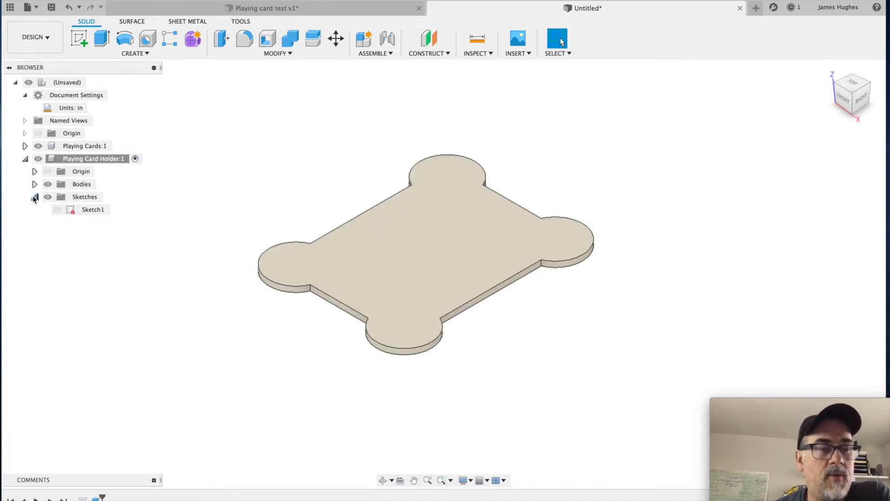
click(70, 210)
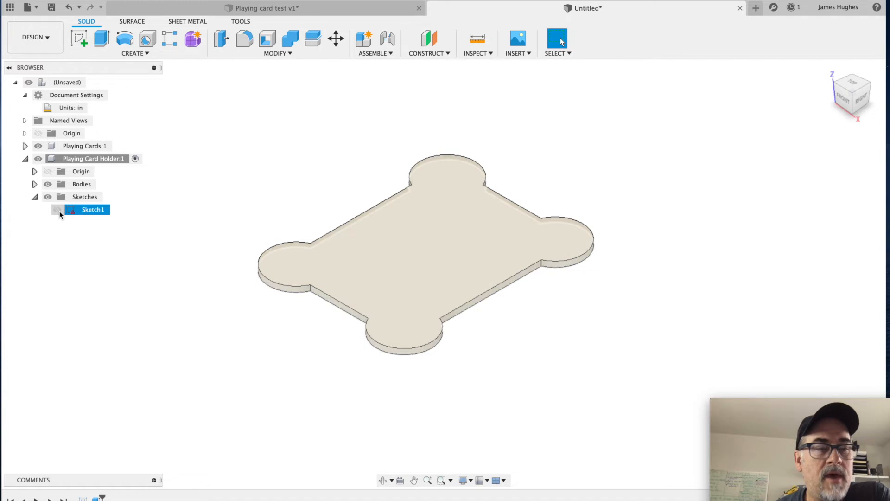
click(57, 211)
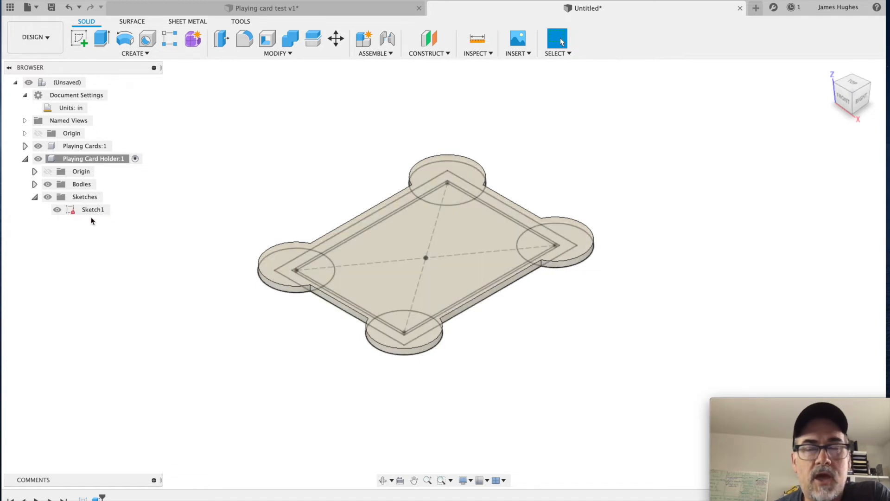
scroll(599, 353, up, 3)
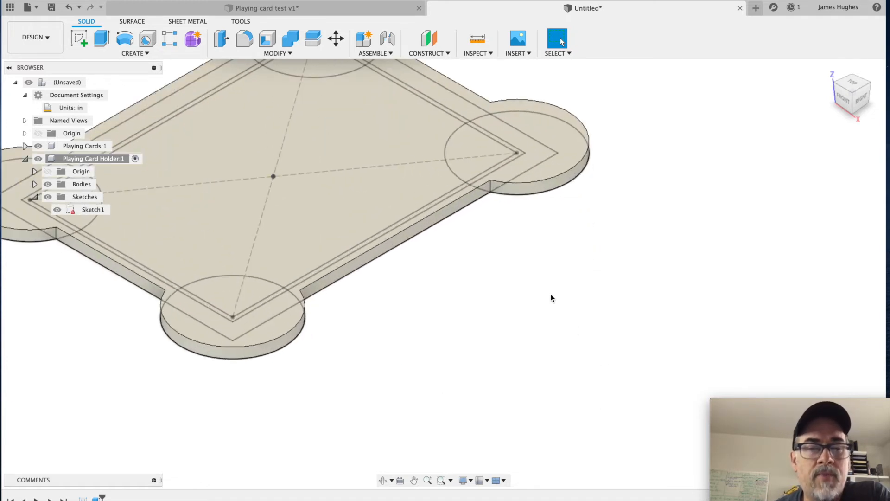
middle_drag(521, 278, 658, 387)
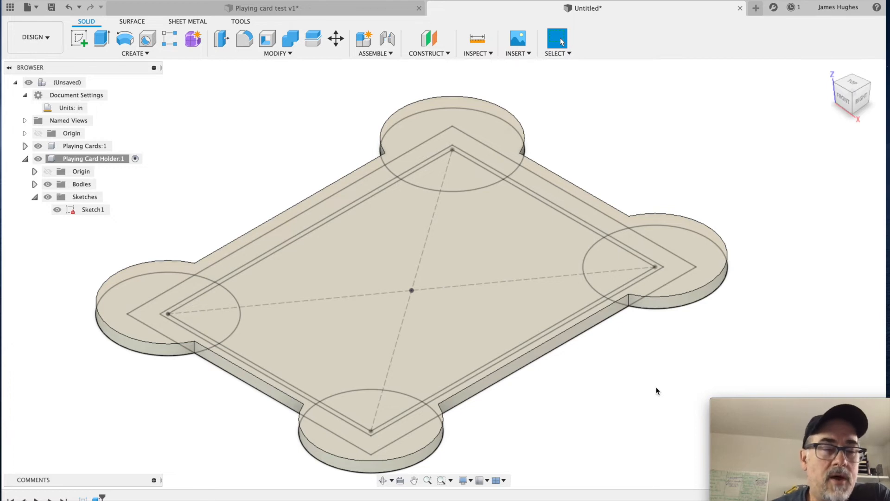
Step: Examine the Playing card test v1 holder with its plexi body and sketches hidden, with and without its top, and return to the untitled design
click(284, 8)
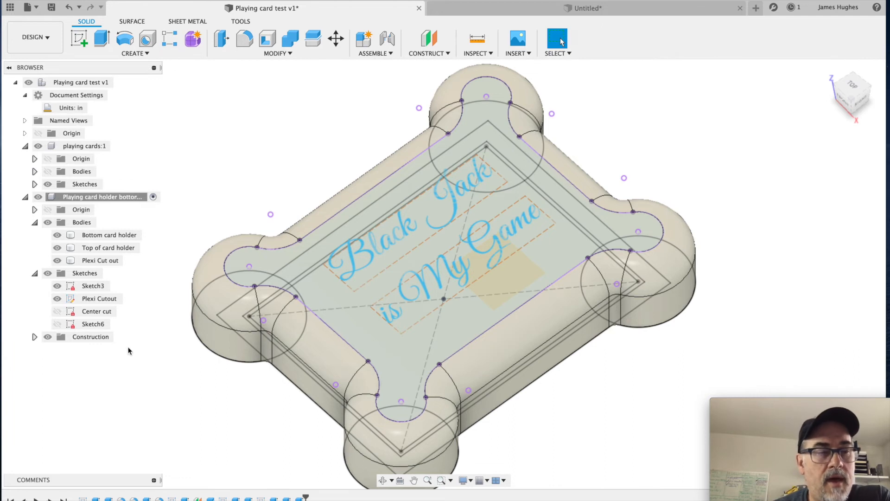
click(57, 248)
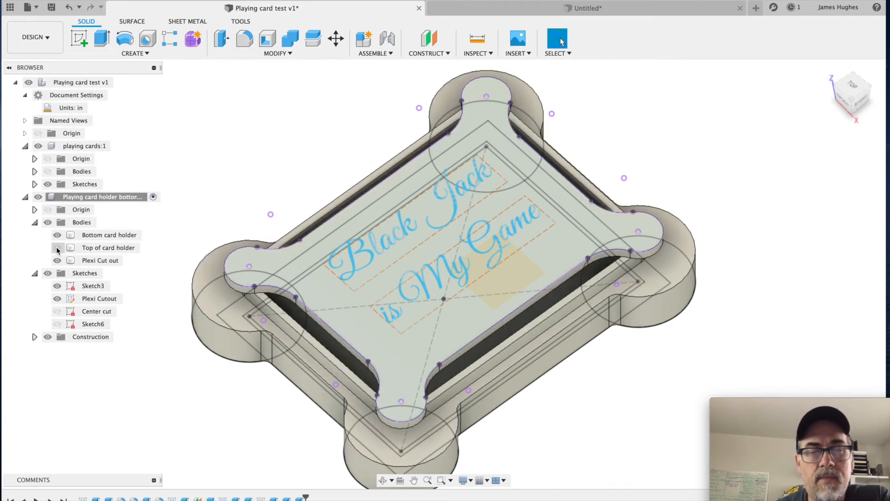
click(57, 260)
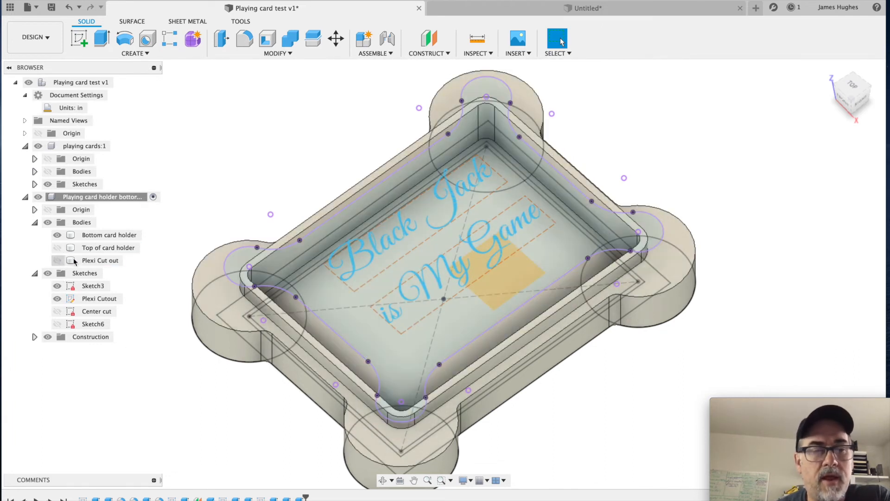
click(56, 287)
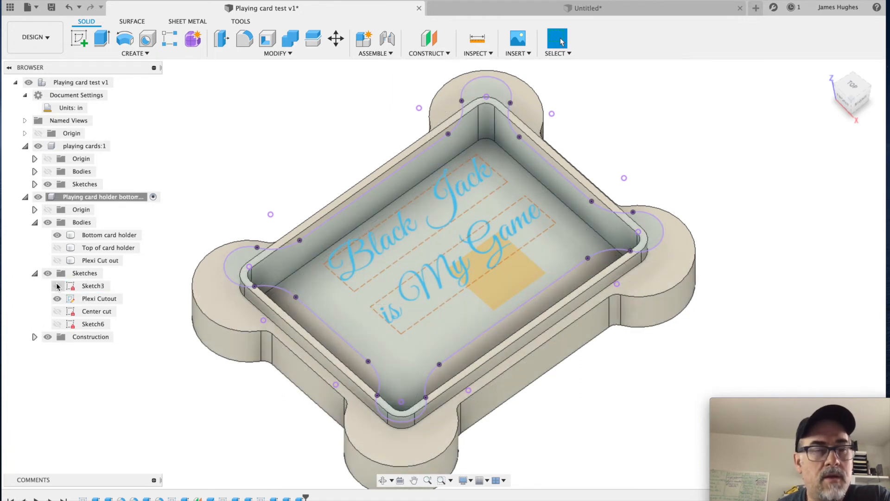
click(47, 275)
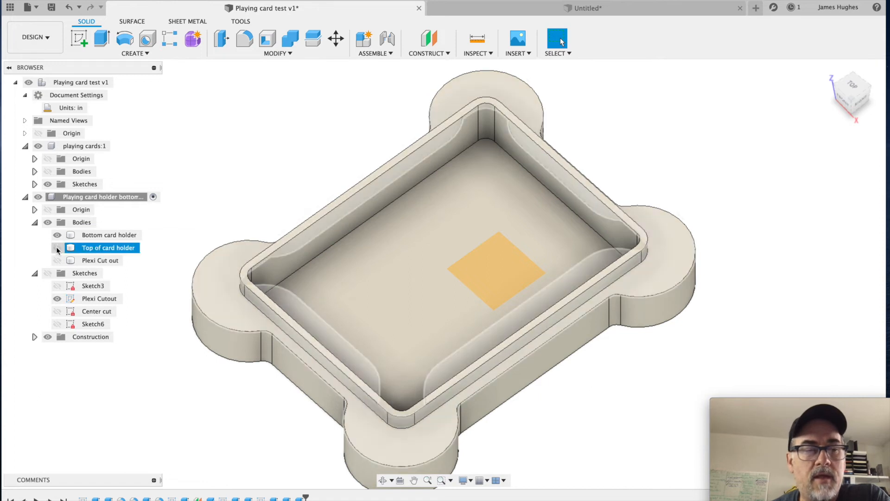
click(57, 247)
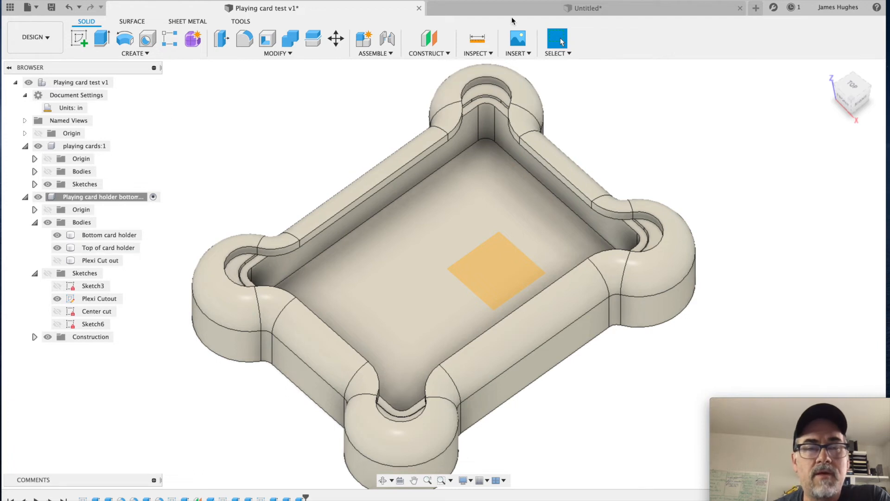
click(529, 9)
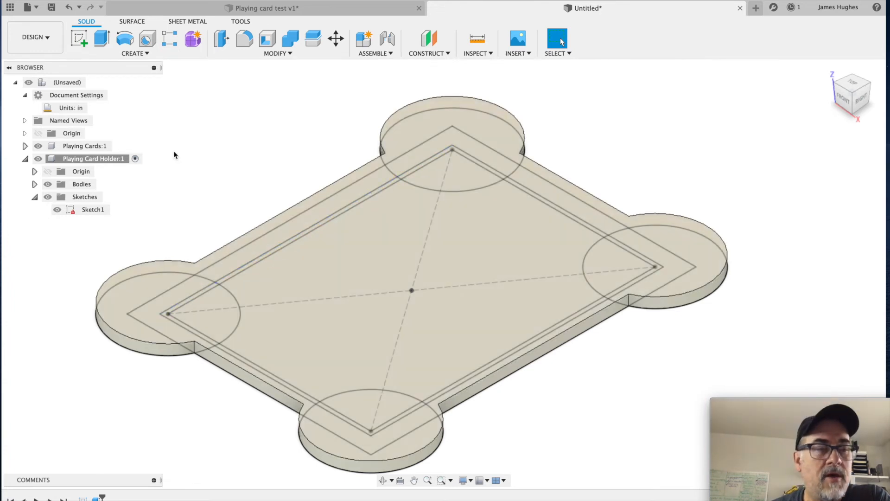
key(e)
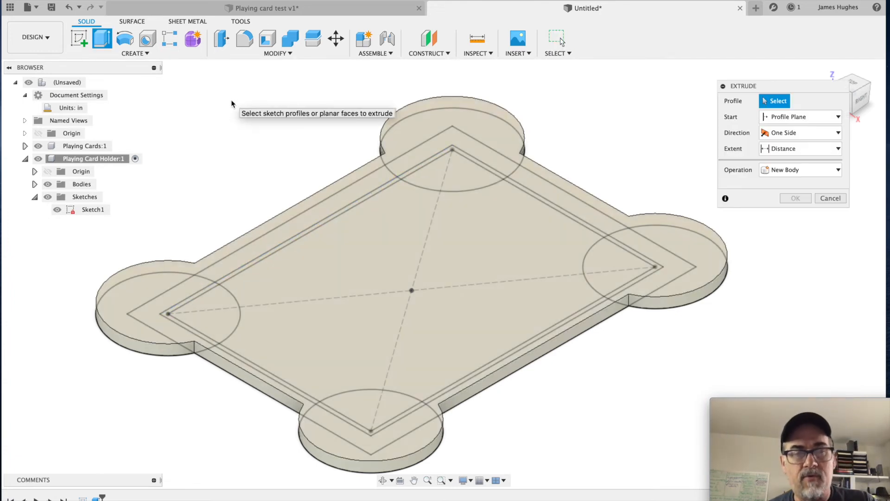
click(420, 123)
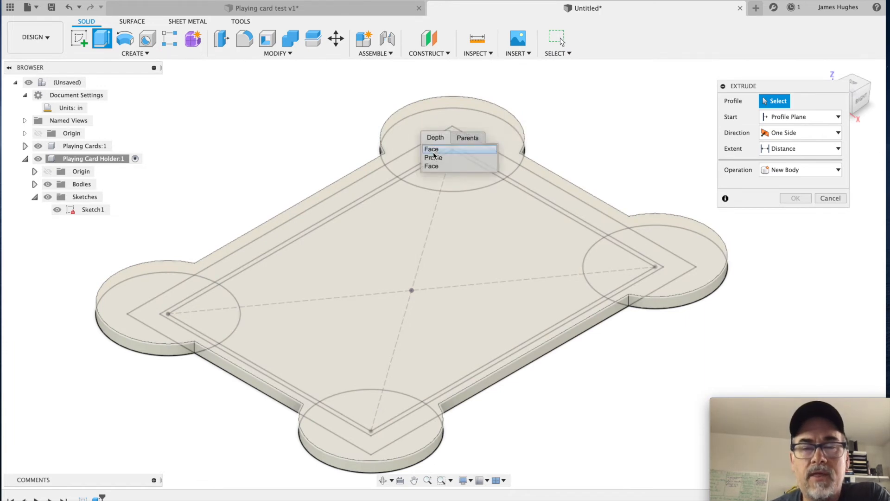
click(433, 159)
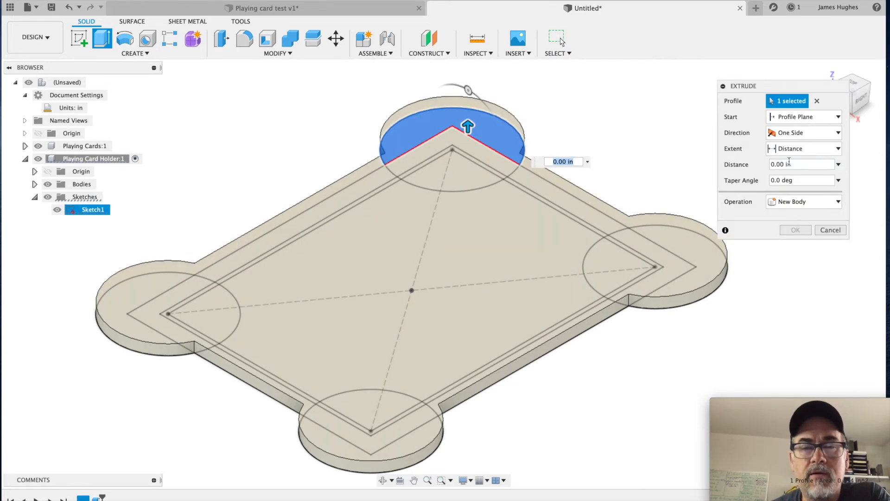
drag(831, 86, 758, 106)
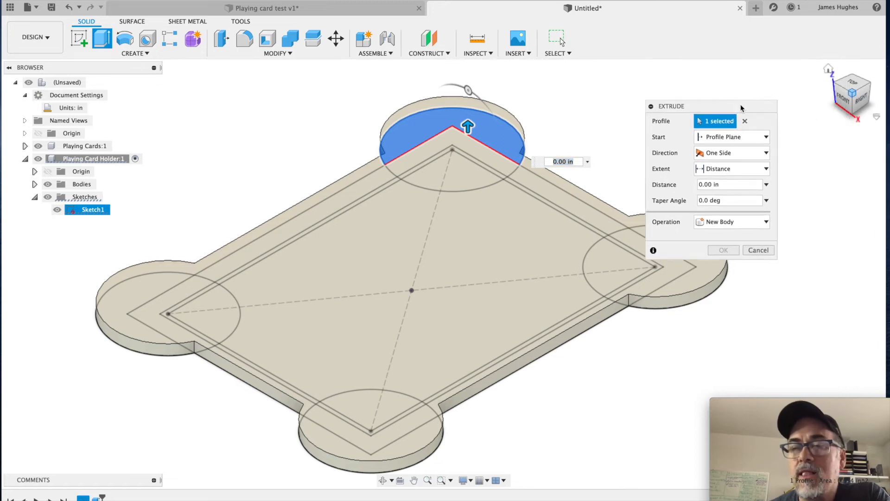
mouse_move(851, 113)
mouse_down()
mouse_move(850, 69)
mouse_move(851, 99)
mouse_up()
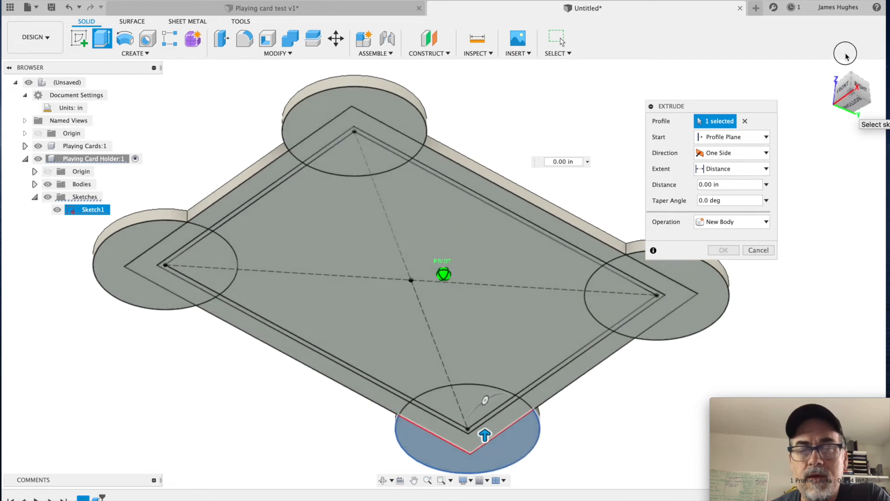
click(494, 424)
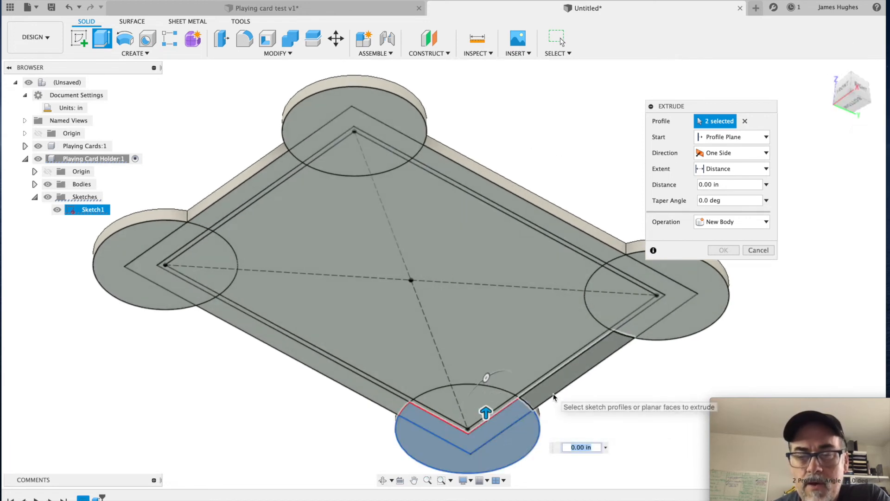
click(603, 342)
click(694, 318)
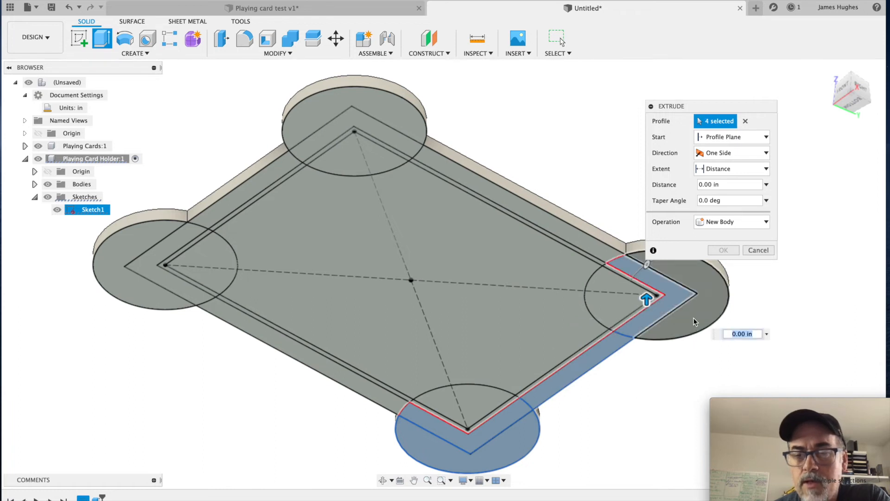
click(609, 249)
click(608, 249)
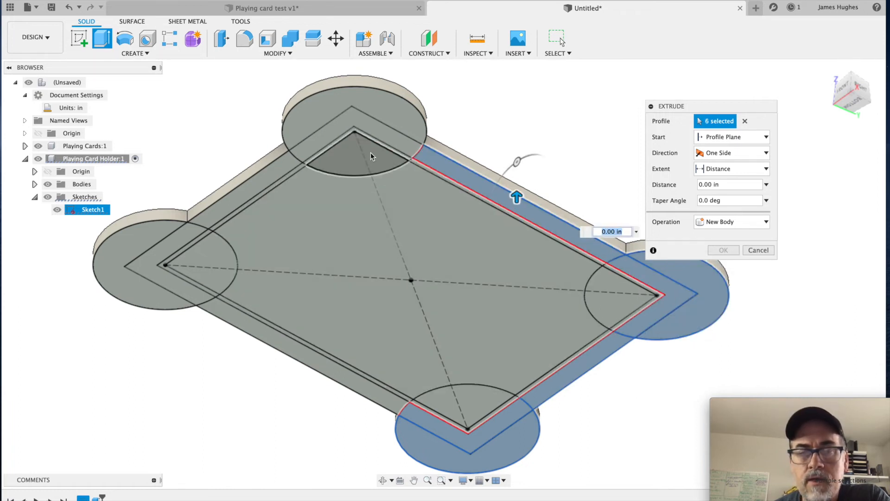
click(406, 129)
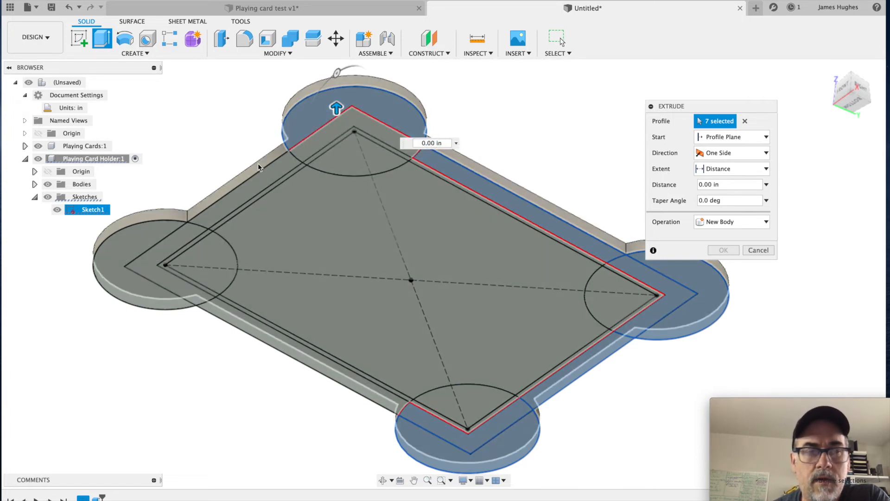
click(302, 149)
click(275, 168)
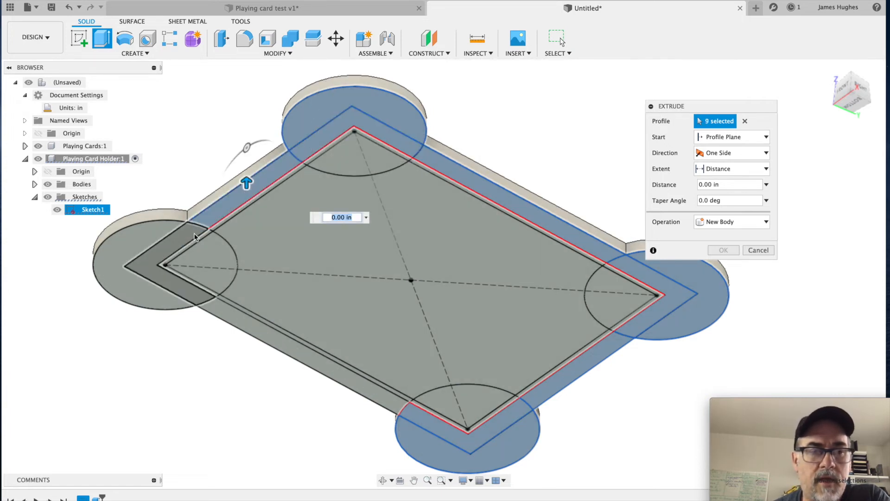
click(174, 241)
click(148, 240)
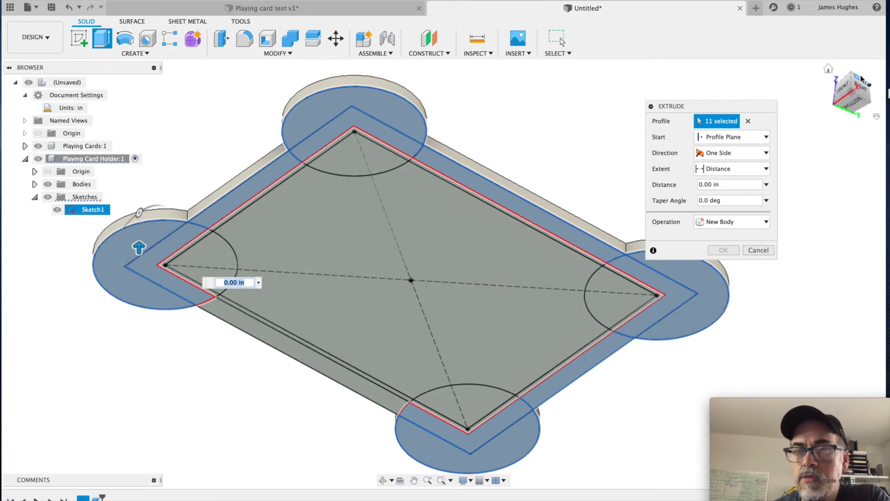
click(828, 70)
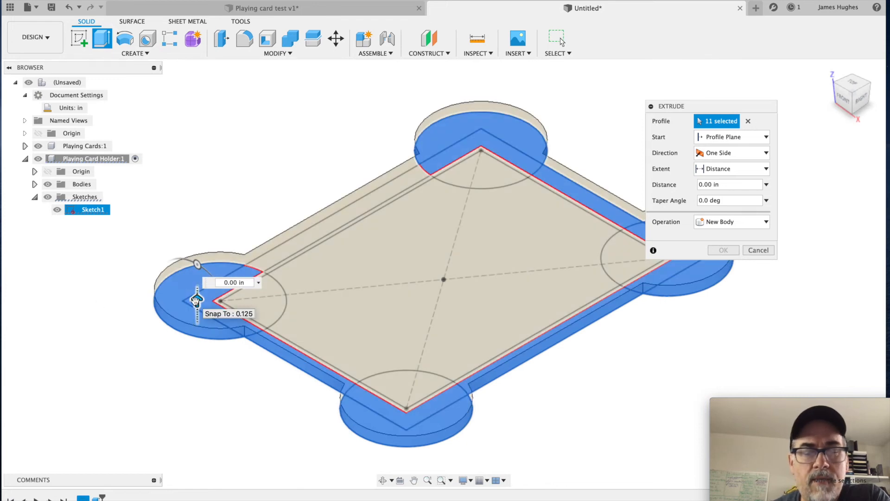
drag(195, 301, 197, 240)
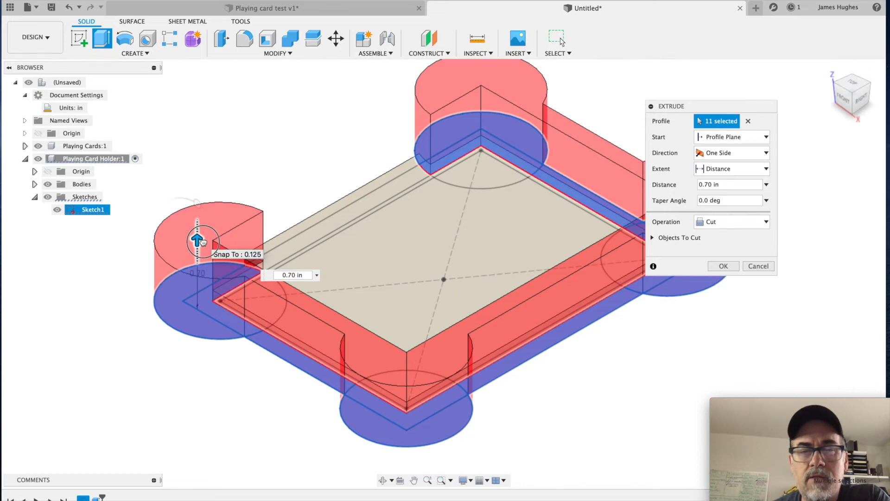
click(758, 266)
Step: Start an extrusion from the underside, selecting the eight profiles between the outer rectangle and the middle offset rectangle as the wall ring
key(e)
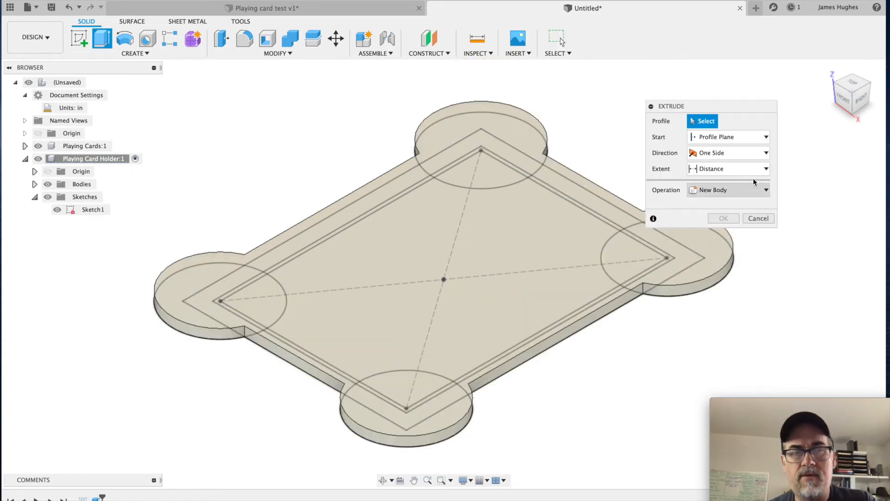
click(855, 114)
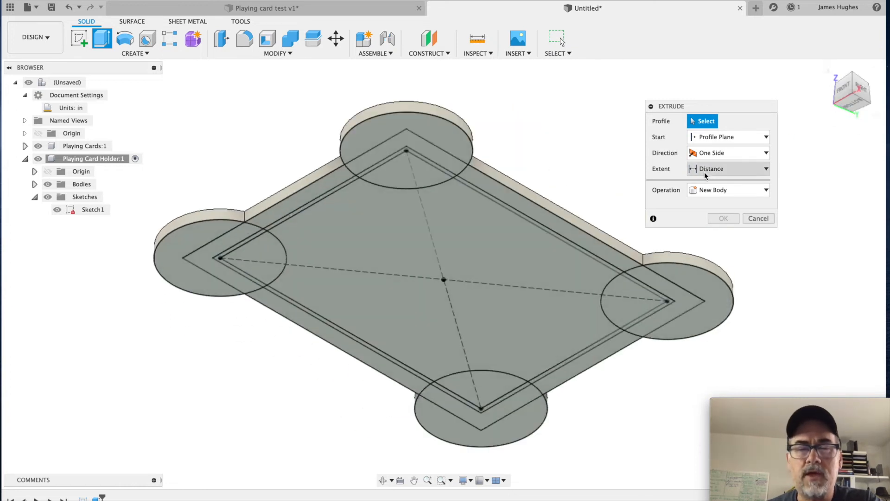
click(330, 343)
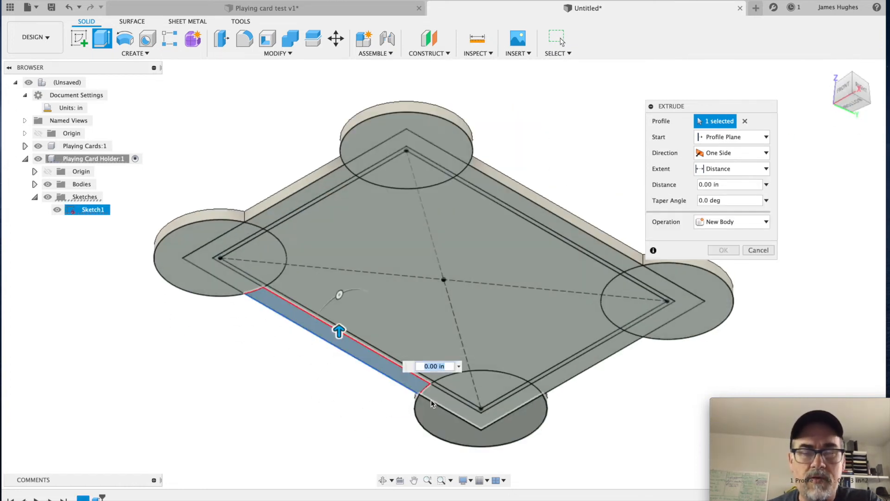
click(436, 398)
click(591, 360)
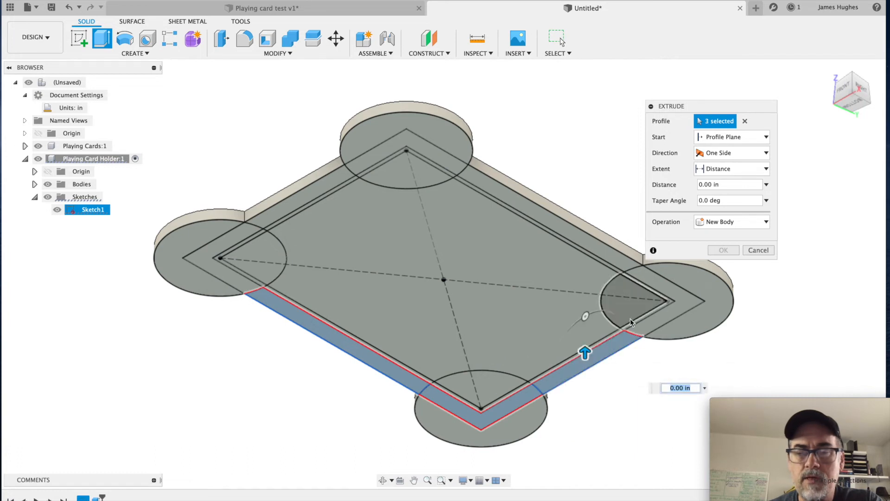
click(644, 315)
click(511, 195)
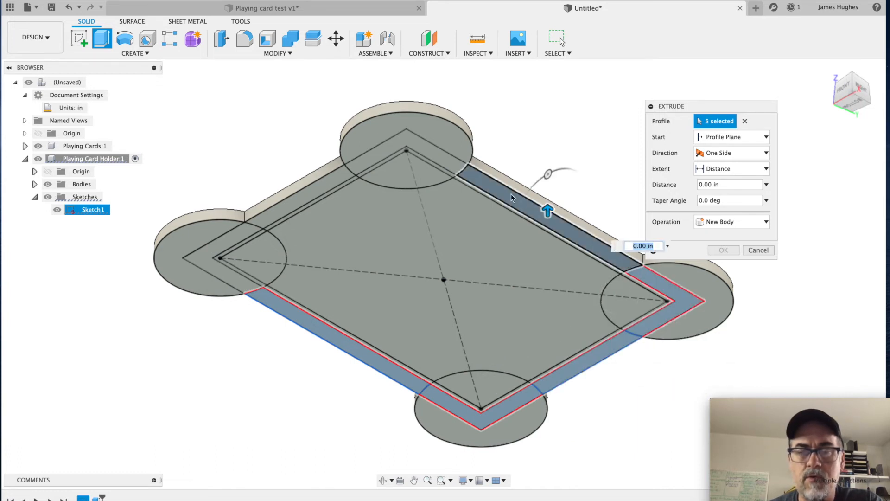
click(449, 163)
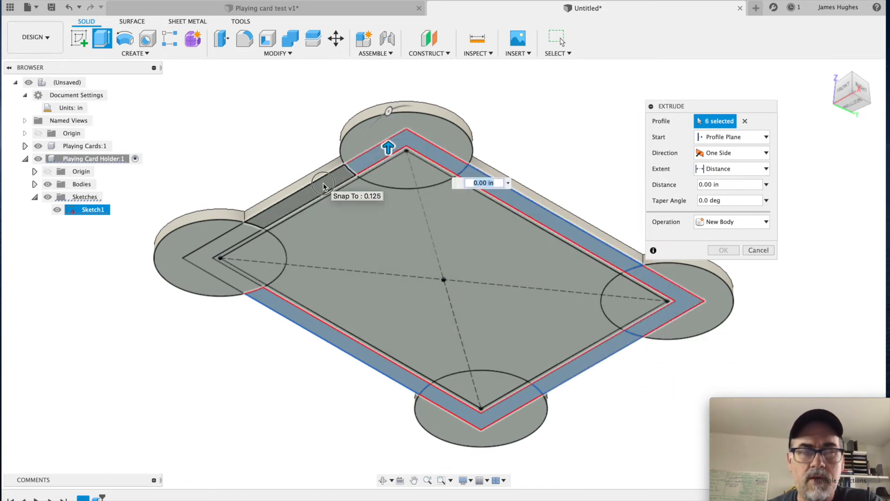
click(325, 185)
click(234, 243)
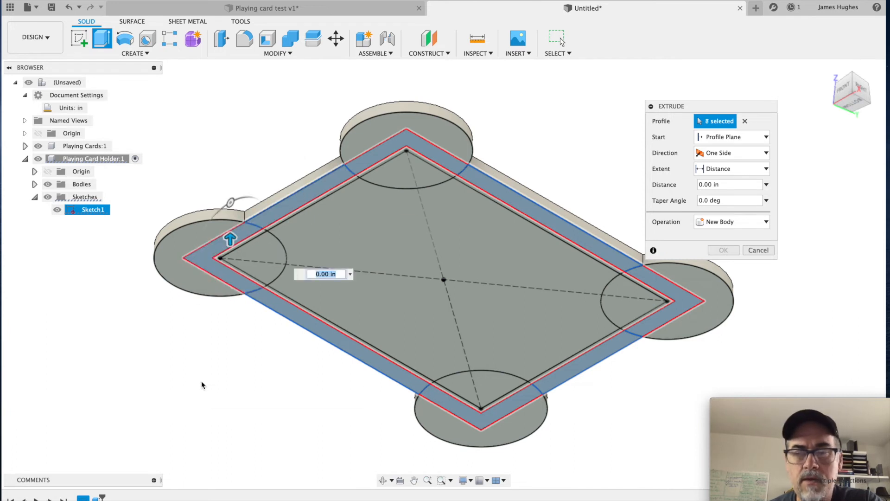
Step: Add the outer portions of all four corner circles to the wall profiles being extruded
click(168, 251)
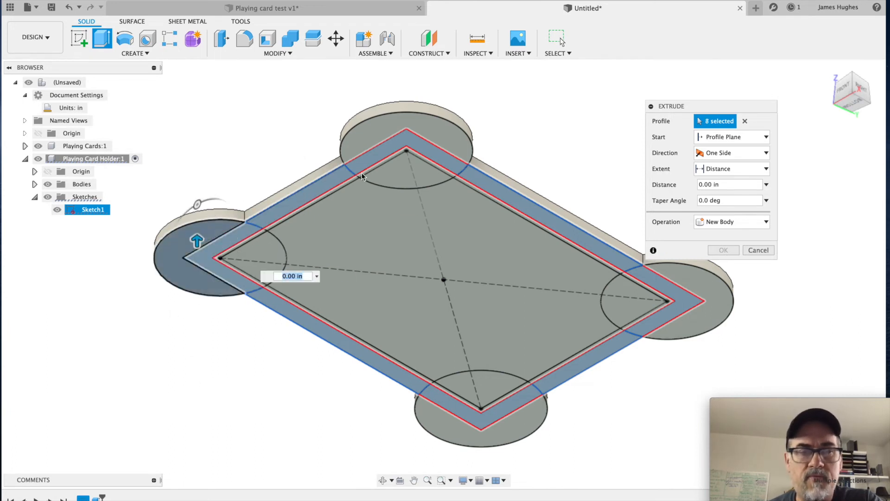
click(444, 122)
click(703, 308)
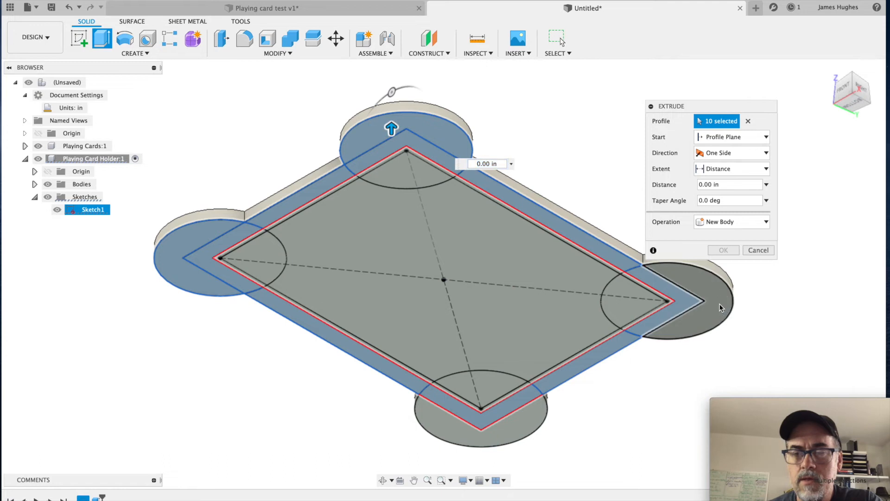
click(520, 424)
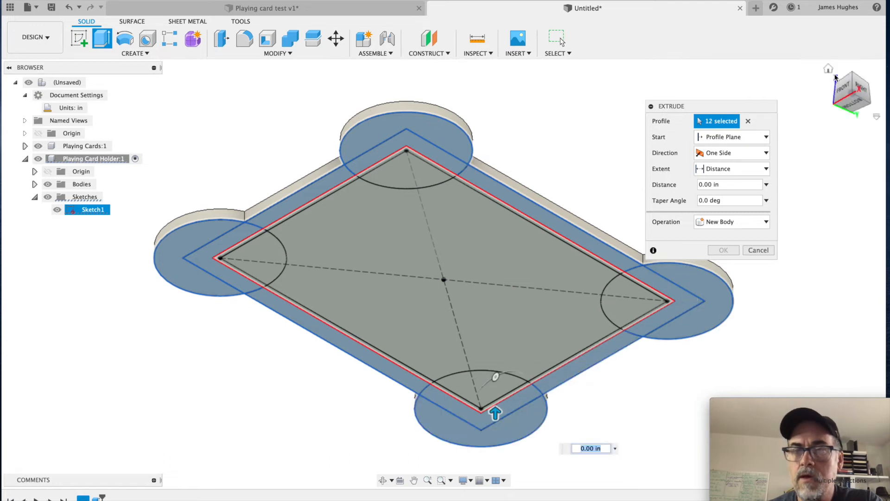
Step: Extrude the selected wall and corner profiles by 0.65 + 0.125 in and join them to the base body
click(828, 71)
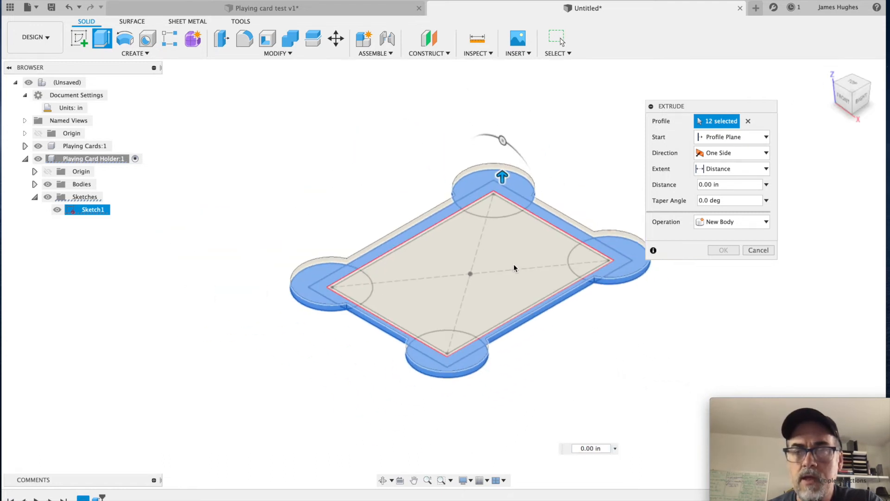
middle_drag(570, 252, 417, 318)
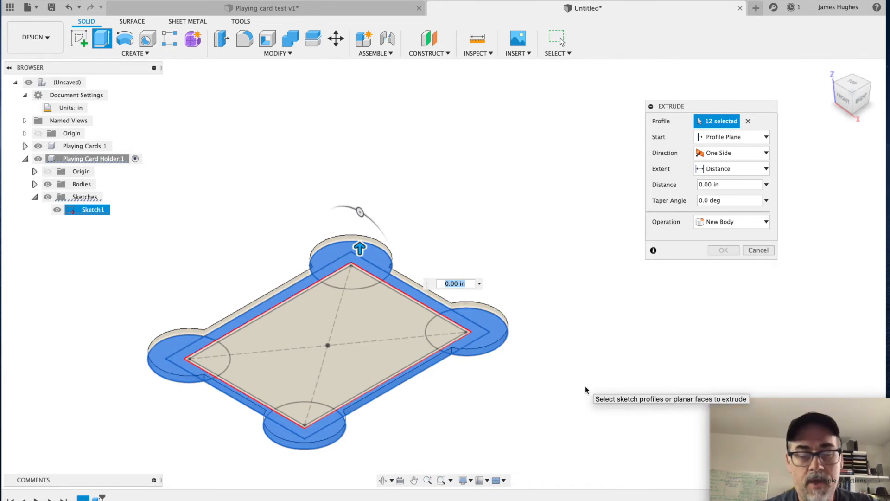
text(.65)
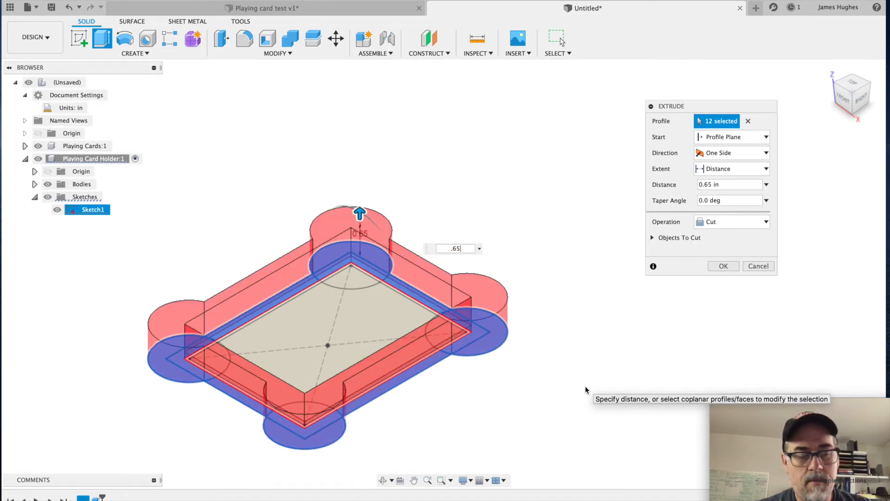
text(+)
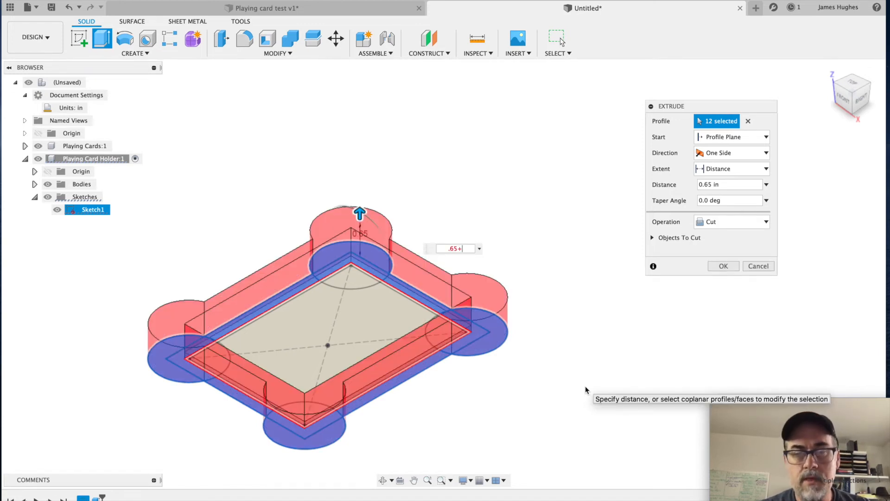
text(.125)
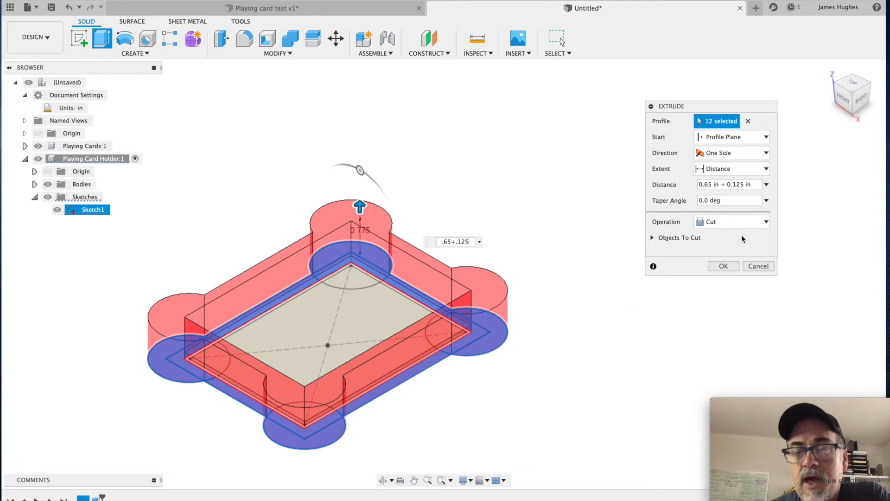
click(747, 223)
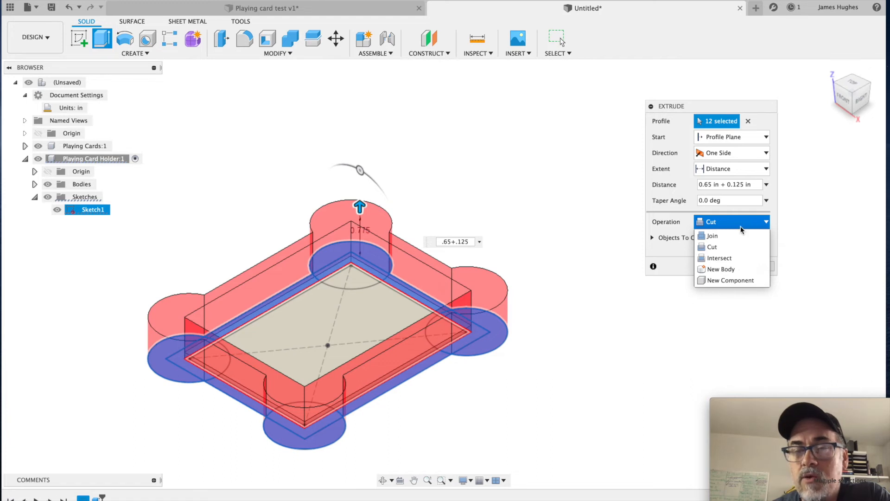
click(740, 235)
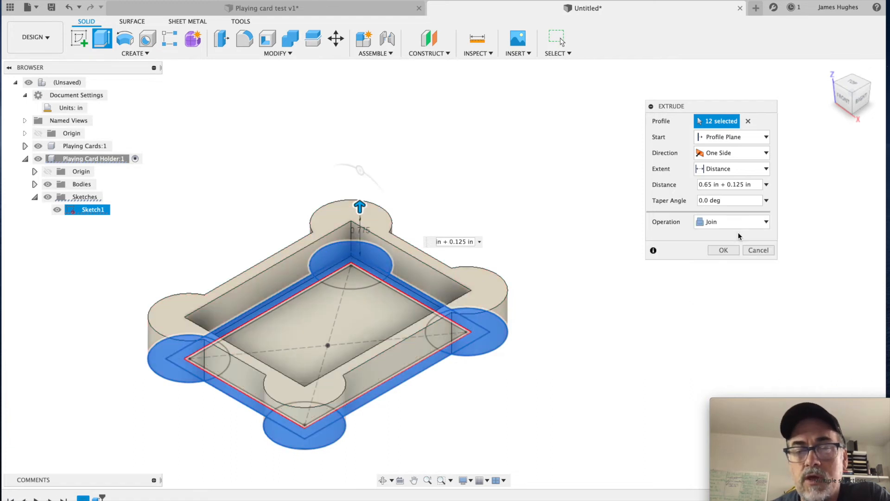
click(723, 251)
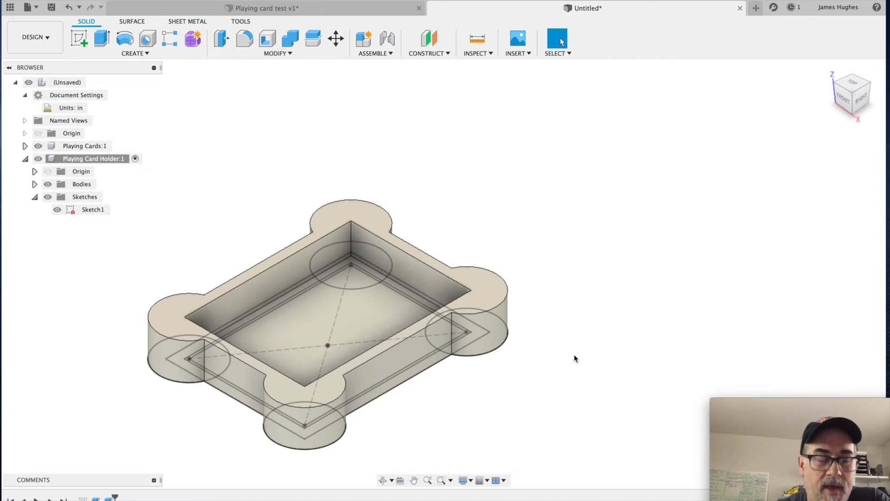
Step: Extrude the top rim face of the holder walls by 0.125 in, joined to the body
key(e)
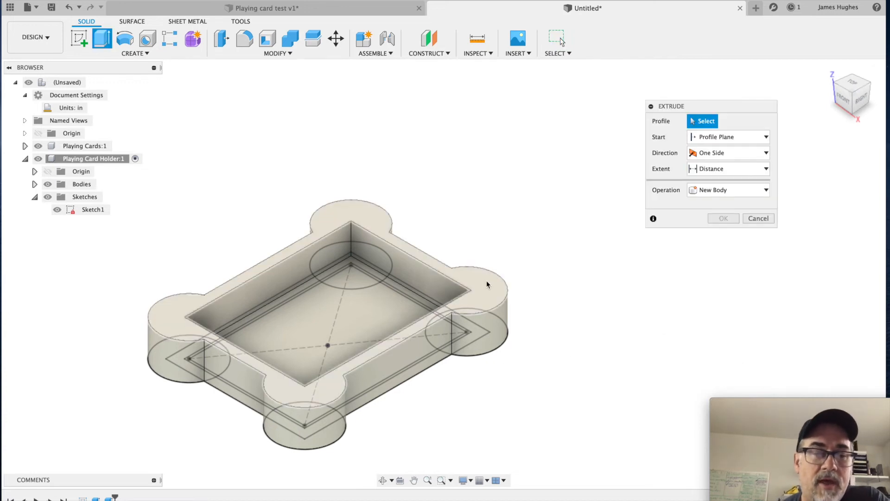
click(487, 280)
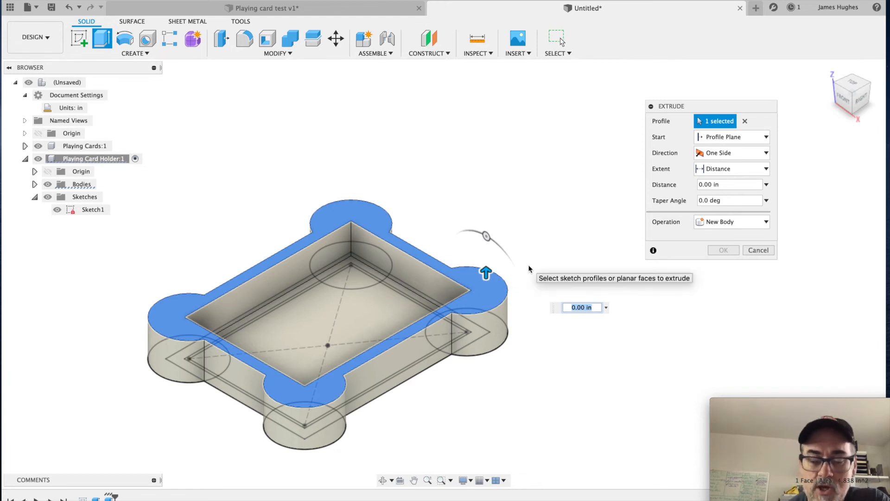
text(.12)
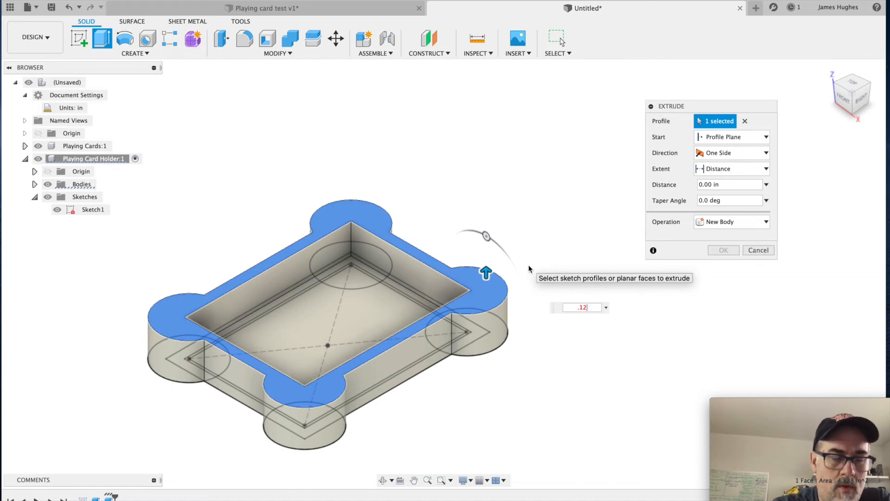
text(5)
key(Return)
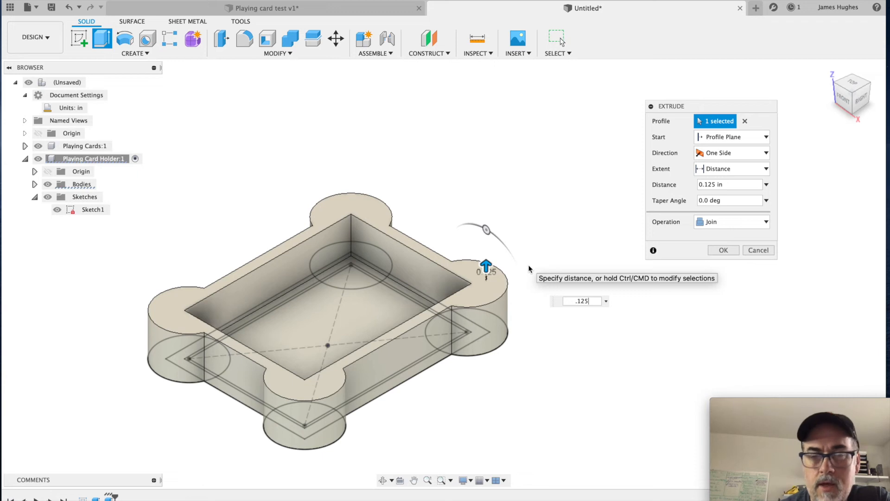
Step: Apply the 0.125 in joined extrusion of the top rim face
key(Return)
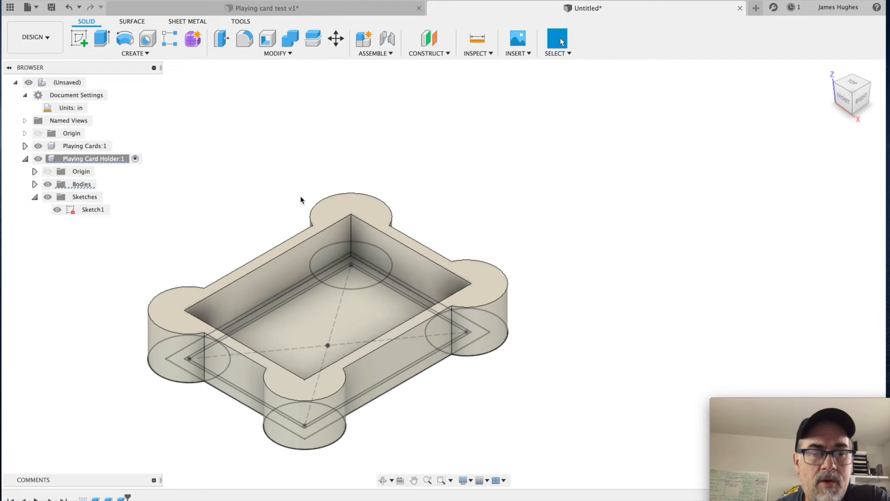
Step: Start an extrusion from the underside, selecting four adjoining profiles of the narrow ring between the middle and inner rectangles
click(855, 114)
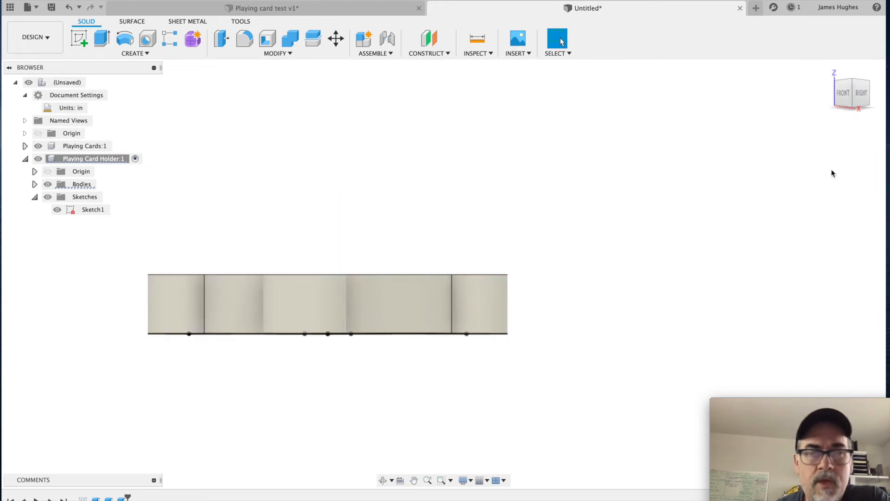
click(858, 110)
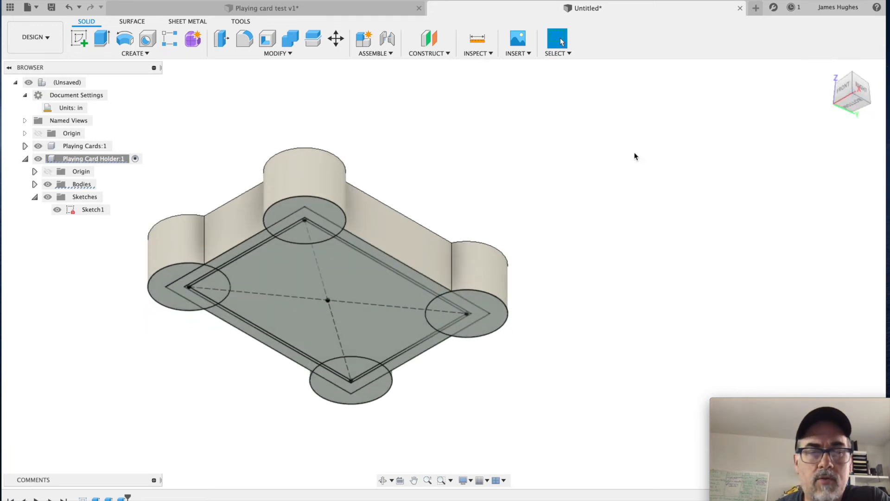
key(e)
scroll(411, 282, up, 6)
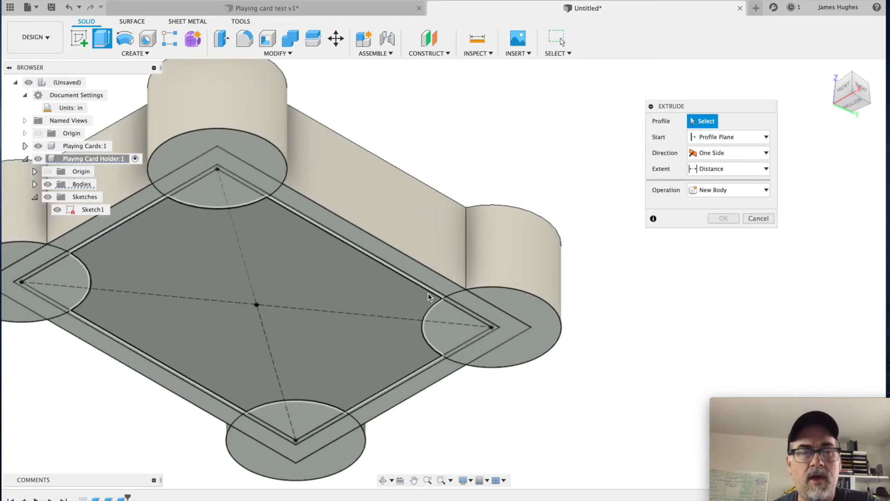
scroll(405, 282, down, 5)
scroll(430, 193, up, 5)
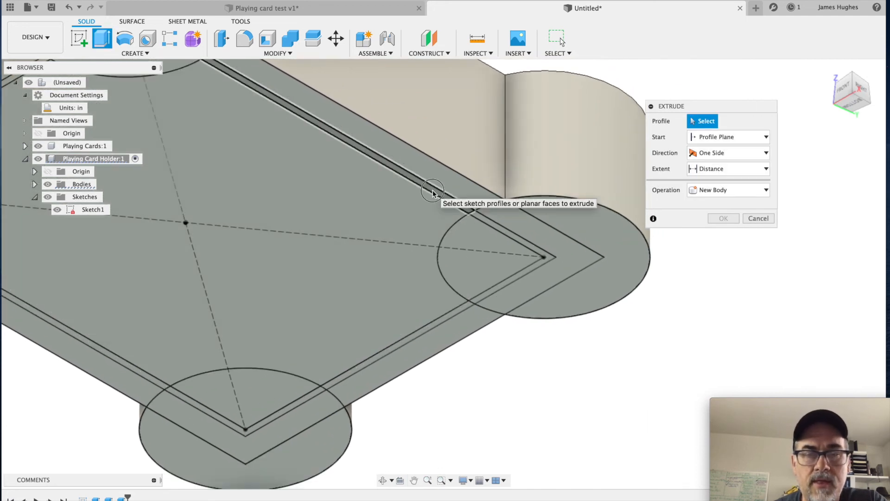
click(433, 190)
click(519, 237)
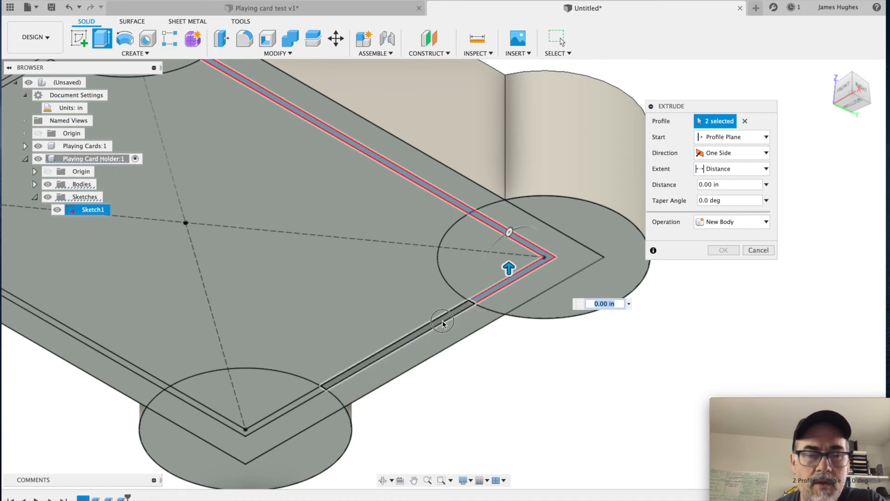
click(442, 324)
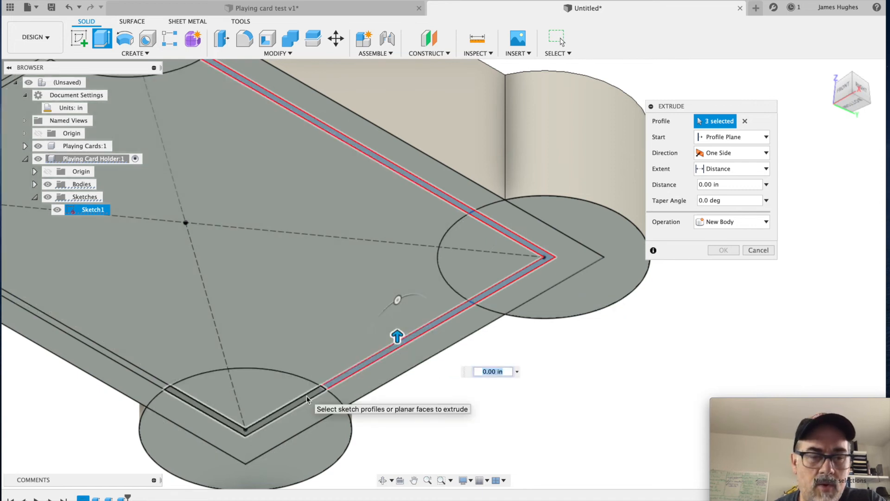
click(307, 397)
Step: Add the remaining four profiles of the narrow ring to the extrusion to close the loop
middle_drag(347, 332, 491, 266)
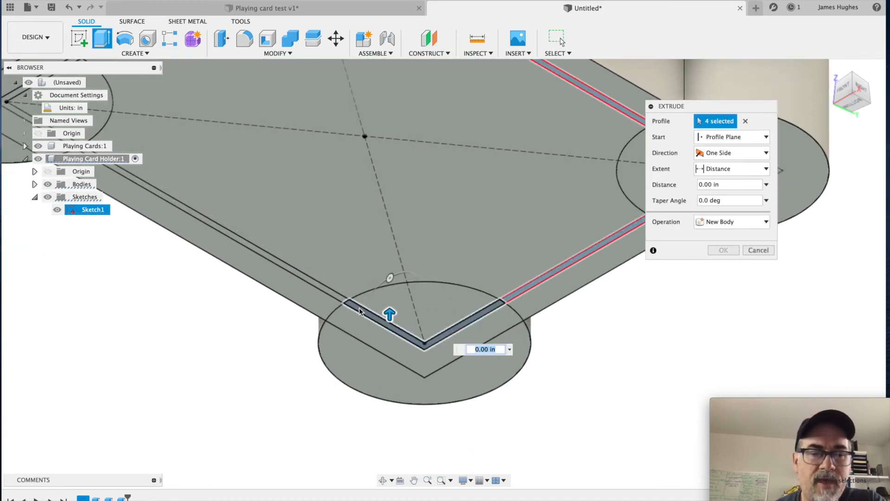
click(330, 294)
middle_drag(272, 191, 422, 363)
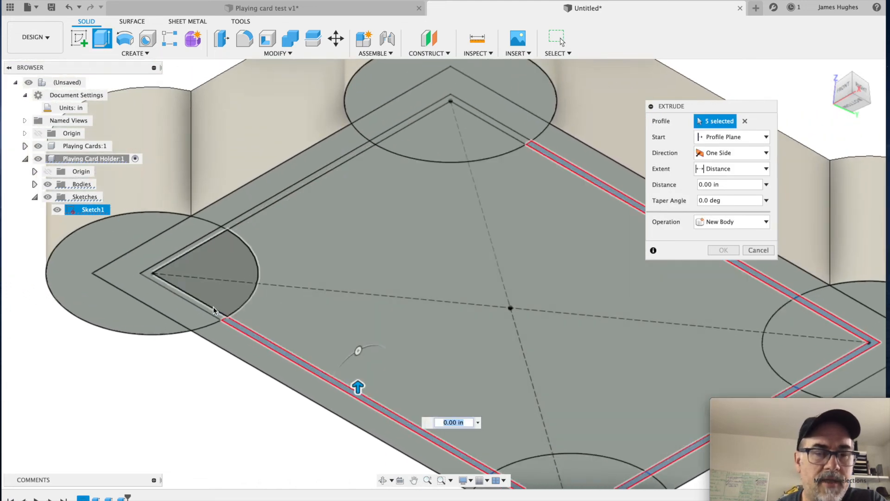
click(211, 310)
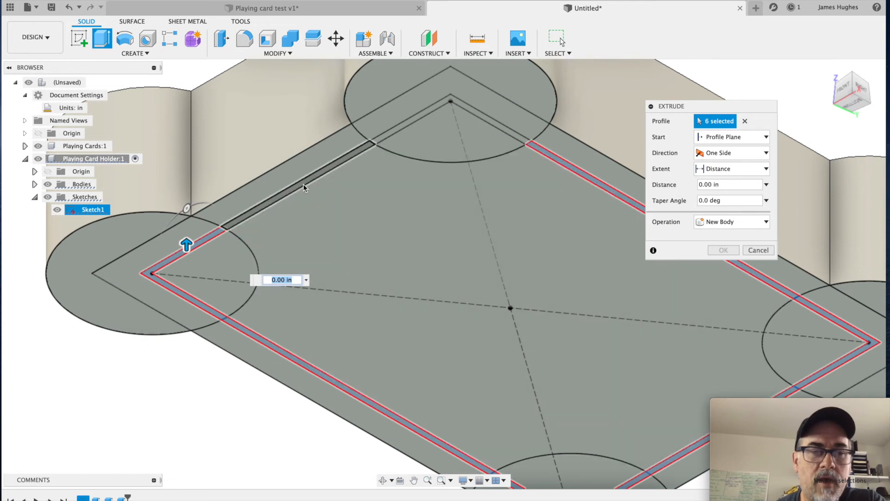
click(303, 184)
click(419, 118)
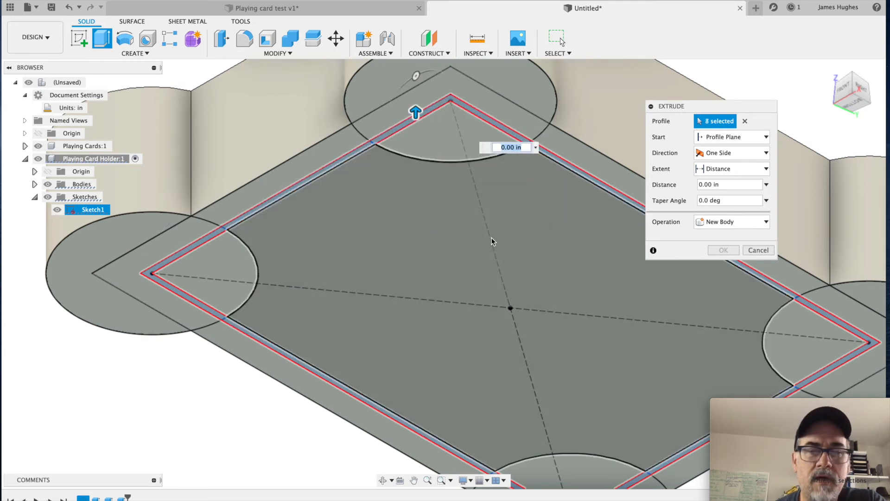
Step: Add the four corner circle sectors and the central area inside the inner rectangle to the extrusion profiles
scroll(492, 241, down, 5)
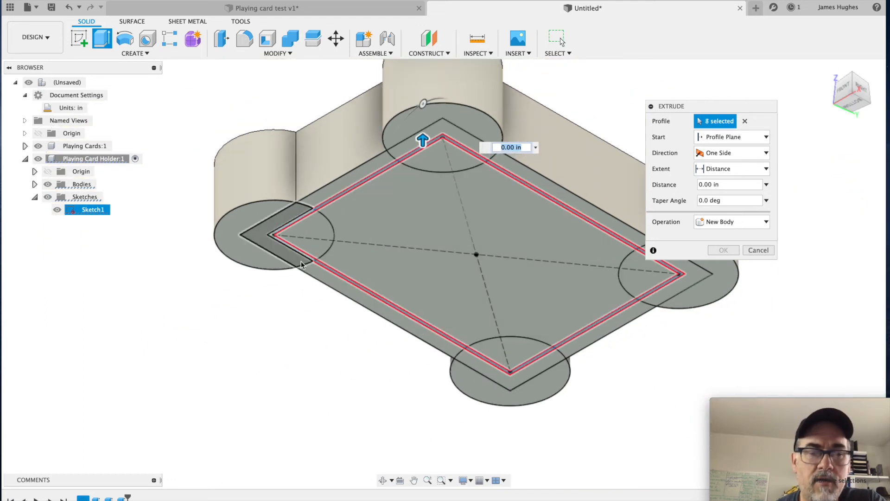
click(311, 238)
click(443, 156)
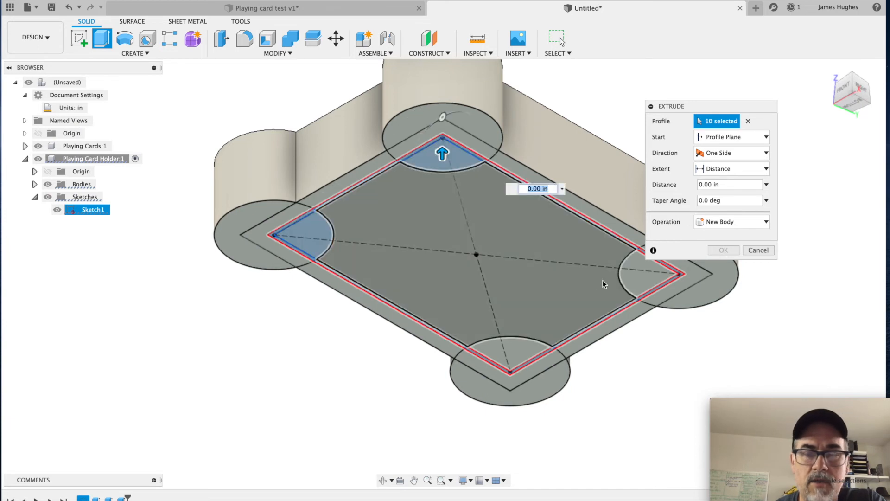
click(635, 275)
click(520, 348)
click(558, 307)
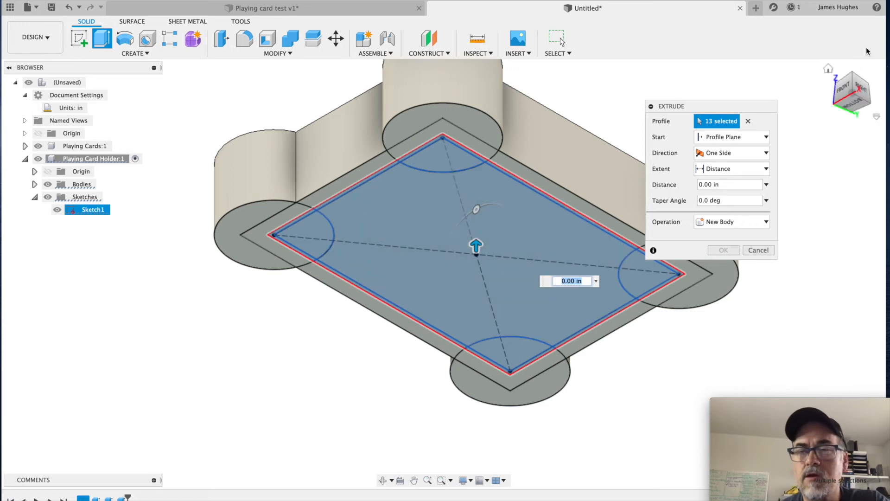
Step: Set the extrusion to start from an object, using the top rim face of the holder walls
click(854, 75)
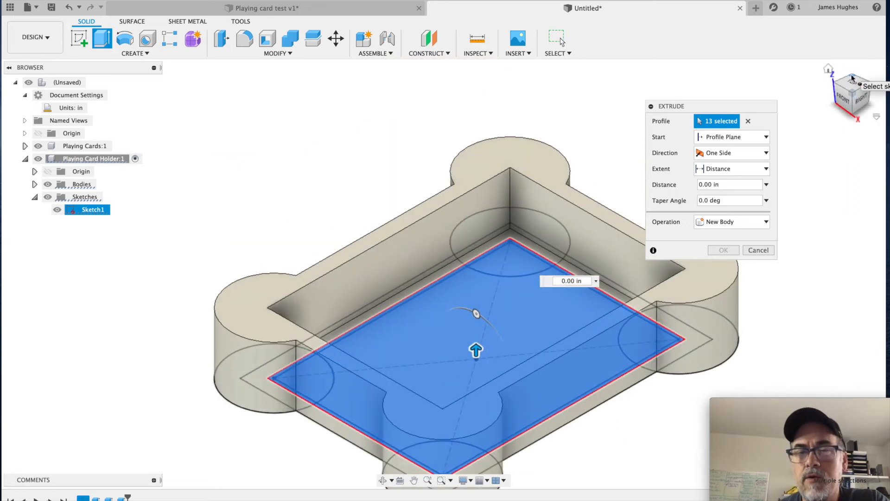
middle_drag(580, 129, 394, 113)
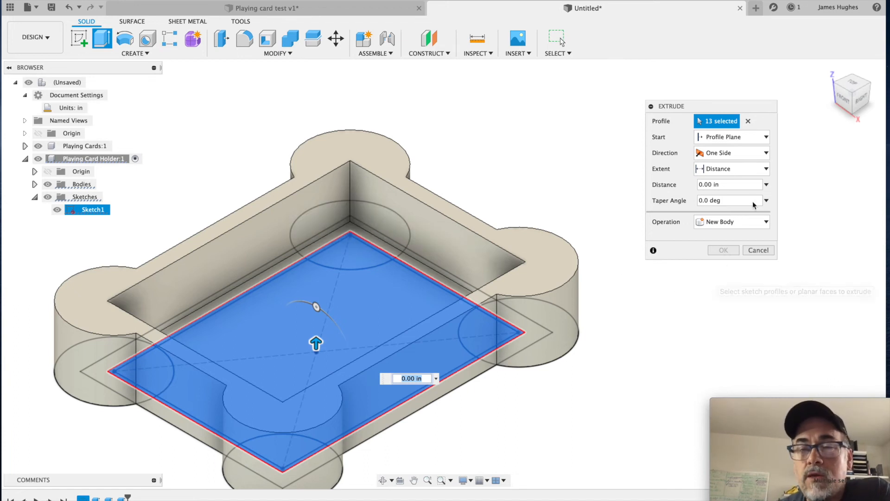
click(742, 138)
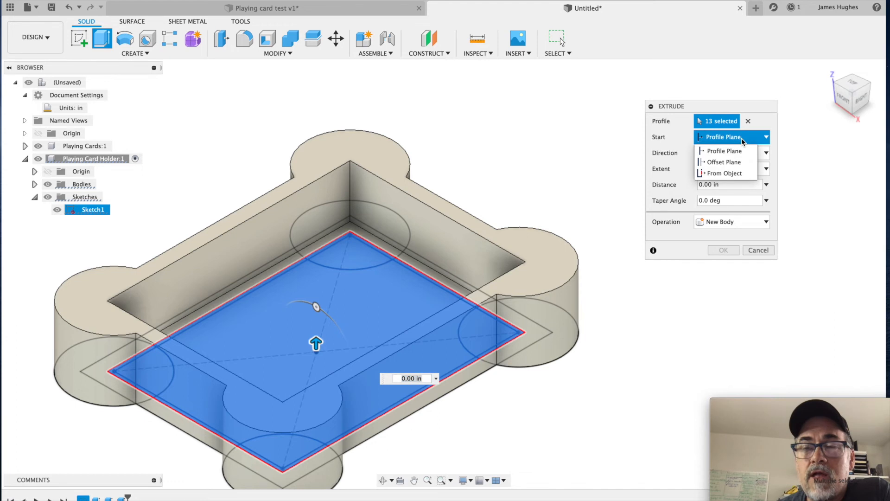
click(738, 173)
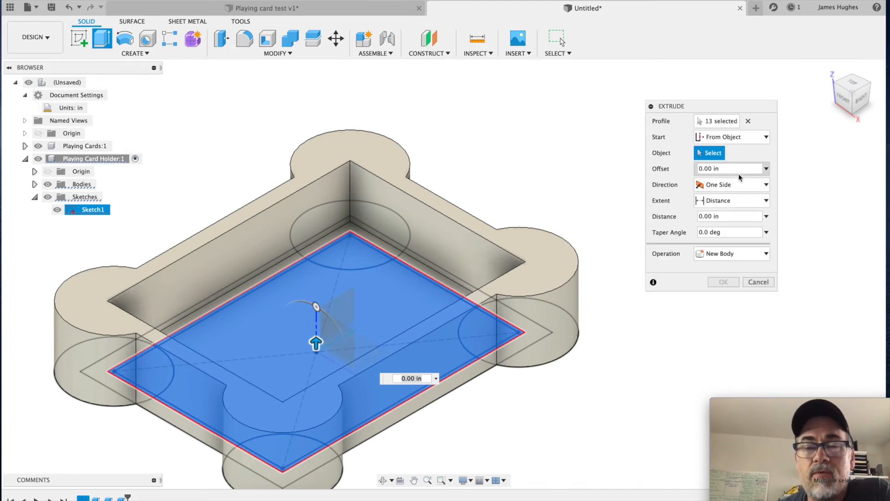
click(378, 149)
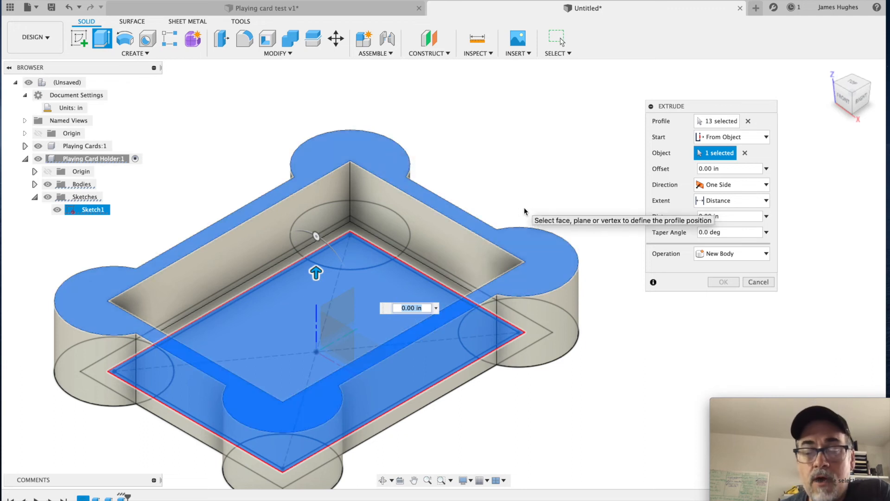
Step: Extrude the selected profiles by -0.125 in, joined to the body as a closed top, and hide Sketch1
drag(316, 276, 316, 299)
click(416, 316)
key(BackSpace)
text(25)
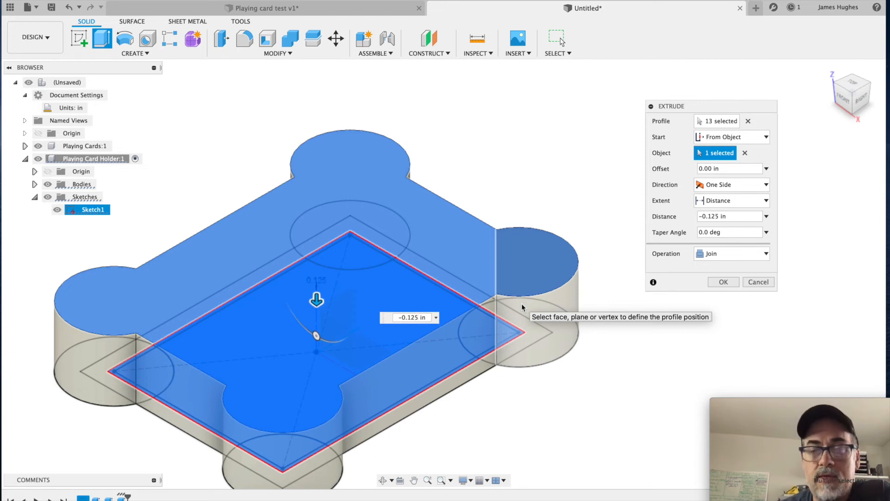
click(724, 282)
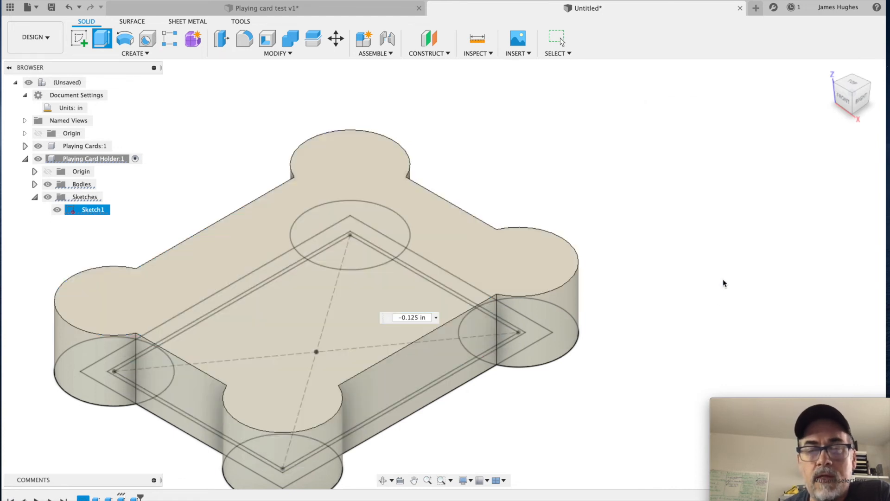
click(56, 209)
mouse_move(608, 247)
middle_down()
mouse_move(691, 195)
mouse_move(722, 193)
middle_up()
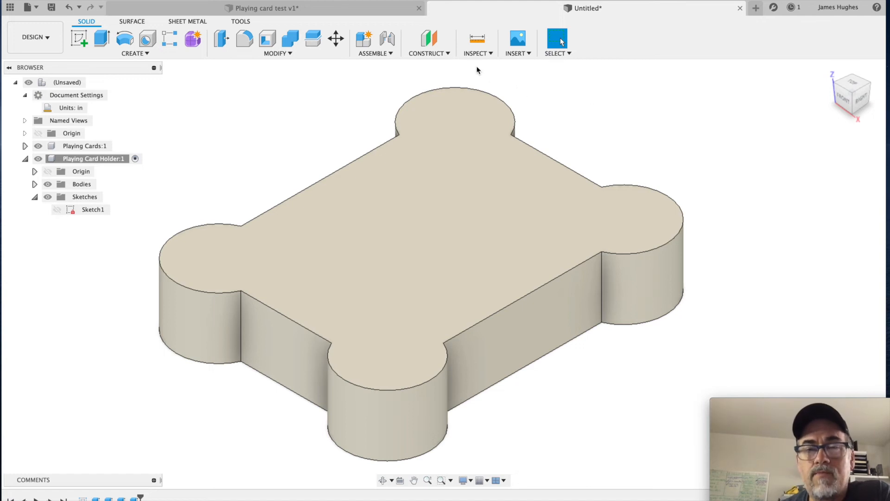
Step: Examine the holder's interior with a section analysis on the XZ plane, moving the cut to -2.30 in, and discard the analysis
click(481, 53)
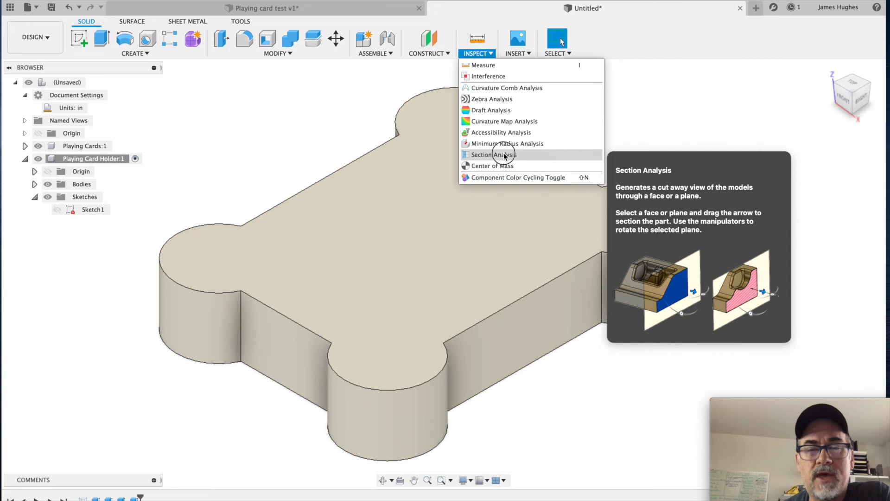
click(501, 155)
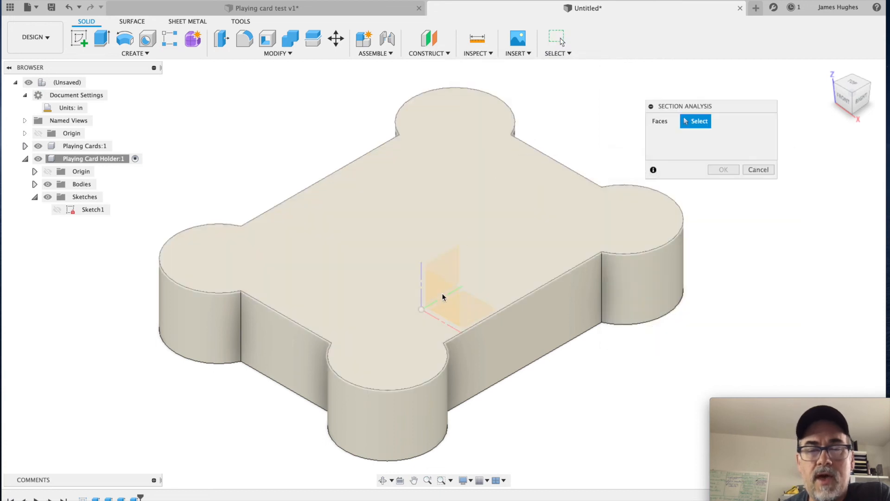
click(439, 298)
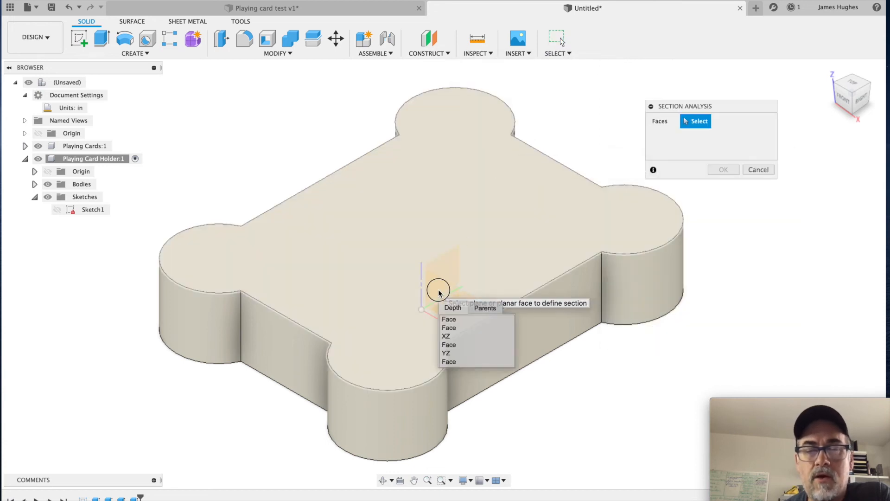
click(451, 337)
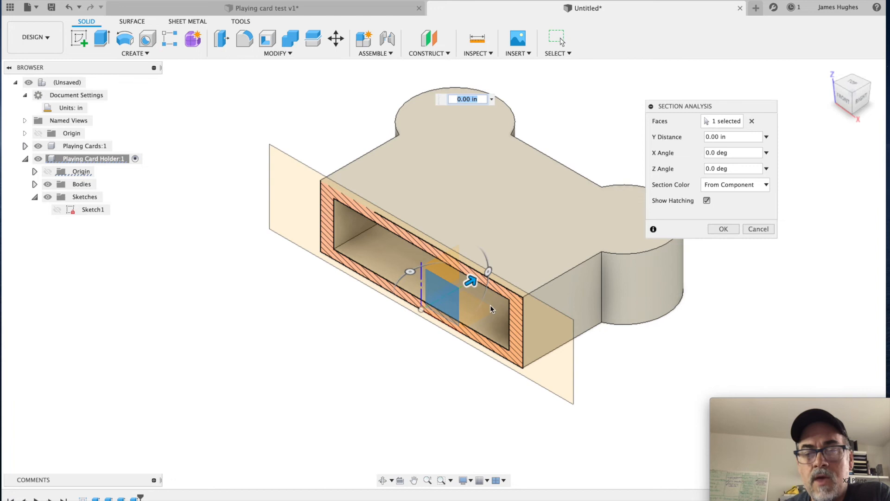
drag(469, 280, 268, 290)
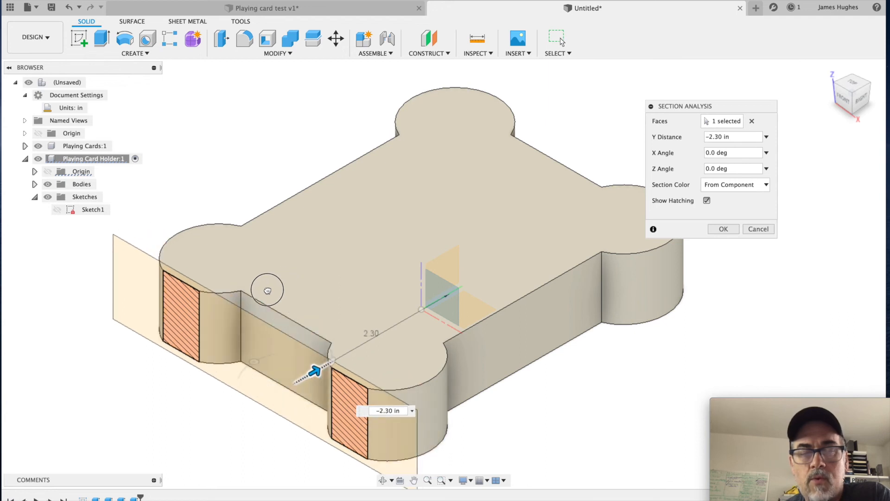
click(765, 229)
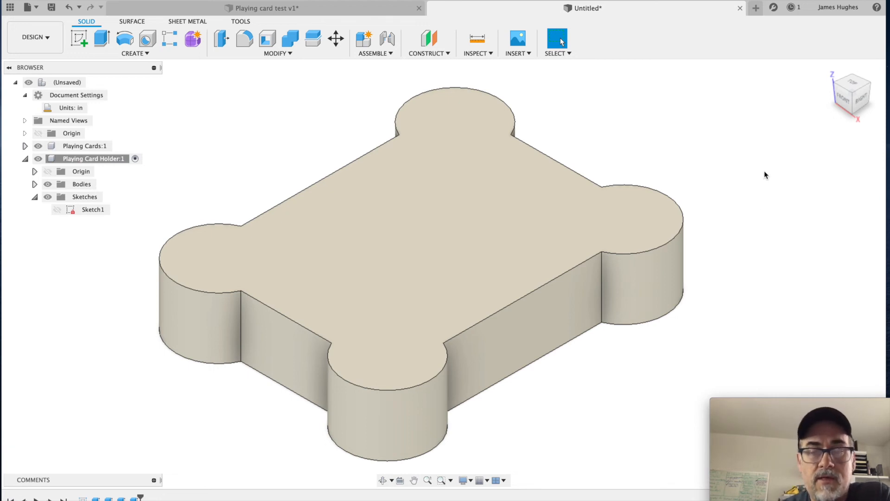
Step: Fillet the four inner vertical corner edges of the card cavity with a 0.125 in radius
key(f)
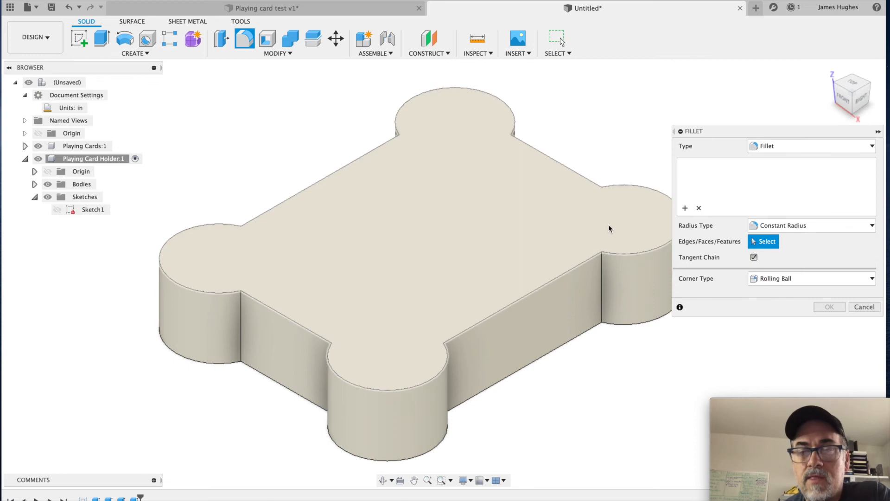
click(630, 237)
click(454, 142)
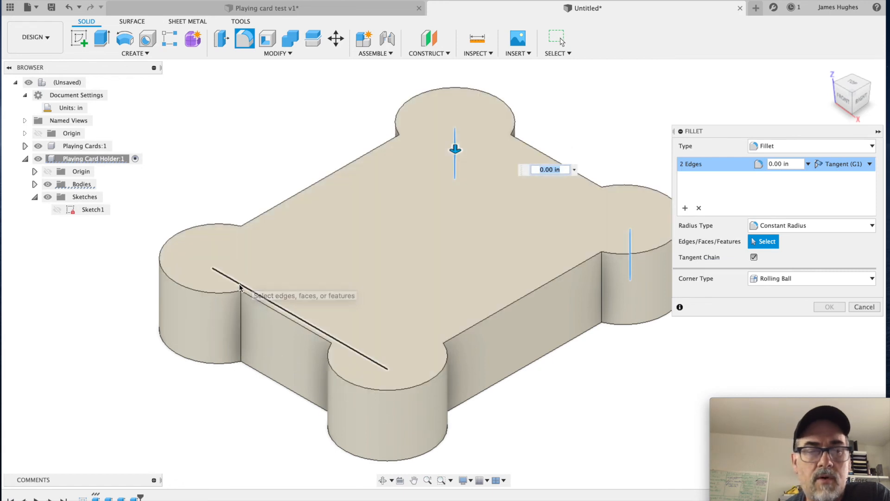
click(211, 276)
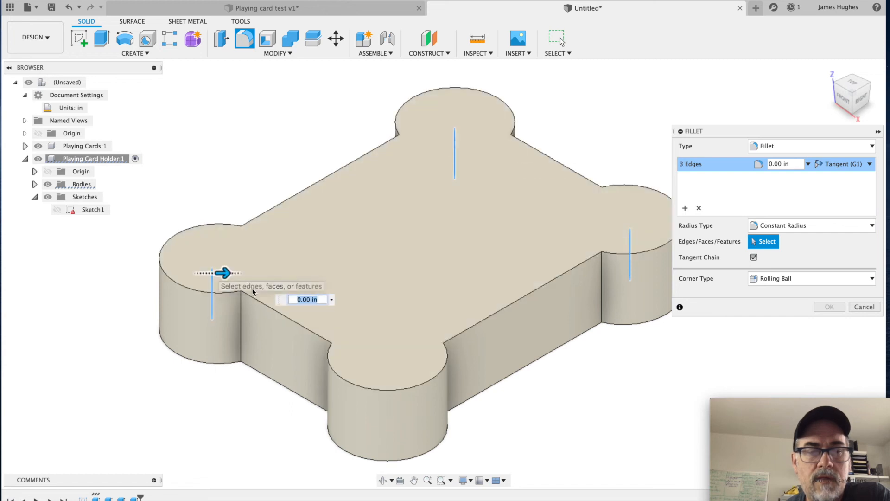
click(387, 382)
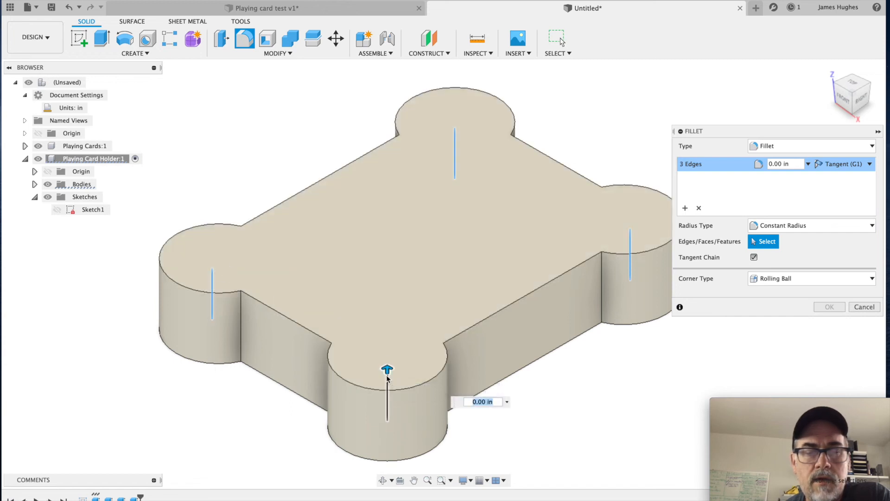
text(.)
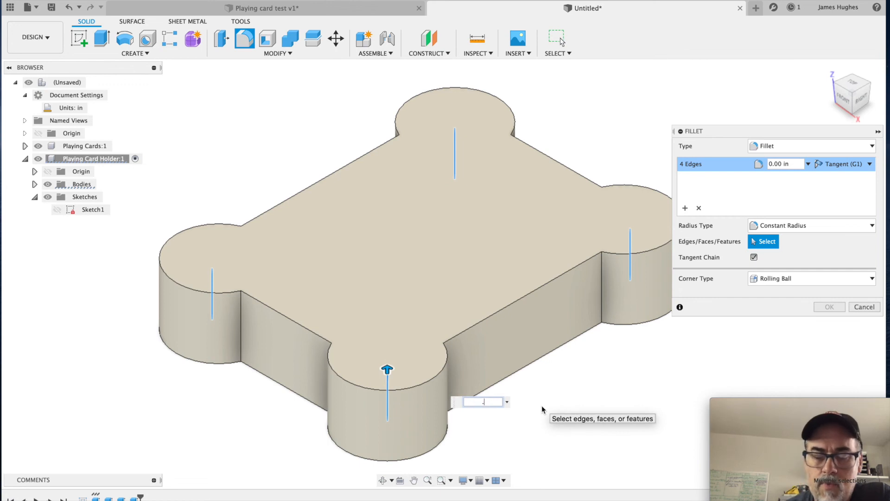
text(125)
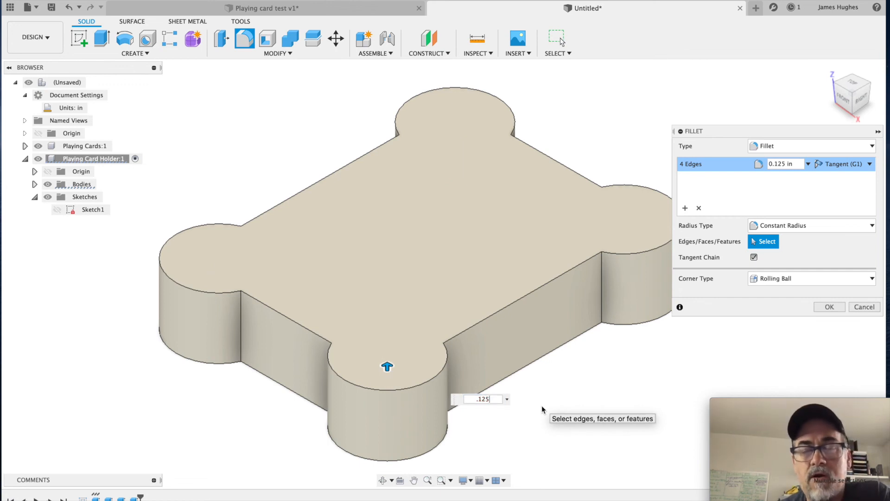
click(829, 307)
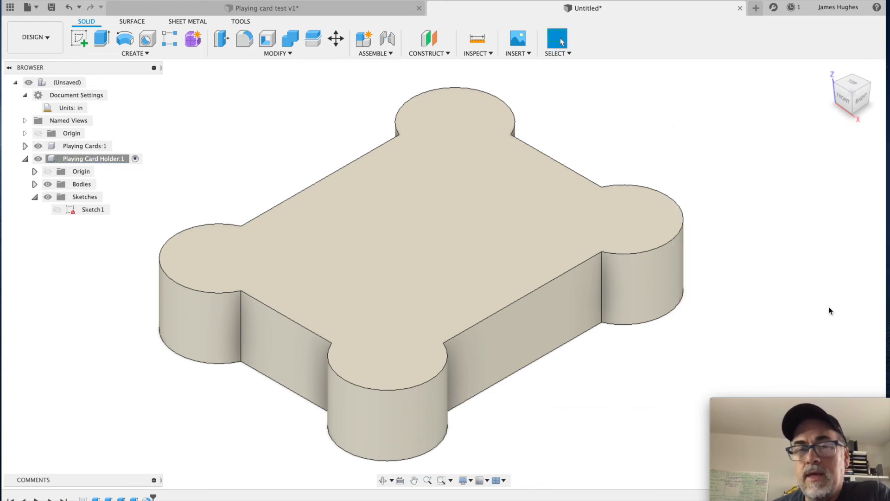
Step: Examine the card cavity with a section analysis on the holder's top face, moving the cut to -0.40 in, and discard the analysis
click(466, 52)
click(523, 153)
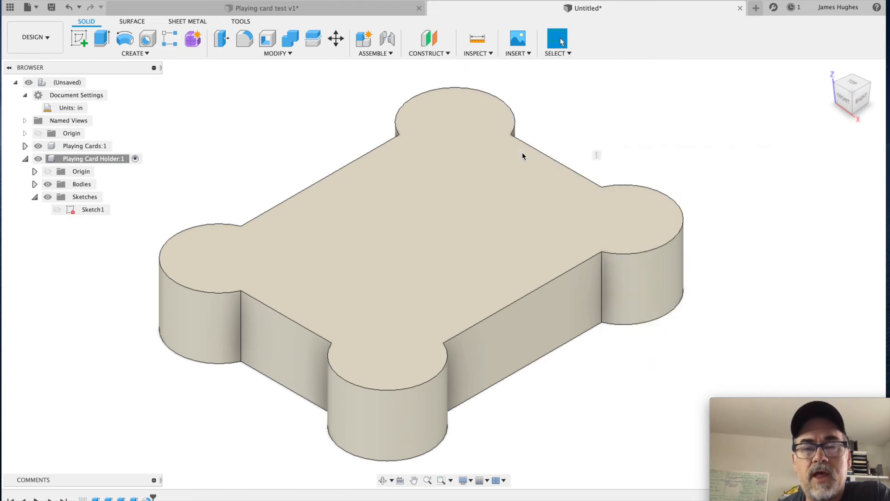
click(476, 174)
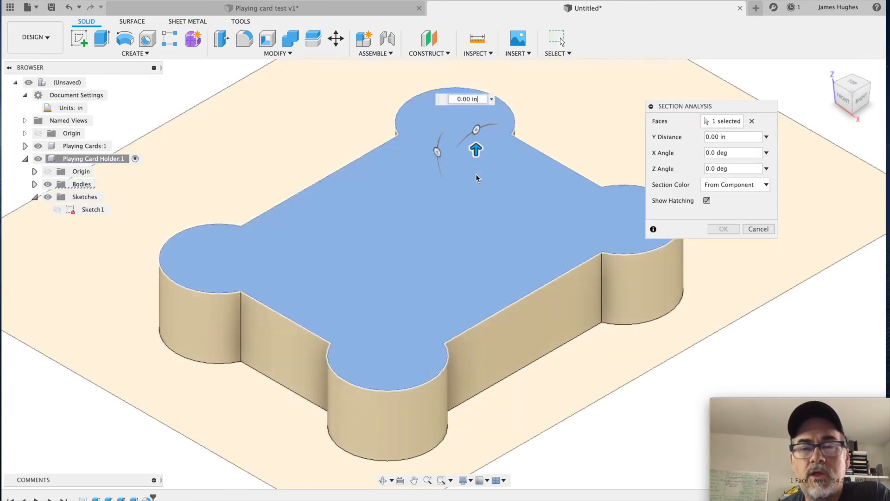
drag(476, 150, 476, 180)
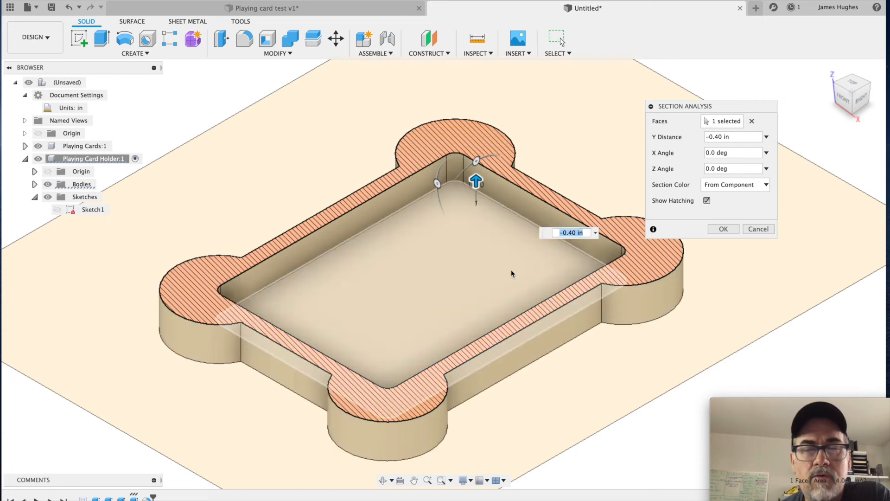
click(770, 231)
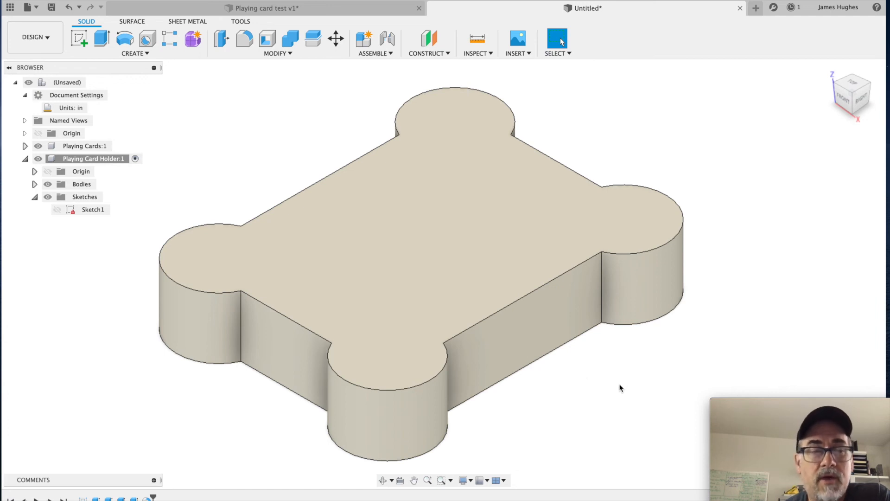
key(f)
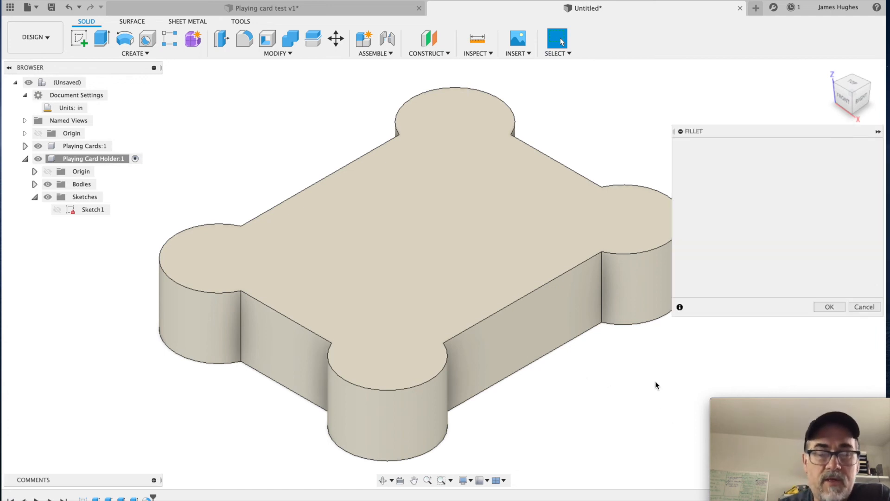
click(602, 275)
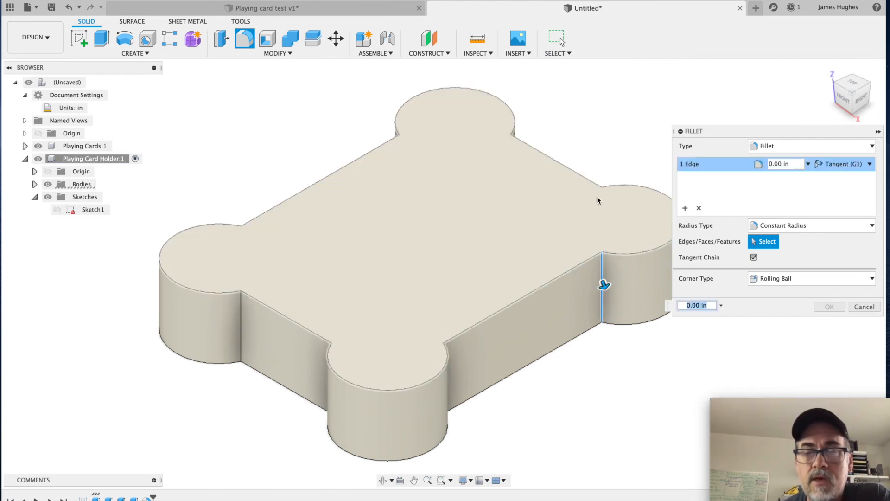
click(601, 194)
click(511, 140)
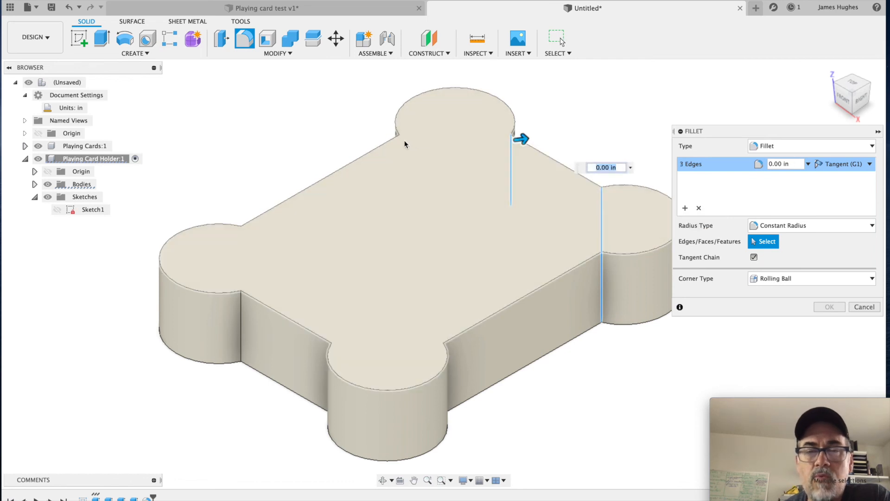
click(400, 140)
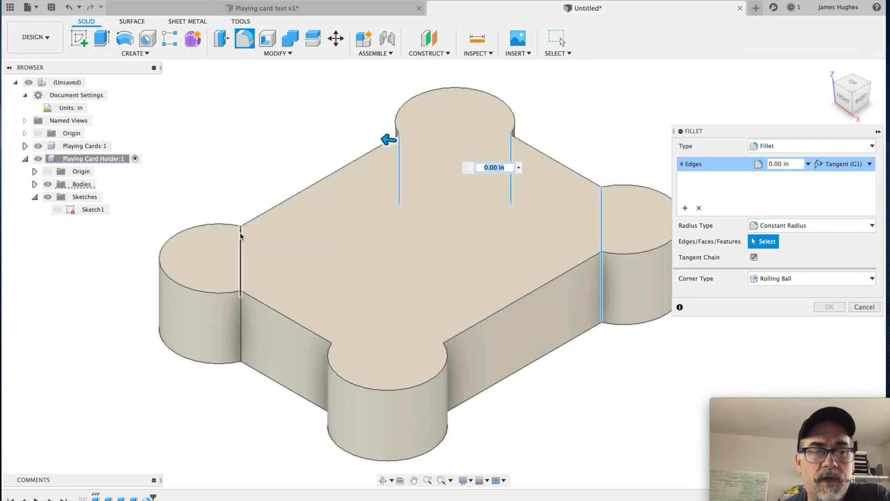
click(241, 234)
click(241, 343)
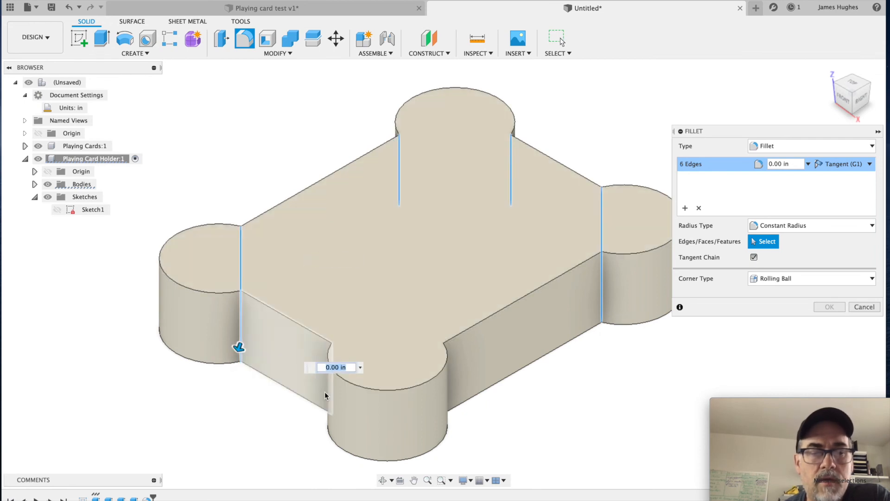
click(248, 362)
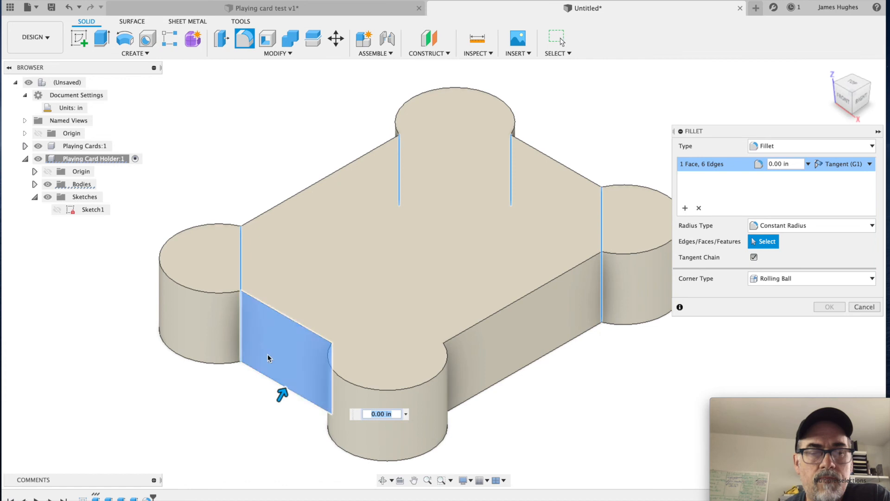
click(268, 357)
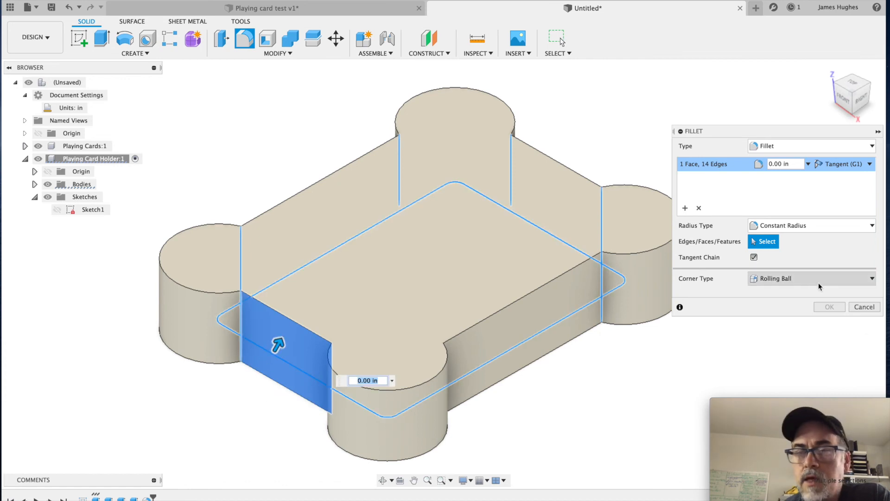
click(865, 307)
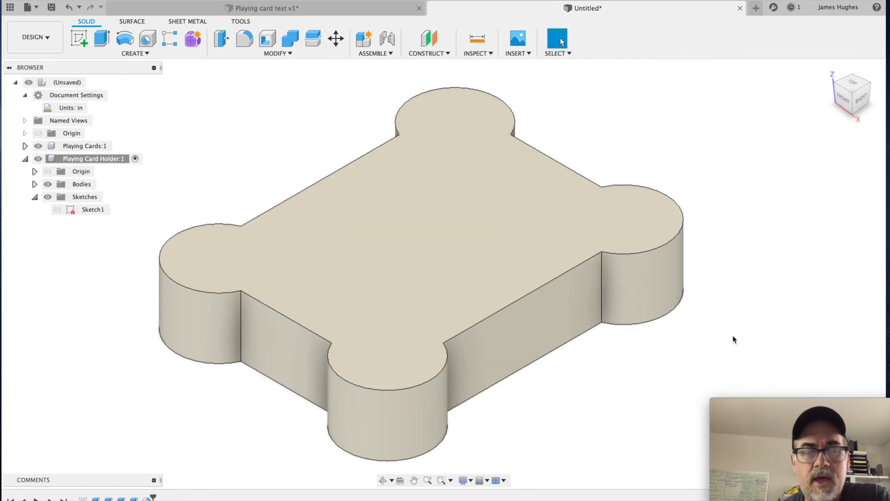
Step: Fillet the eight outer vertical edges where the round corner posts meet the straight walls with a 0.125 in radius
key(f)
click(240, 303)
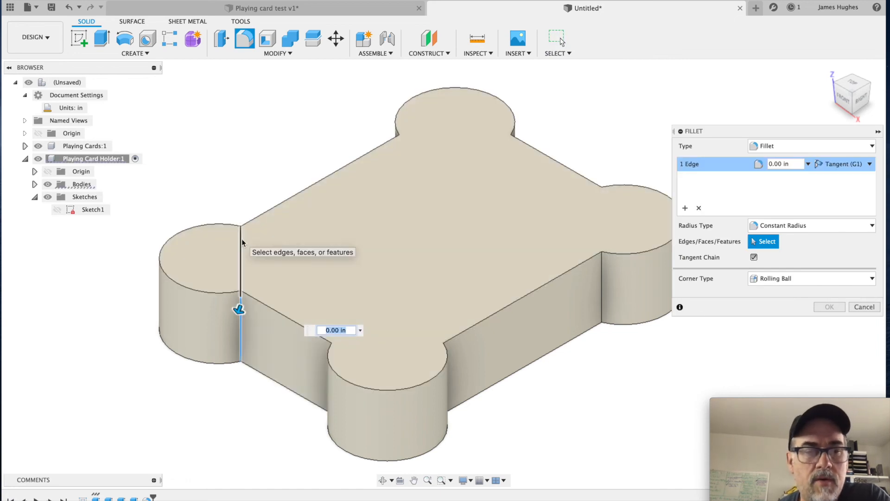
click(404, 200)
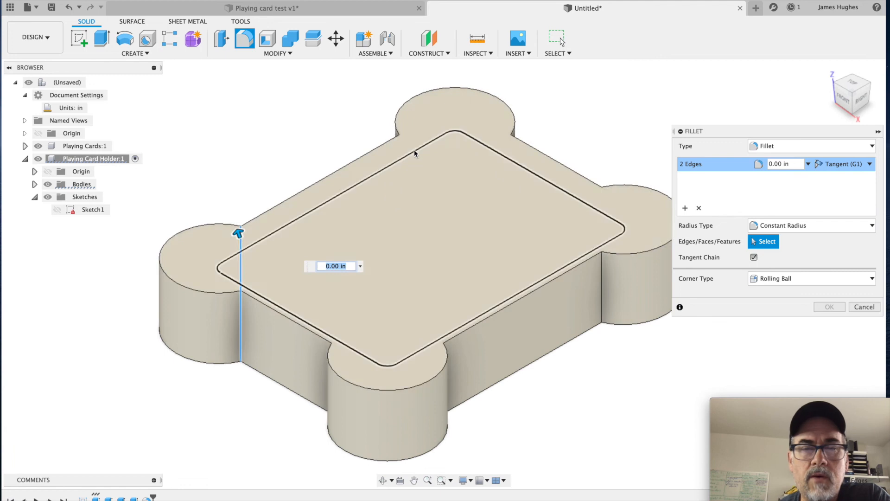
click(399, 140)
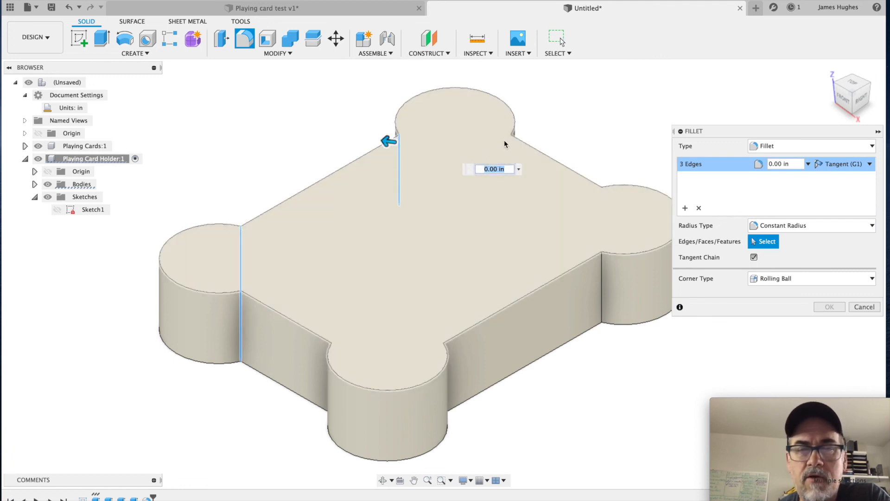
click(511, 139)
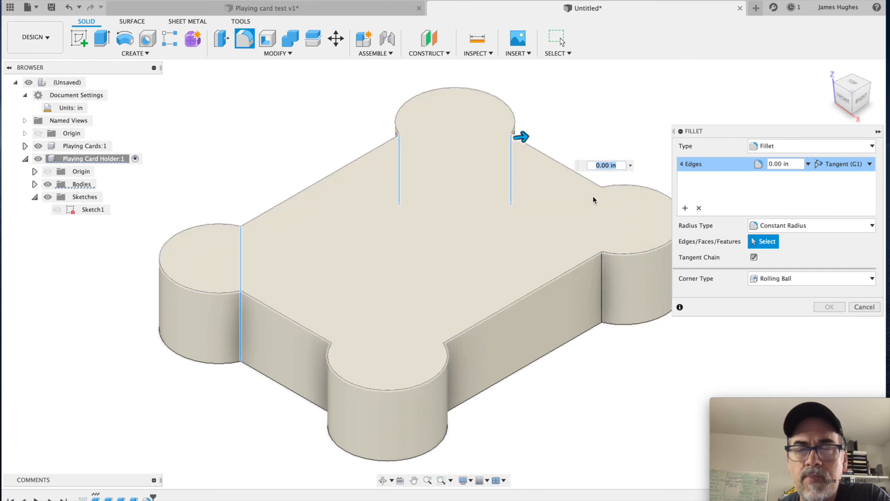
click(602, 223)
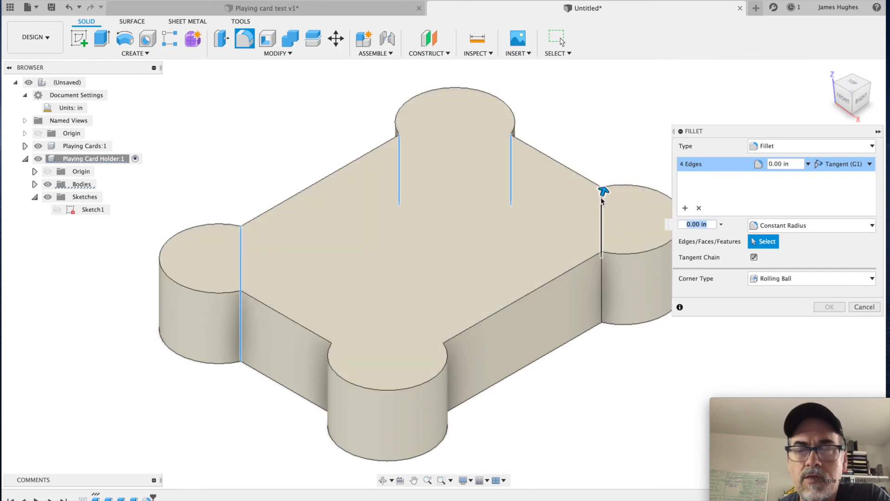
click(602, 286)
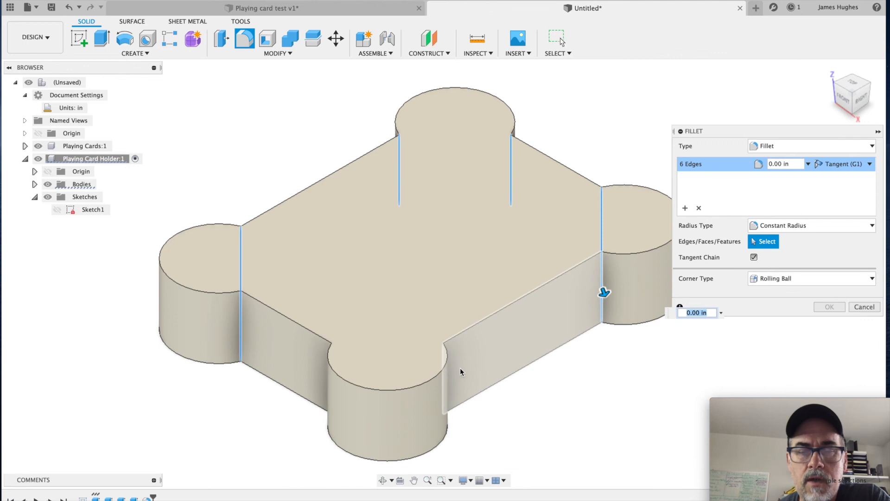
click(441, 359)
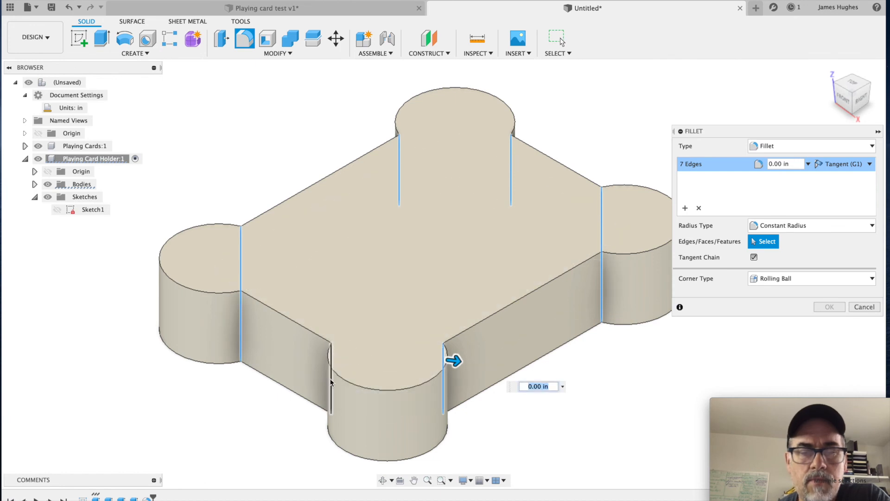
click(331, 383)
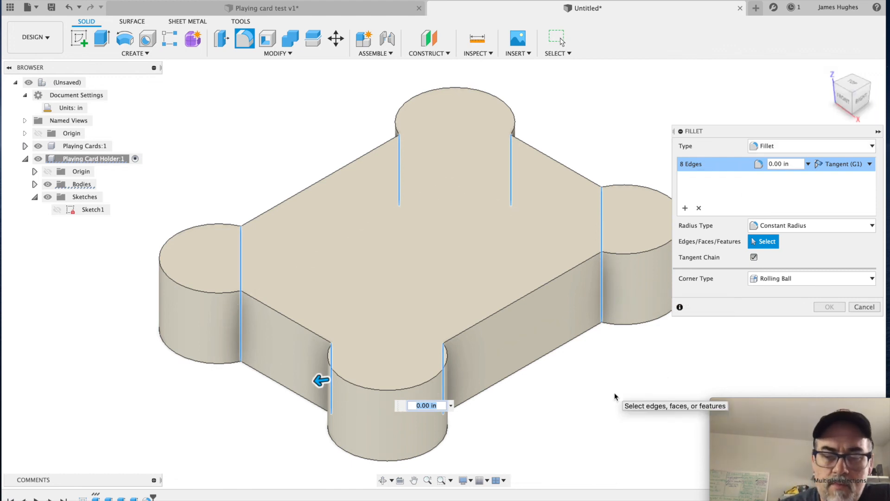
key(BackSpace)
text(.12)
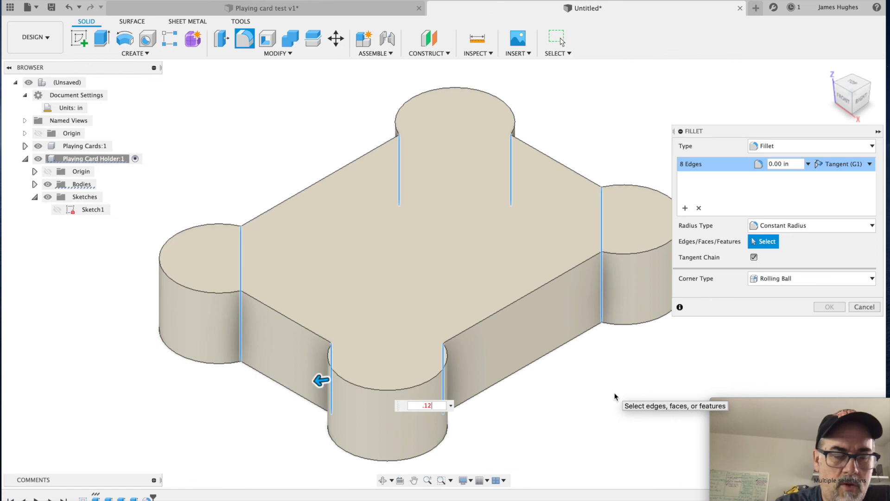
text(5)
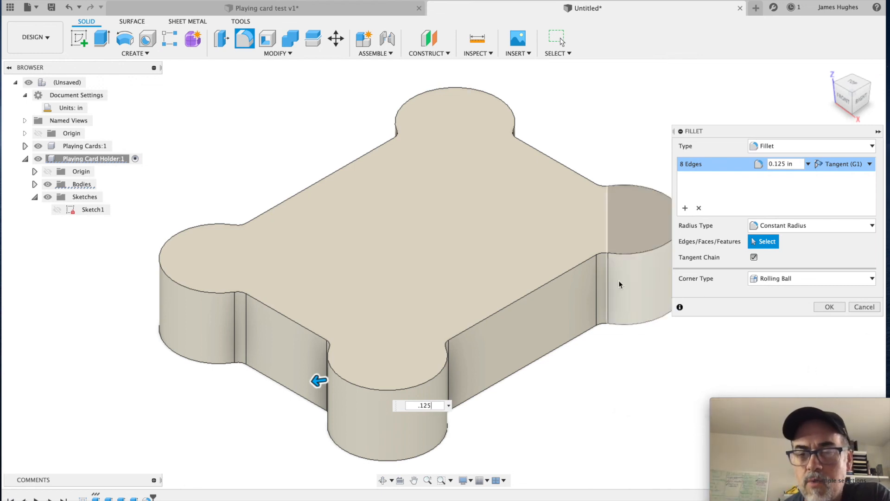
click(828, 308)
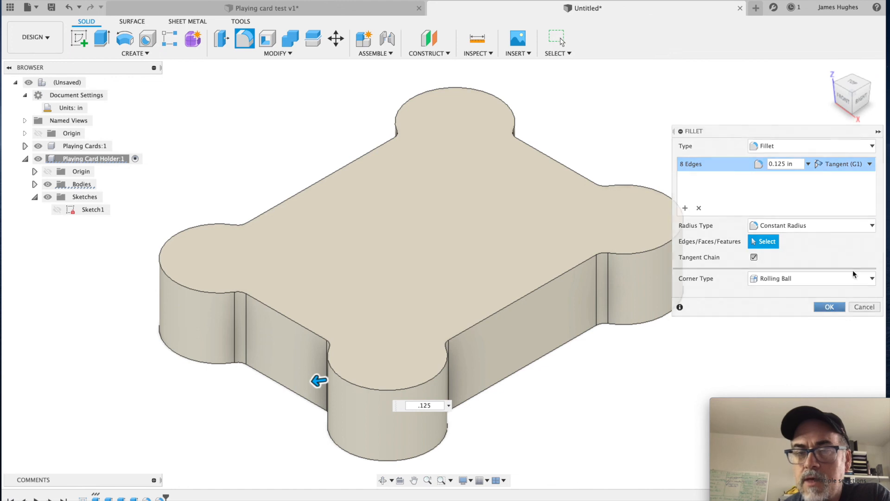
Step: Fillet the full outer perimeter of the holder's top face with a 0.375 in constant radius
click(855, 84)
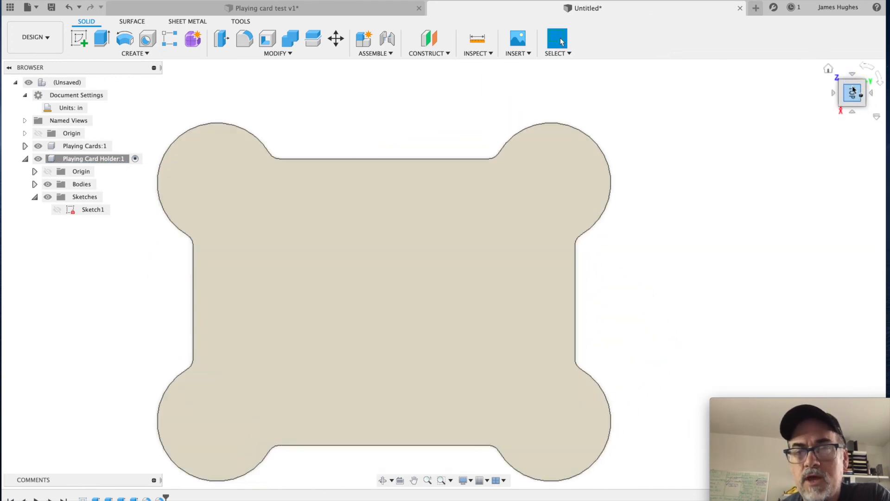
click(829, 68)
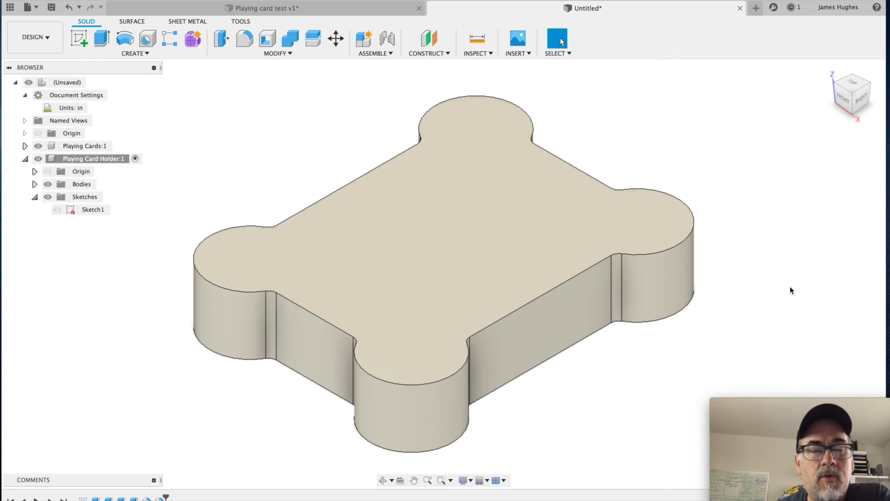
key(f)
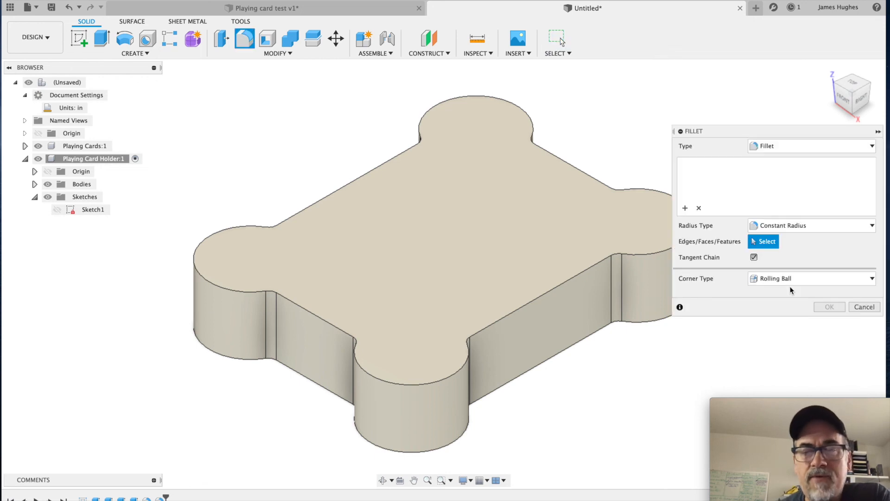
click(563, 280)
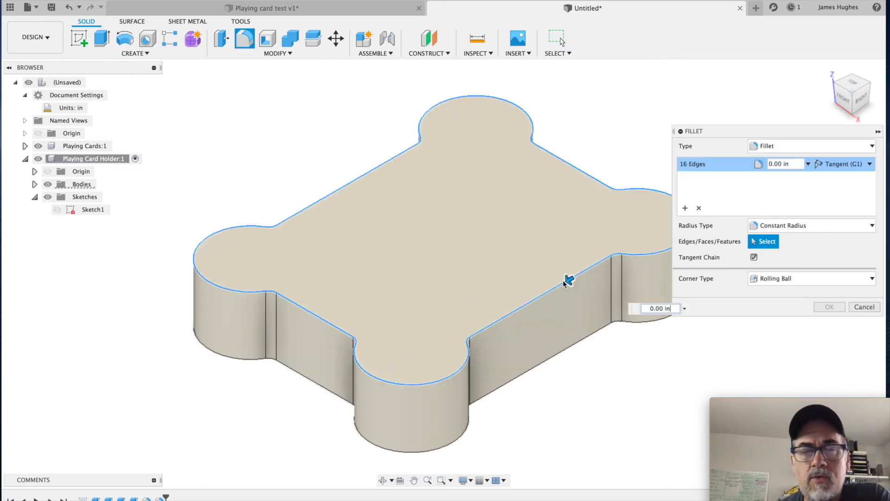
mouse_move(571, 278)
mouse_down()
mouse_move(551, 290)
mouse_move(569, 282)
mouse_move(557, 284)
mouse_up()
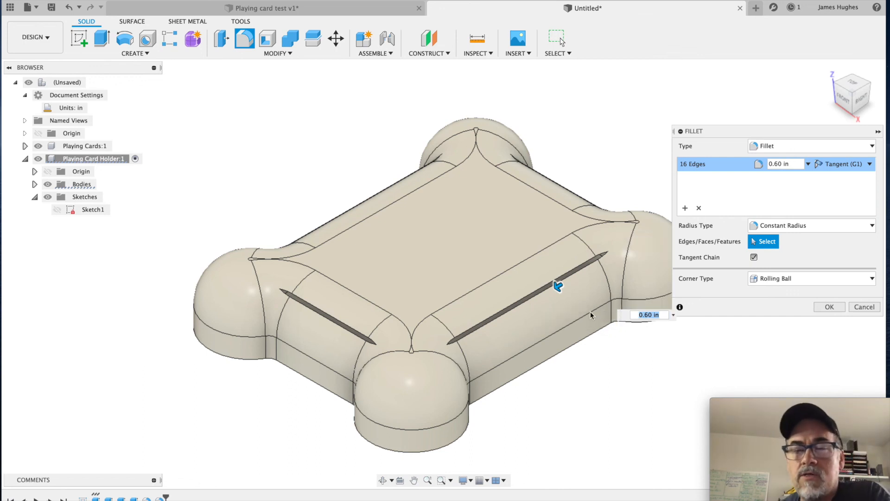
drag(557, 284, 562, 281)
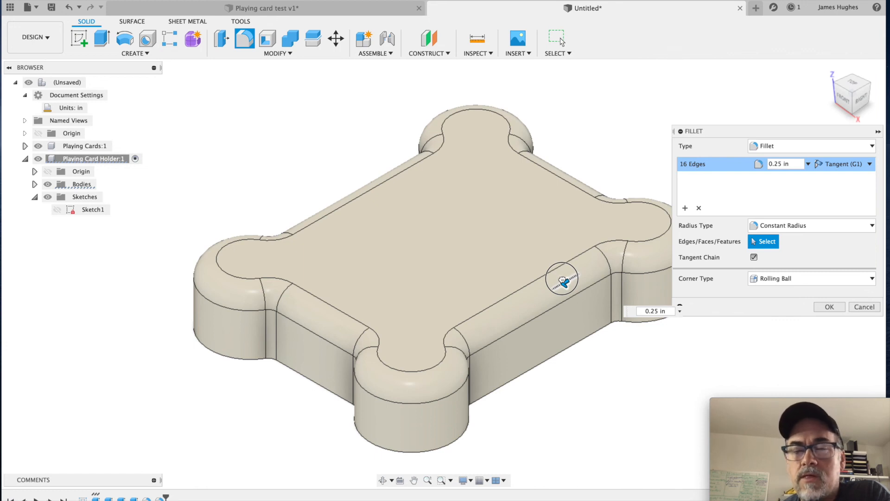
drag(563, 280, 561, 281)
click(651, 312)
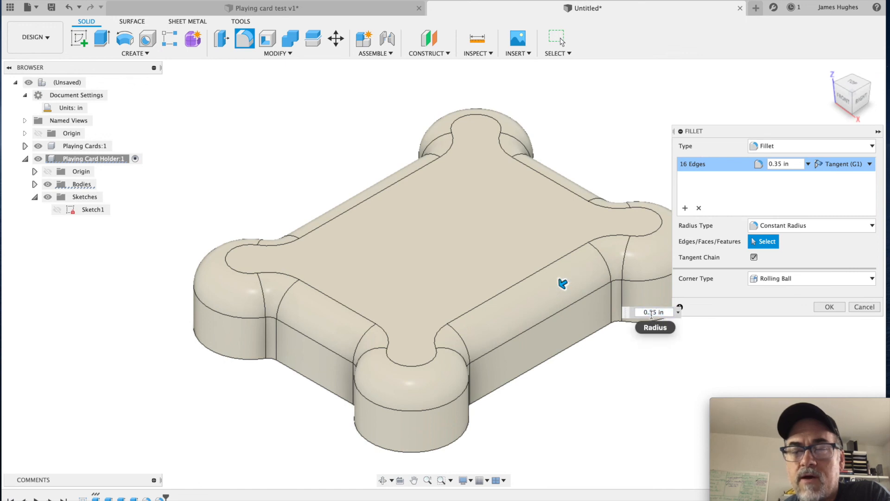
text(7)
key(Return)
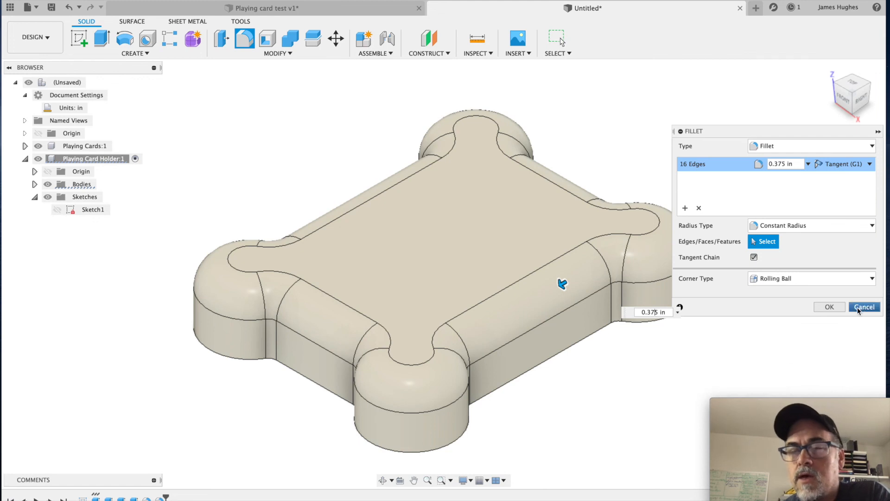
click(838, 308)
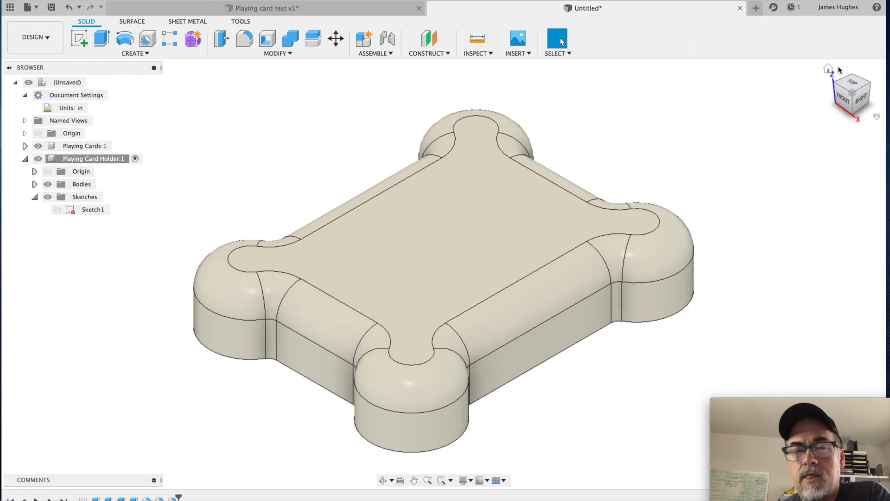
drag(843, 86, 812, 73)
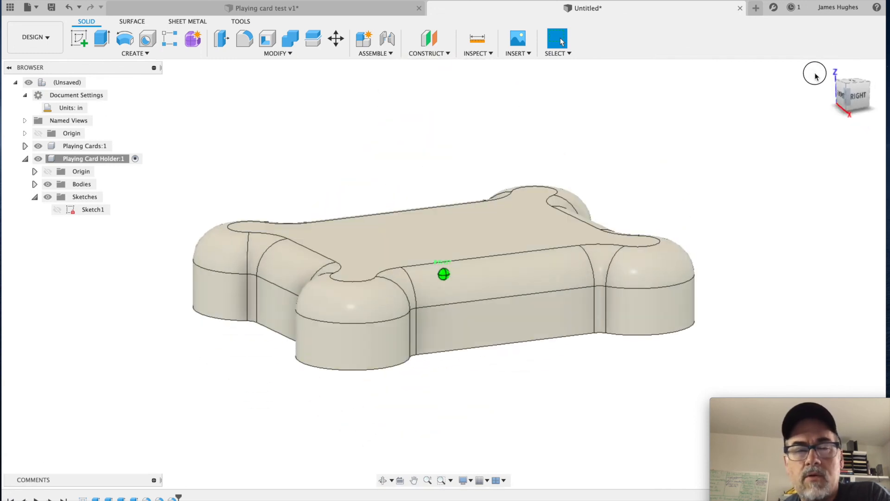
scroll(367, 310, up, 5)
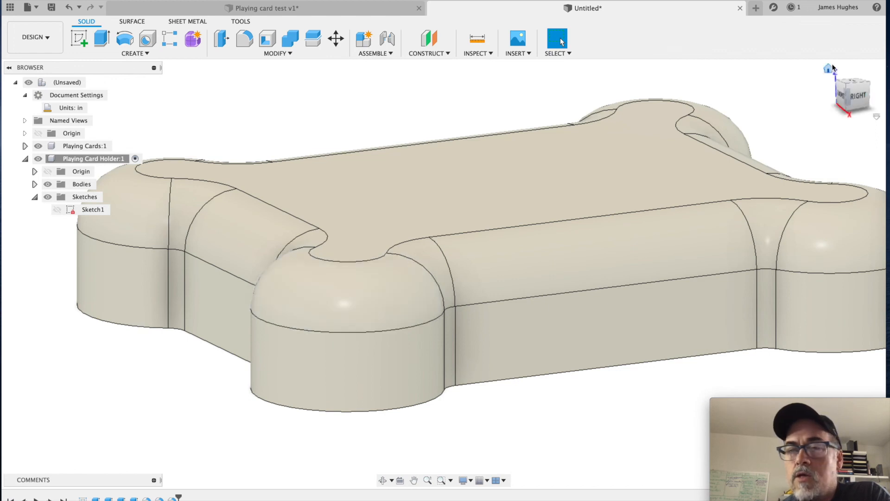
click(824, 70)
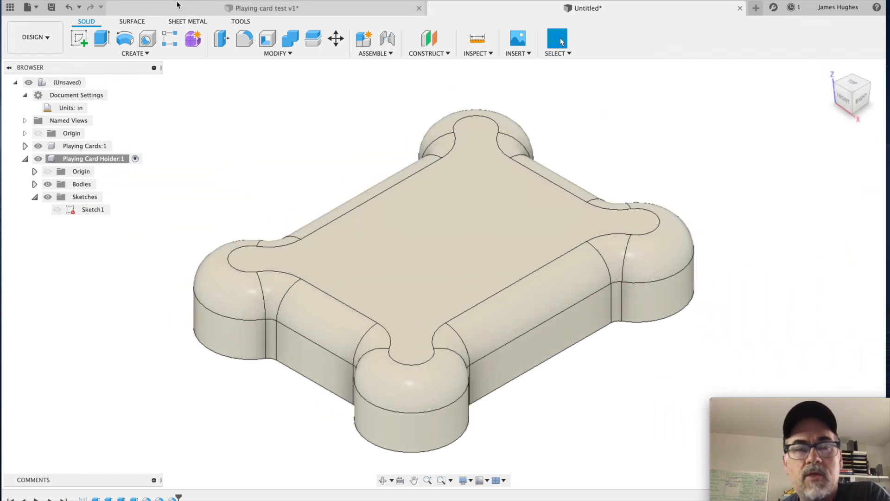
Step: Show the Plexi Cut out body in the Playing card test design to compare its closed top, then return to the untitled holder design
click(203, 8)
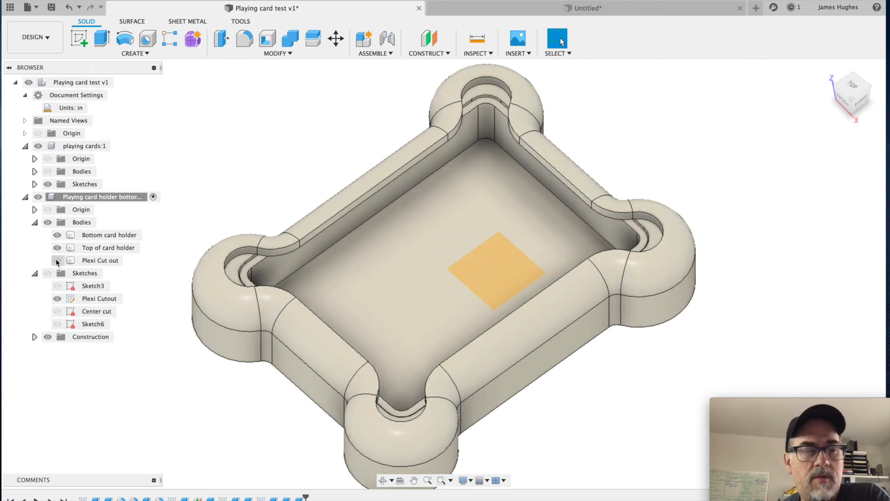
click(57, 260)
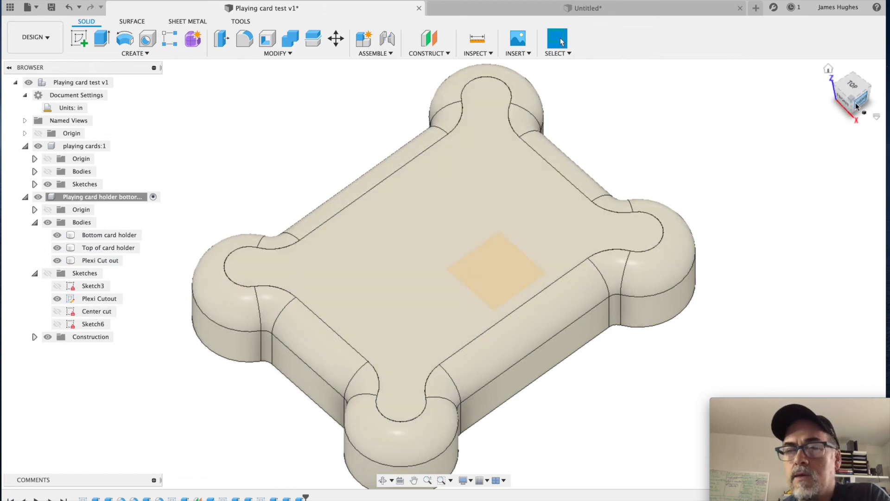
drag(853, 102, 833, 73)
click(828, 69)
click(584, 8)
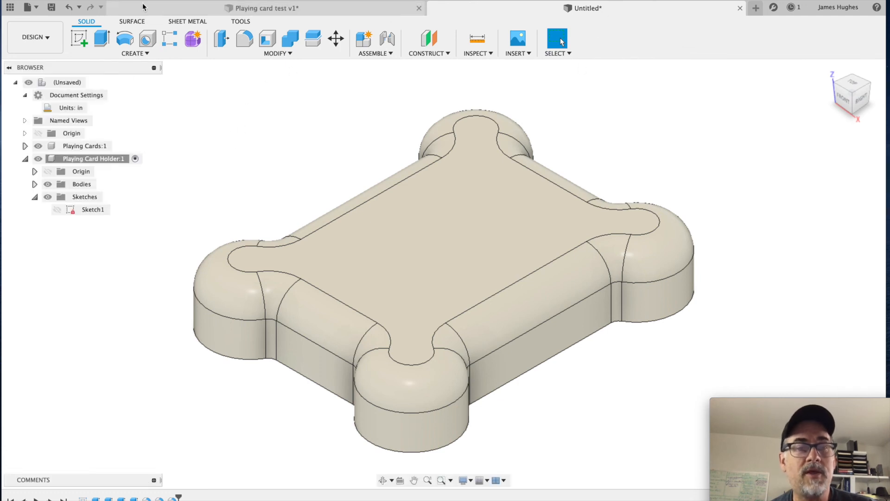
Step: Save the untitled holder design as "Playing Cards for CIM" in the Mr Maker Monday project
click(85, 0)
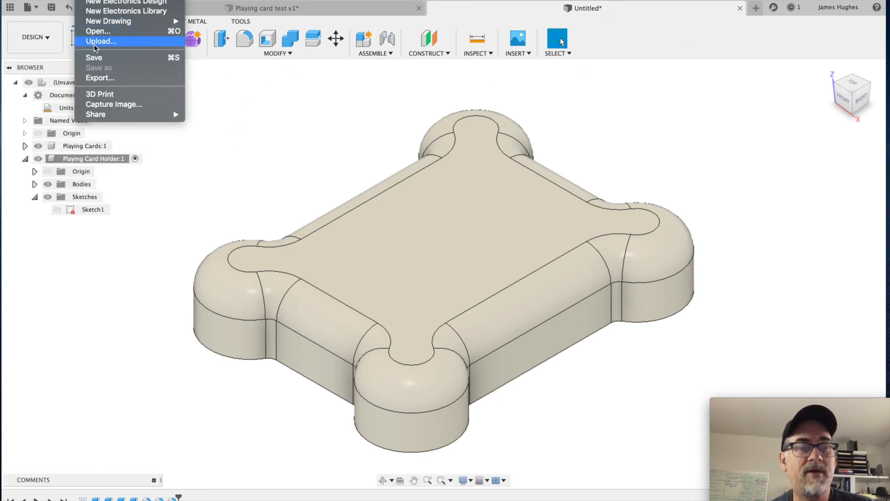
click(98, 57)
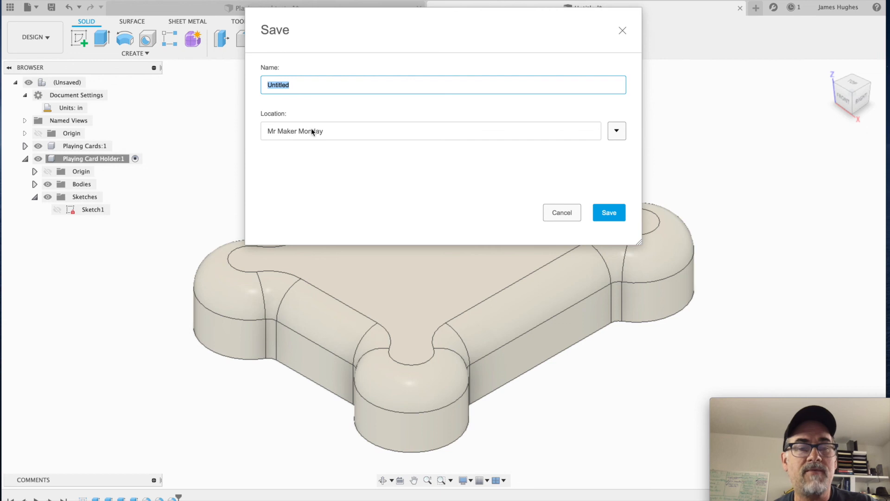
click(331, 81)
drag(332, 81, 236, 68)
text(Playing Cards for CIM)
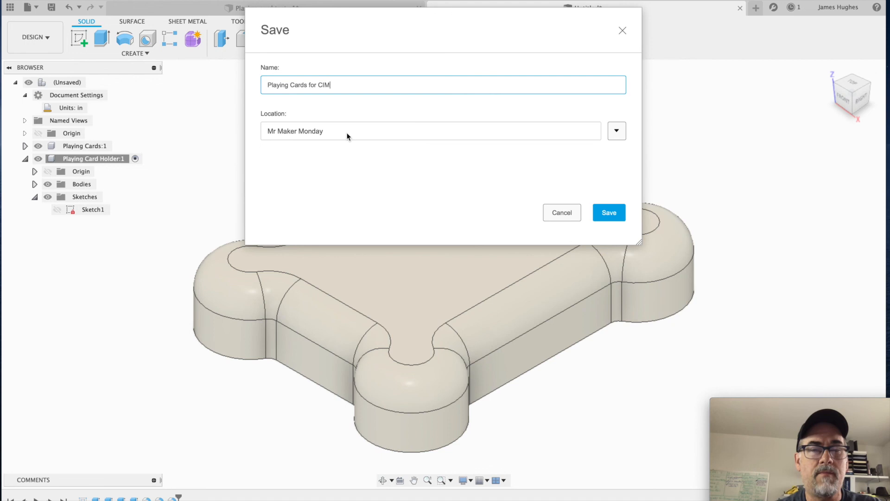
click(614, 212)
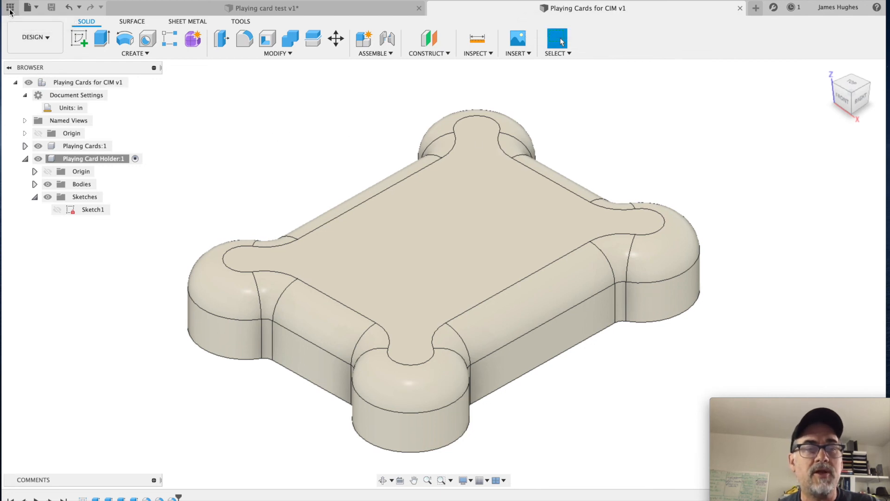
Step: Check the saved Playing Cards for CIM file in the project's file list and close the list
click(10, 8)
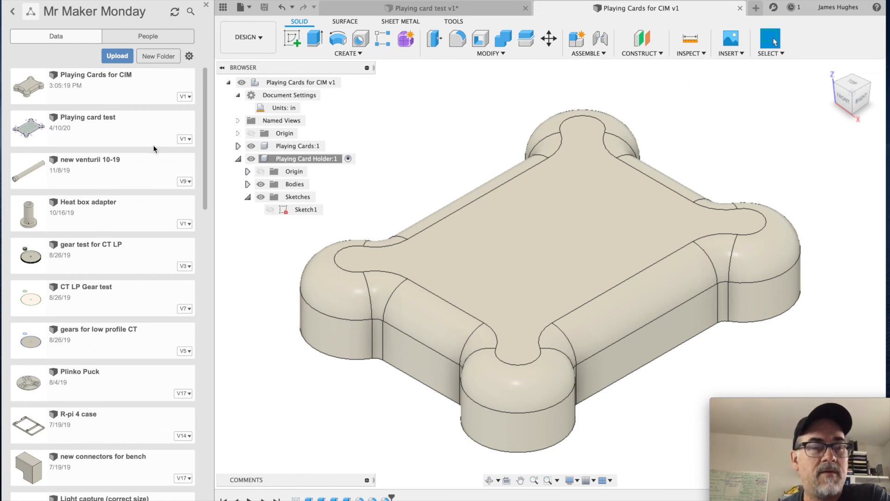
click(80, 74)
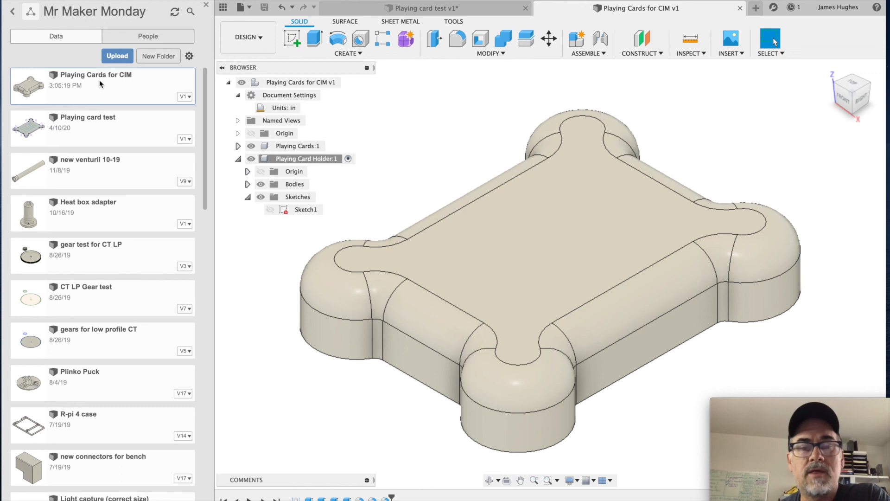
click(206, 6)
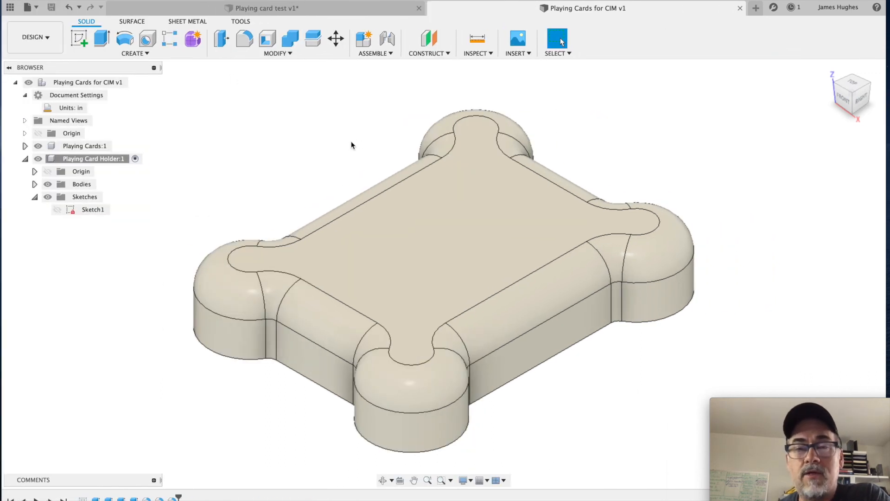